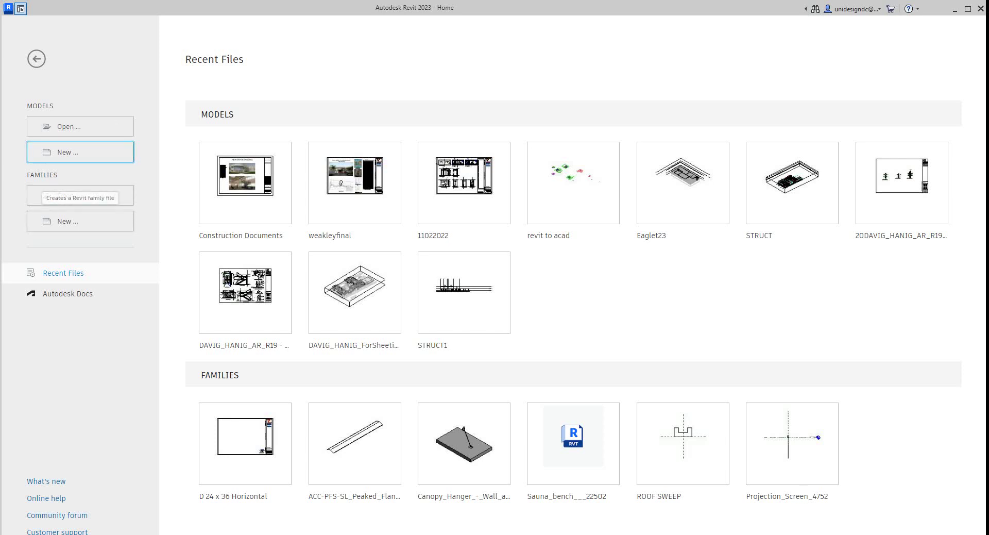
Start a new family and check the folder one level above Family Templates before returning to the template list
{"action": "left_click", "coordinate": [80, 221]}
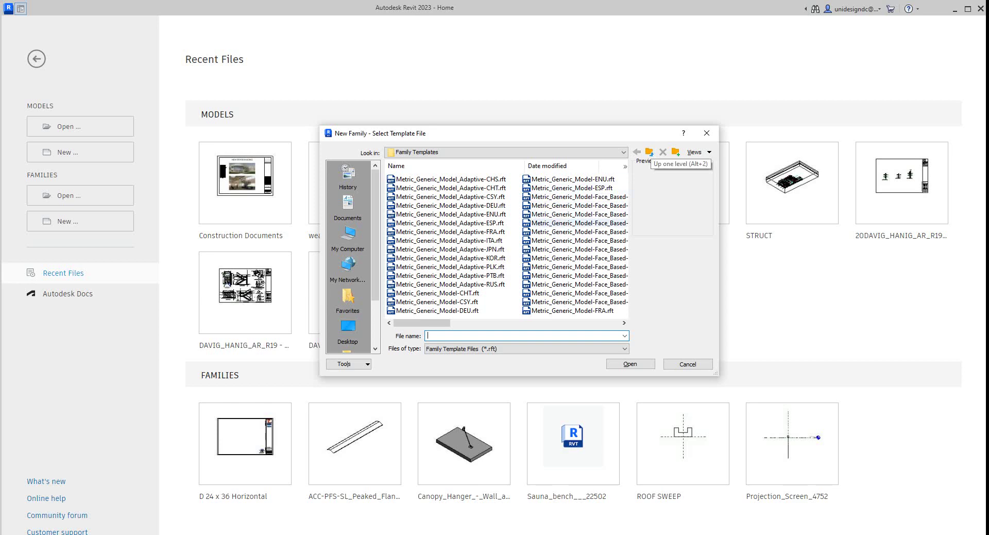
{"action": "key", "text": "alt+2"}
{"action": "key", "text": "alt+1"}
{"action": "left_click", "coordinate": [649, 152]}
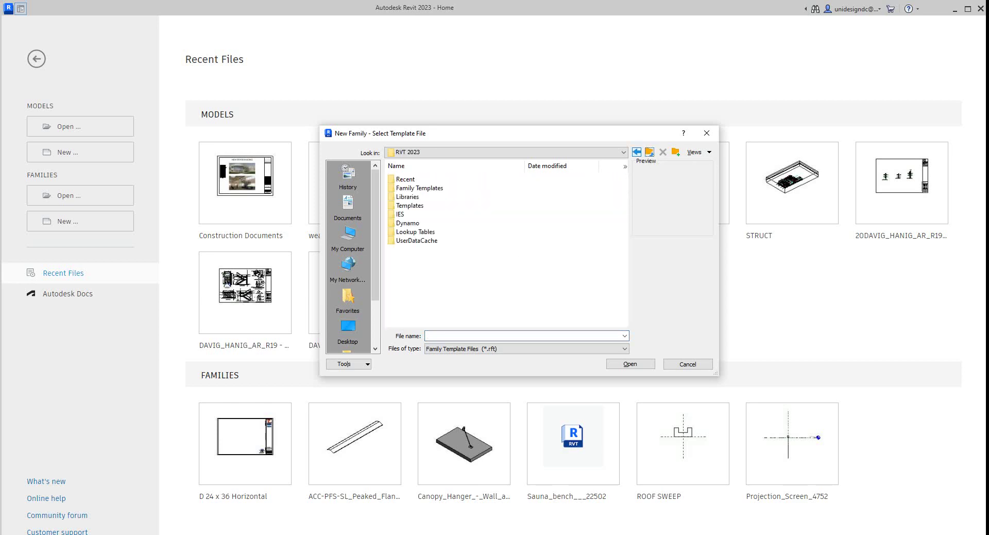
{"action": "left_click", "coordinate": [636, 152]}
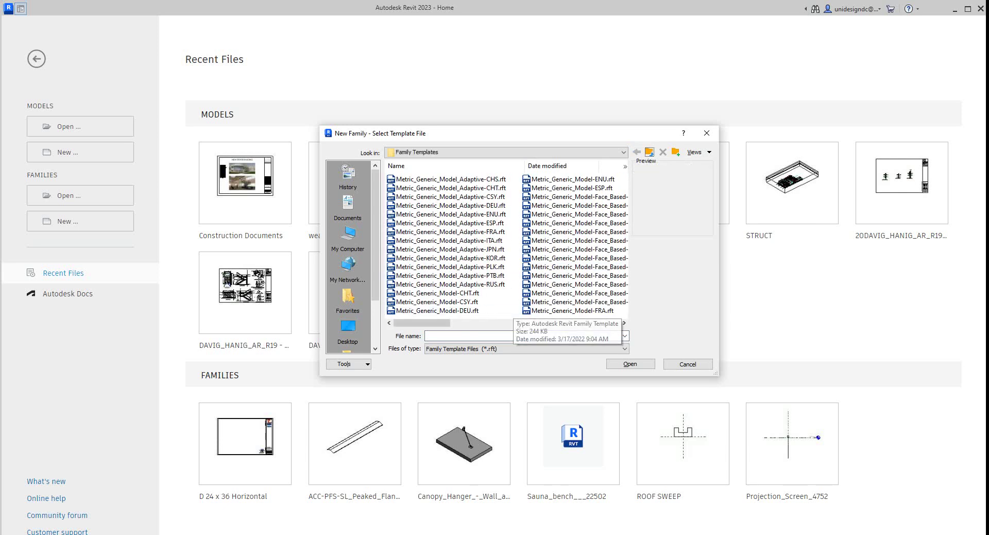
Check the Imperial Library and Metric Library folders for family templates, and return to the Family Templates folder
{"action": "scroll", "coordinate": [348, 234], "scroll_direction": "down", "scroll_amount": 2}
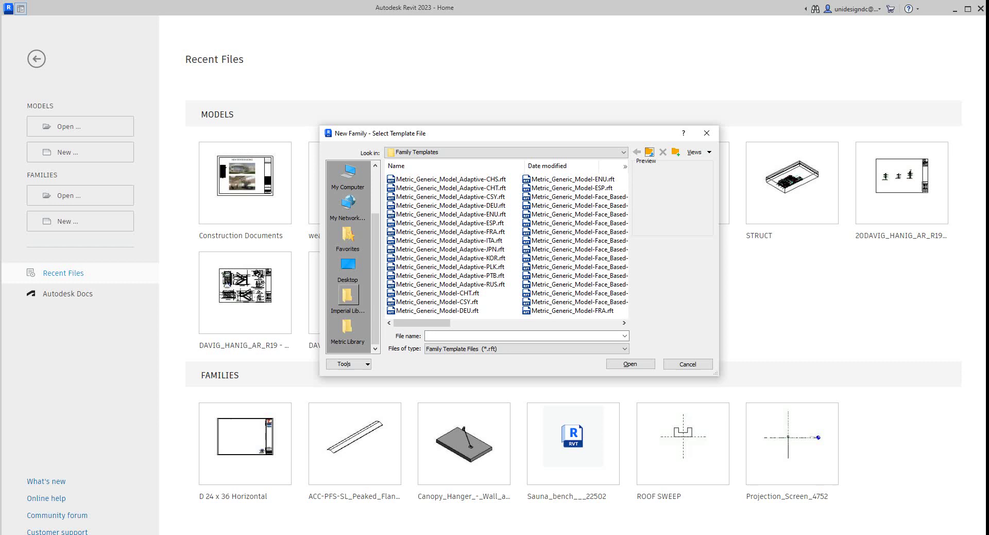
{"action": "left_click", "coordinate": [347, 295]}
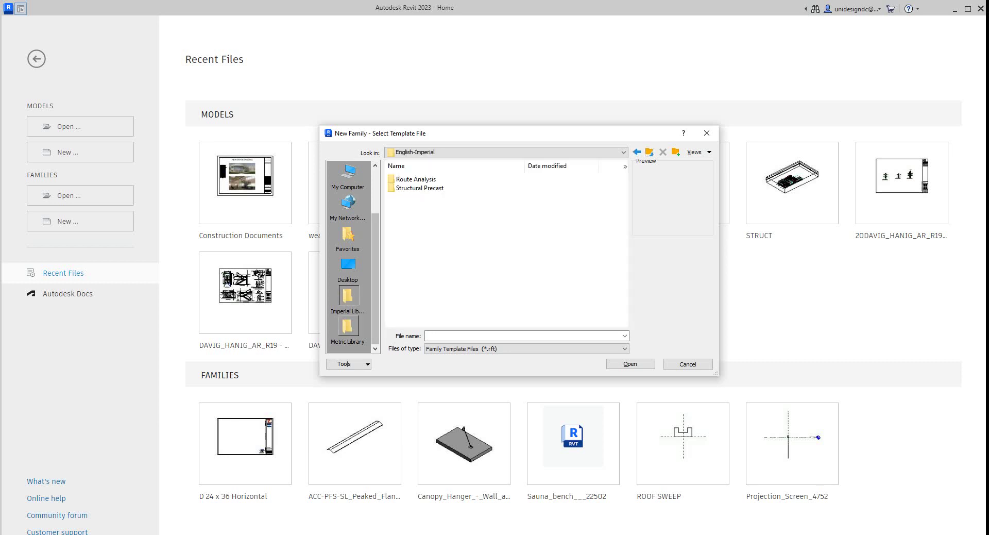
{"action": "left_click", "coordinate": [348, 326]}
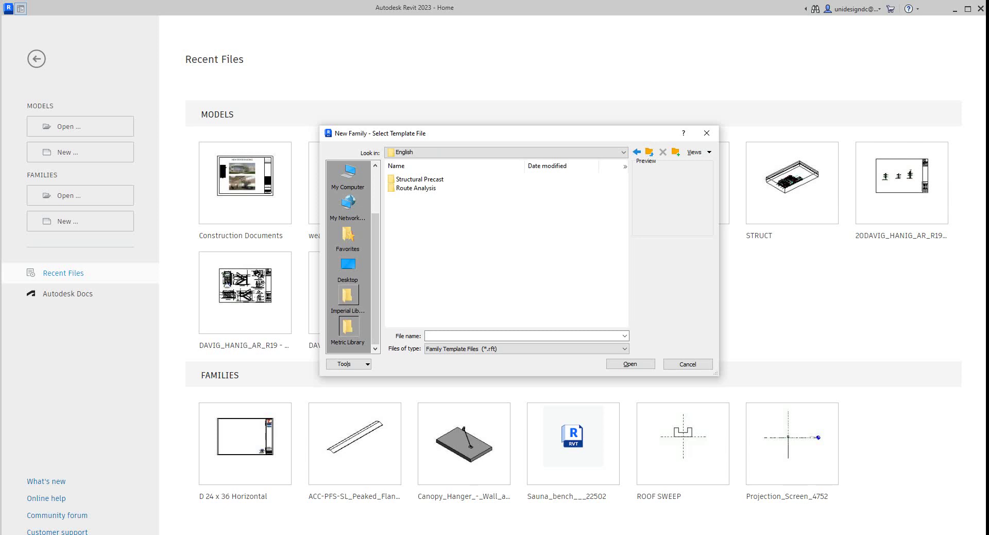
{"action": "left_click", "coordinate": [348, 295]}
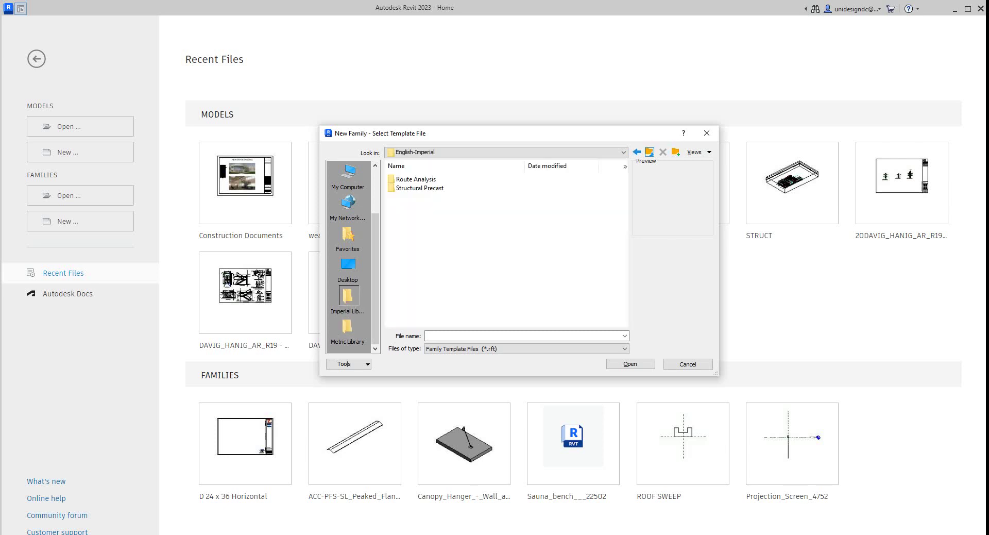
{"action": "left_click", "coordinate": [649, 152]}
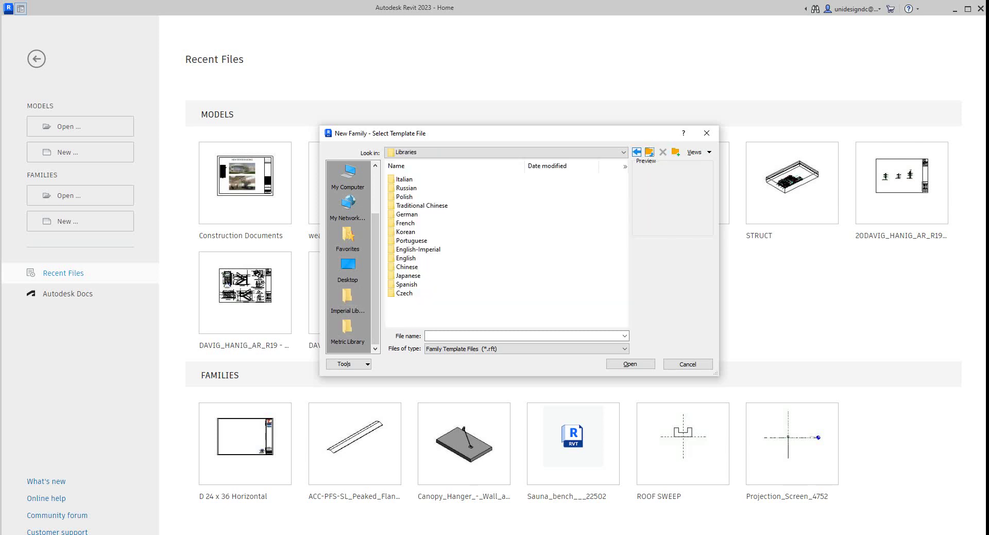
{"action": "left_click", "coordinate": [637, 151]}
{"action": "left_click", "coordinate": [637, 152]}
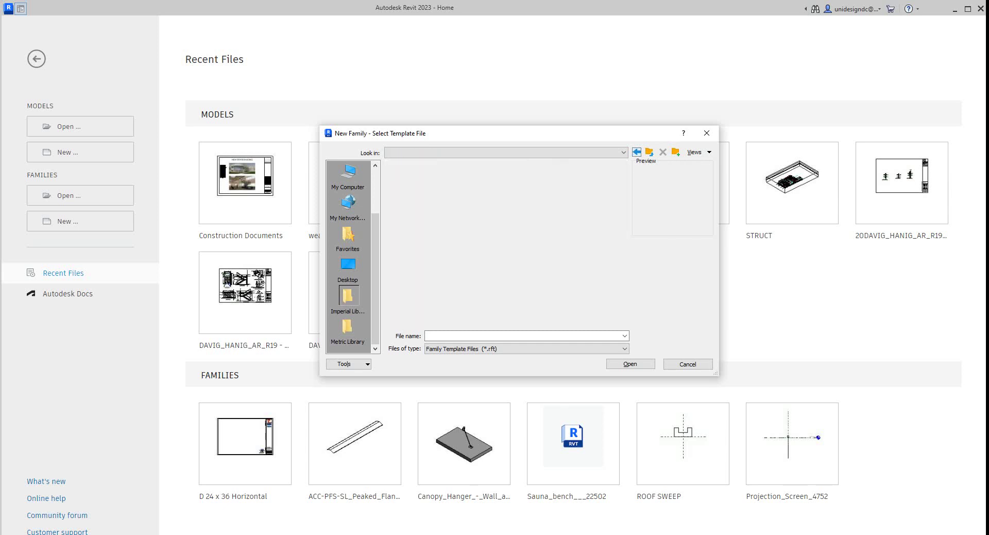
{"action": "left_click", "coordinate": [637, 152]}
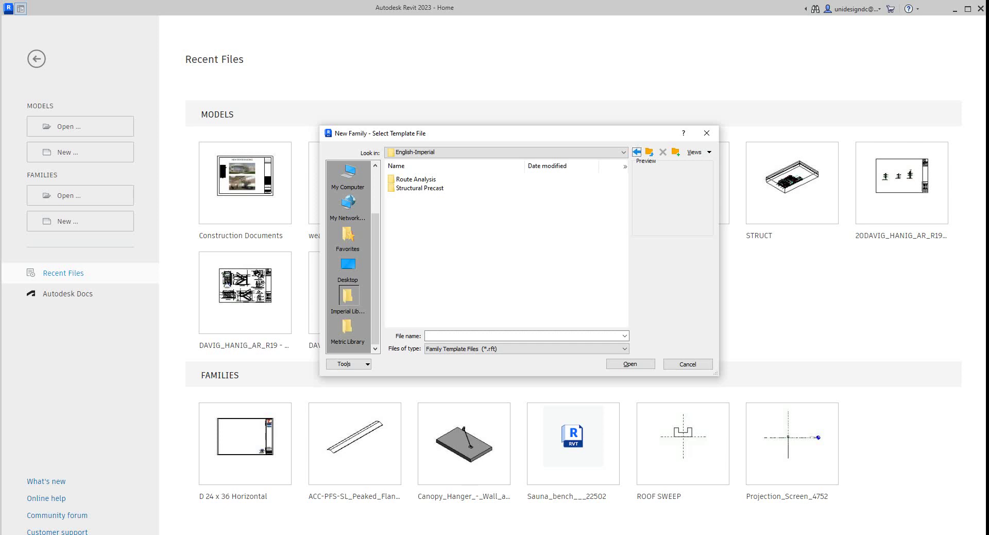
{"action": "left_click", "coordinate": [637, 152]}
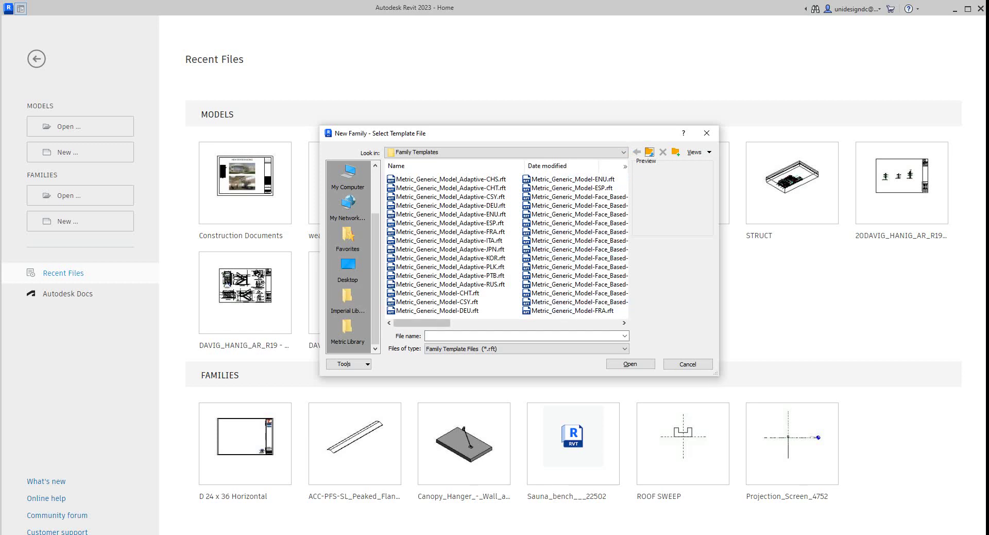
Open the English-Imperial folder inside Family Templates and look through its template files
{"action": "scroll", "coordinate": [507, 245], "scroll_direction": "down", "scroll_amount": 5}
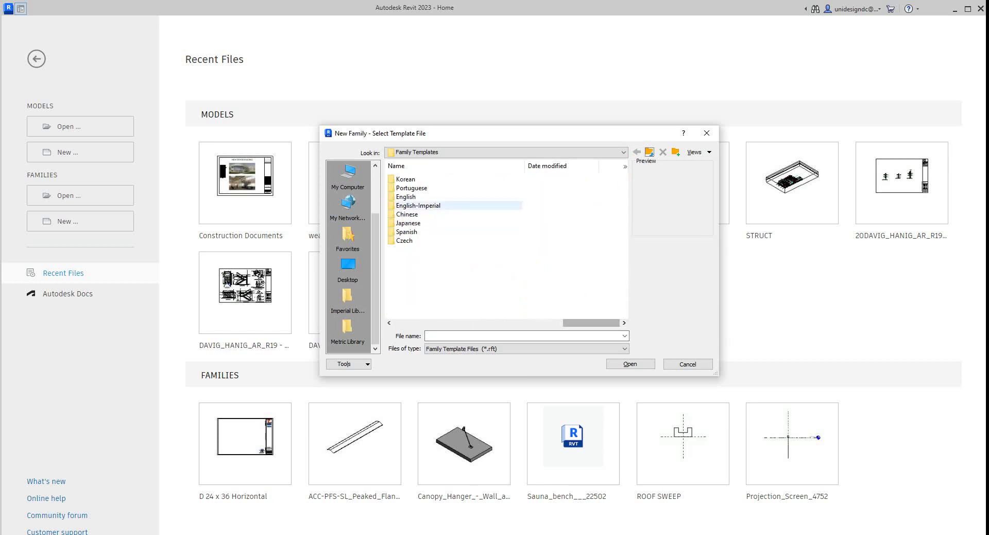
{"action": "double_click", "coordinate": [417, 206]}
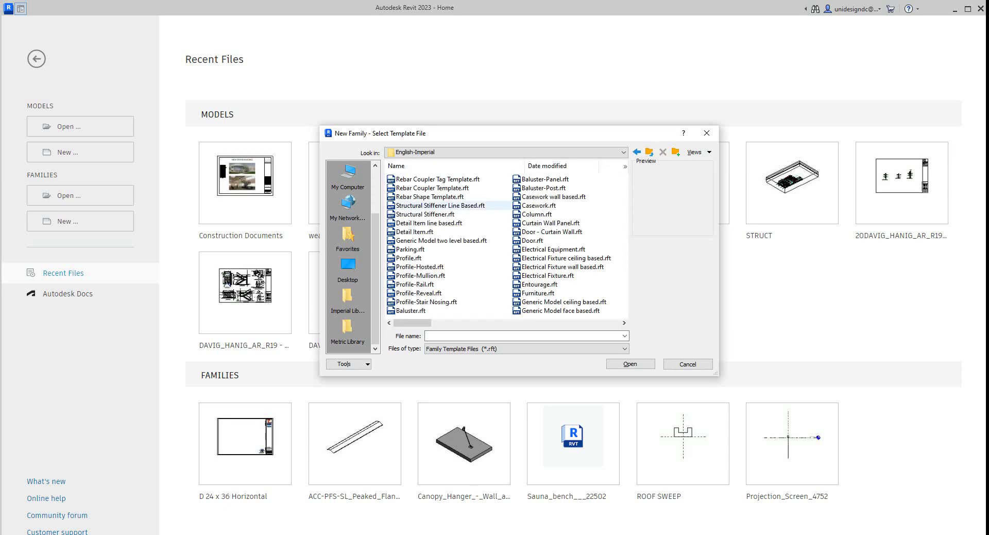
{"action": "scroll", "coordinate": [412, 214], "scroll_direction": "down", "scroll_amount": 1}
{"action": "scroll", "coordinate": [412, 213], "scroll_direction": "up", "scroll_amount": 1}
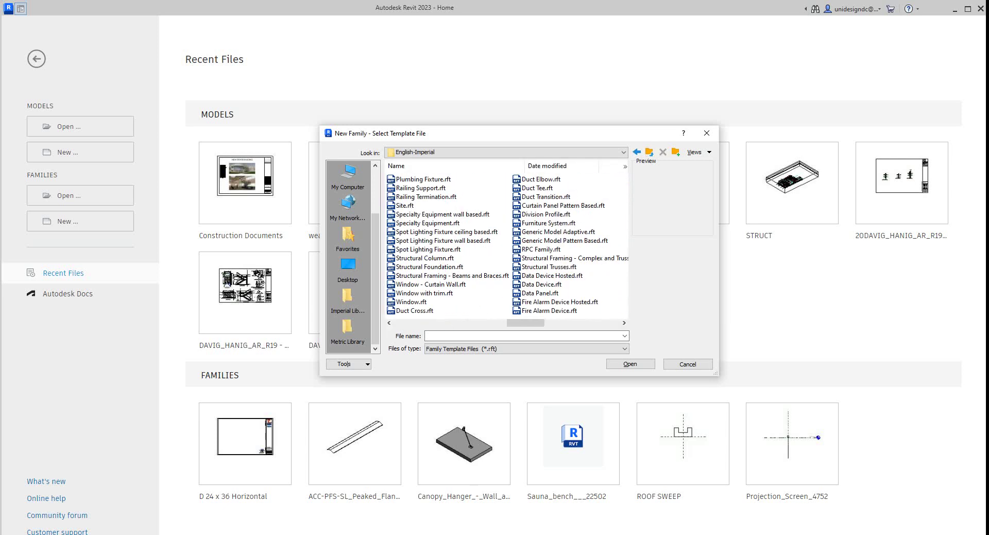
{"action": "scroll", "coordinate": [412, 214], "scroll_direction": "down", "scroll_amount": 2}
{"action": "scroll", "coordinate": [412, 214], "scroll_direction": "up", "scroll_amount": 2}
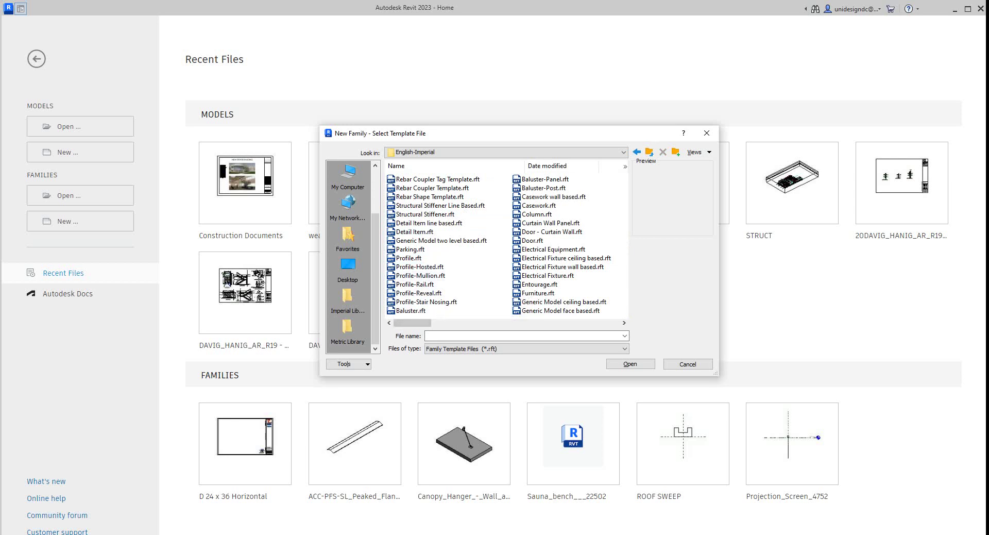
Create the new family from the Generic Model.rft template in the English-Imperial folder of Family Templates
{"action": "left_click", "coordinate": [649, 152]}
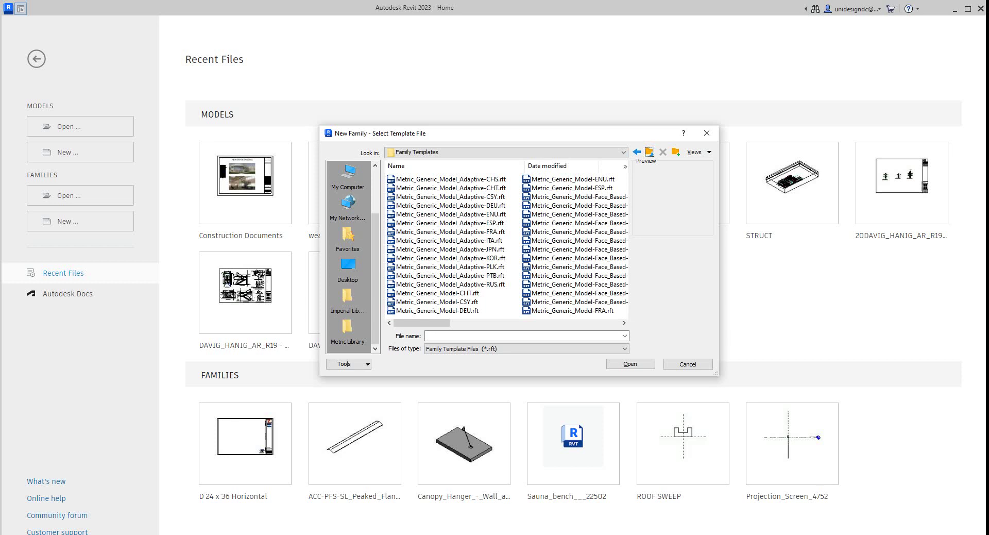
{"action": "left_click", "coordinate": [623, 322]}
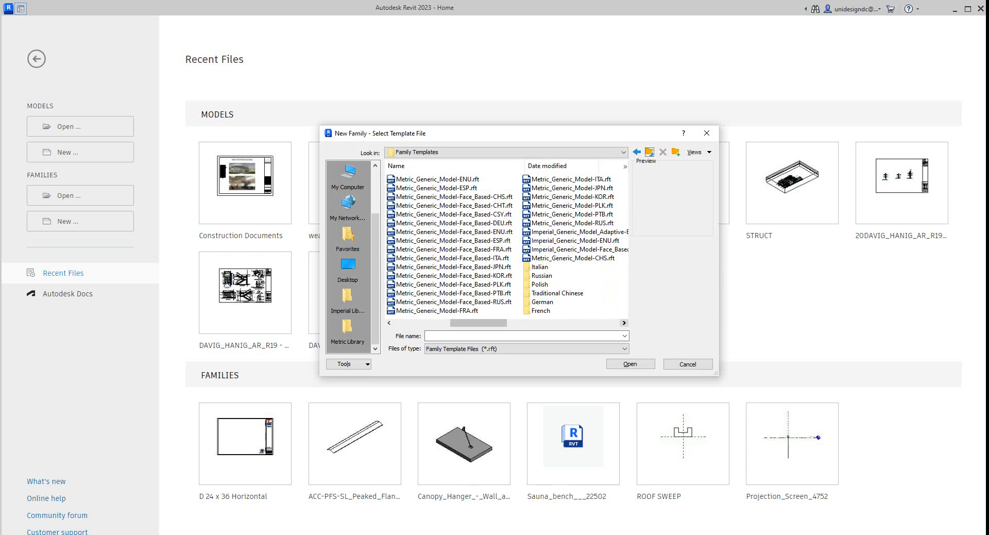
{"action": "left_click", "coordinate": [624, 322]}
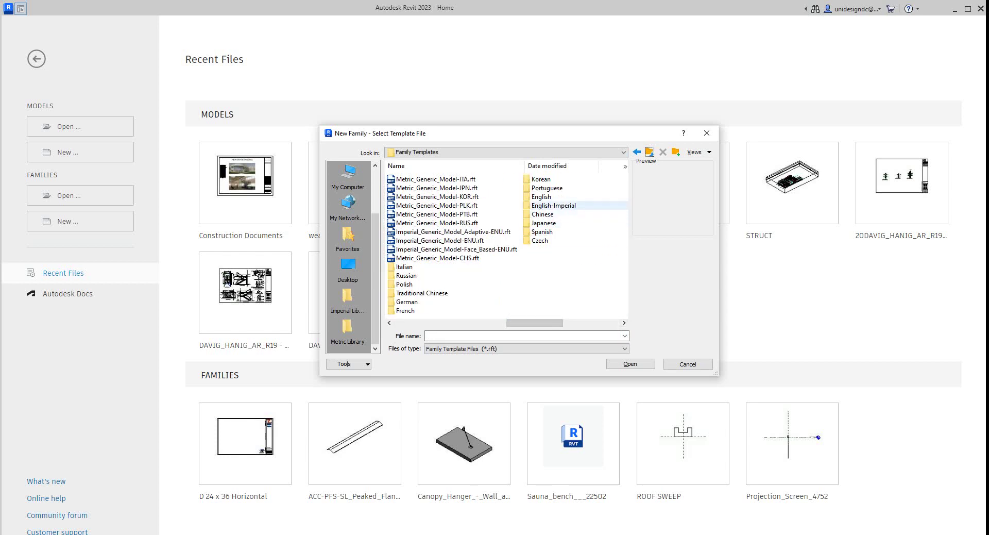
{"action": "double_click", "coordinate": [554, 205]}
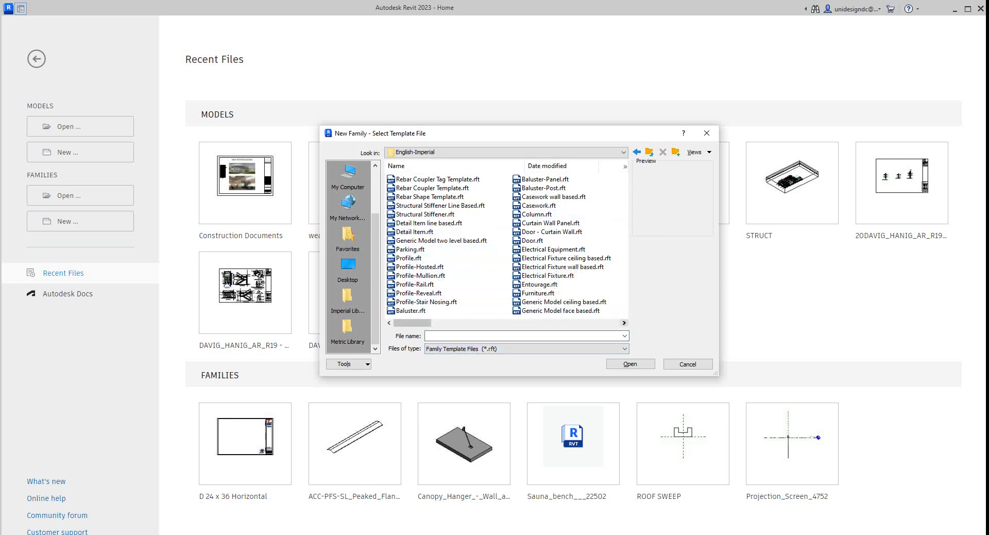
{"action": "left_click", "coordinate": [623, 323]}
{"action": "left_click", "coordinate": [624, 322]}
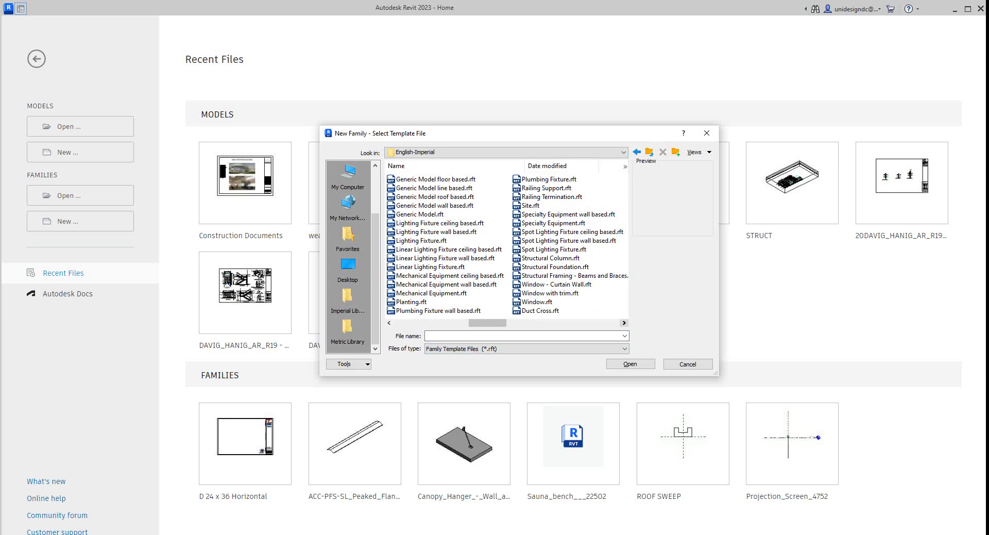
{"action": "left_click", "coordinate": [419, 215]}
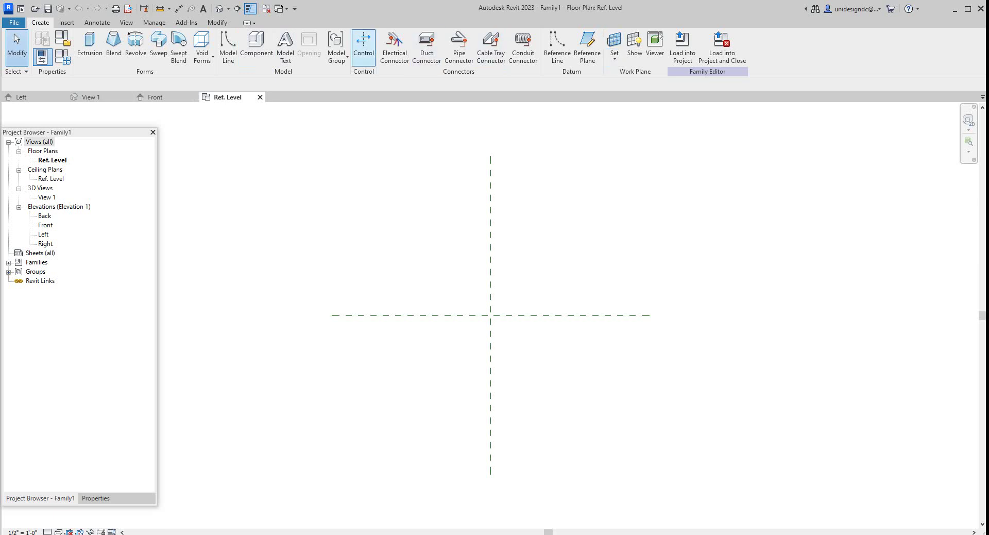
Tile the open family views, fit their contents to the view windows, and make the 3D View 1 active
{"action": "left_click", "coordinate": [126, 22]}
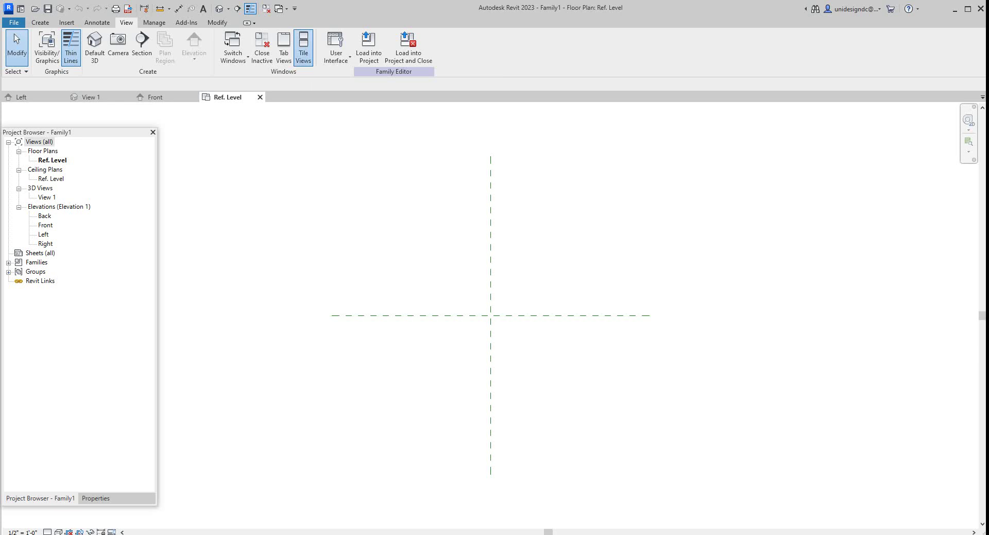
{"action": "left_click", "coordinate": [303, 46]}
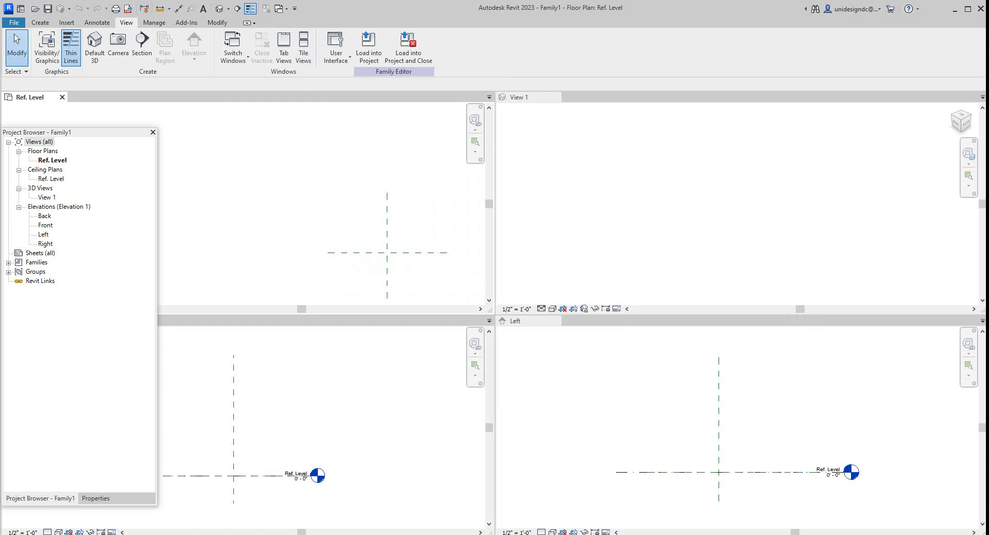
{"action": "key", "text": "z"}
{"action": "key", "text": "a"}
{"action": "left_click", "coordinate": [618, 180]}
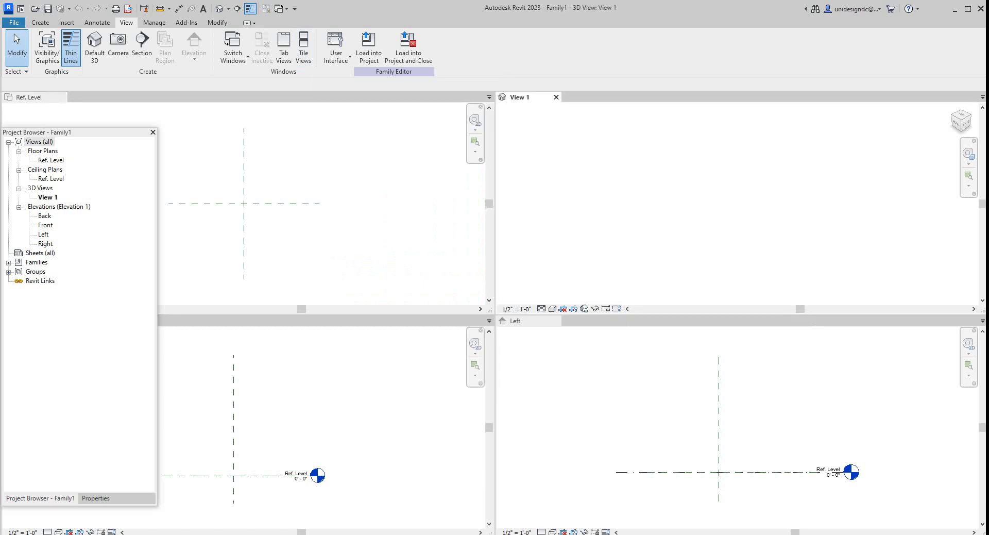
{"action": "scroll", "coordinate": [645, 363], "scroll_direction": "down", "scroll_amount": 2}
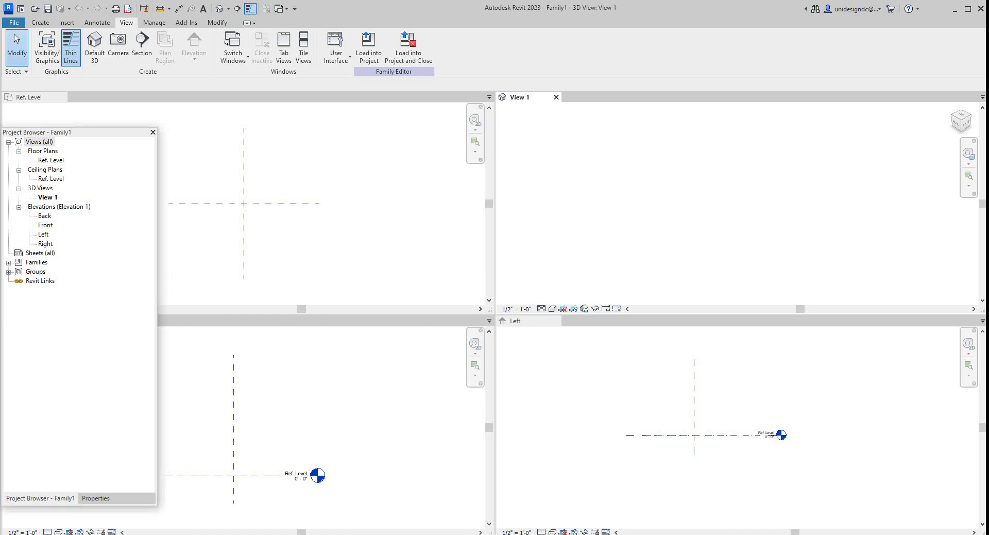
Reposition the floating Project Browser and zoom the elevation views out so their reference planes are clear of it
{"action": "left_click_drag", "start_coordinate": [96, 132], "coordinate": [110, 195]}
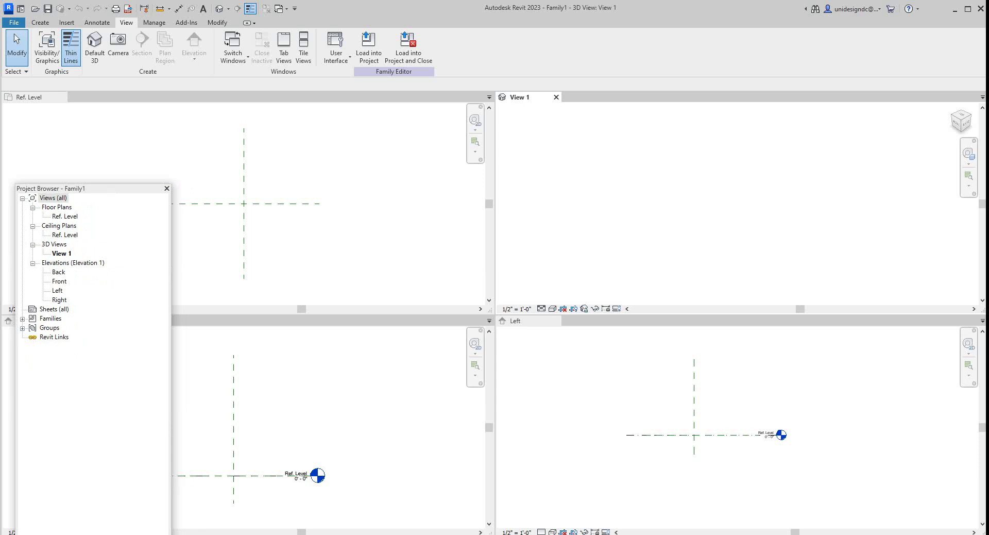
{"action": "left_click", "coordinate": [64, 215]}
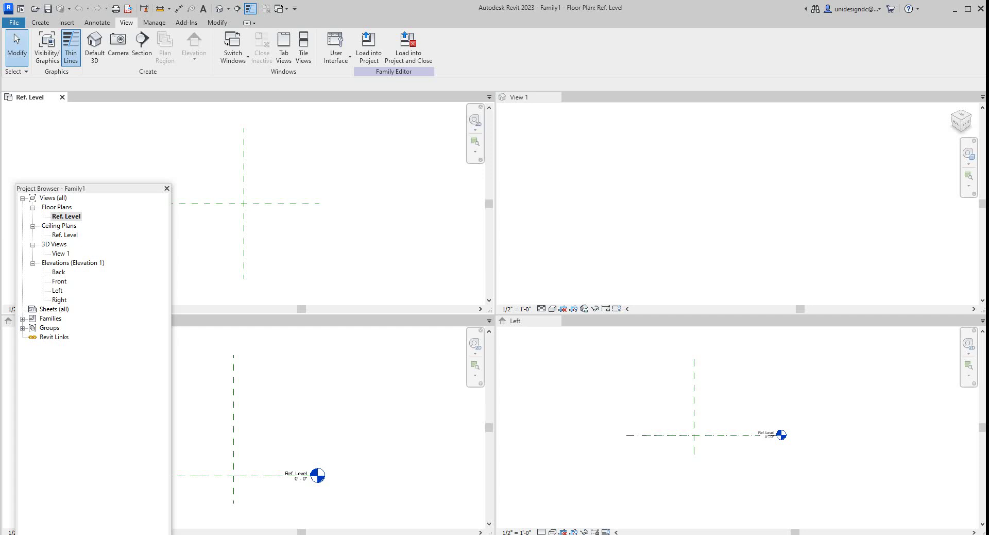
{"action": "key", "text": "ctrl+Tab"}
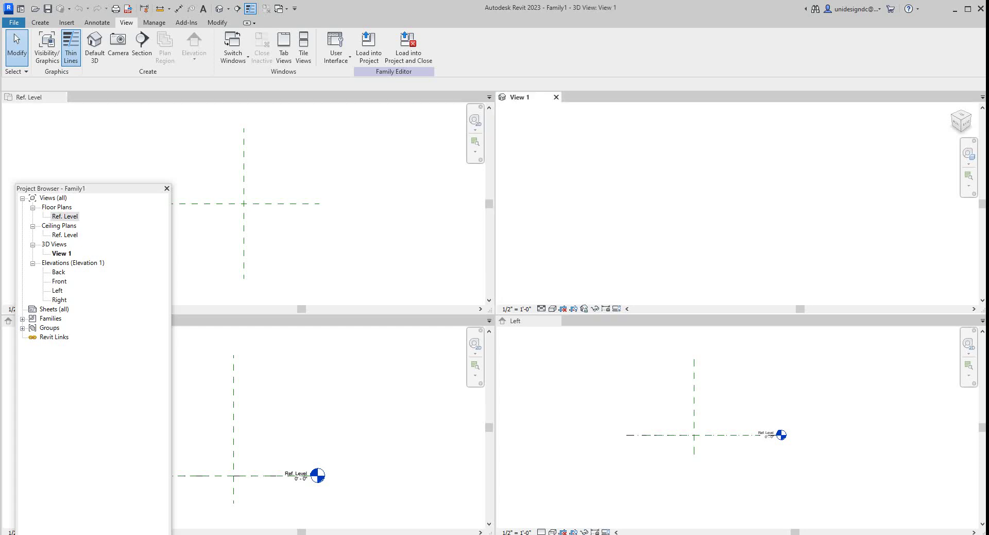
{"action": "scroll", "coordinate": [621, 365], "scroll_direction": "down", "scroll_amount": 3}
{"action": "scroll", "coordinate": [256, 400], "scroll_direction": "down", "scroll_amount": 2}
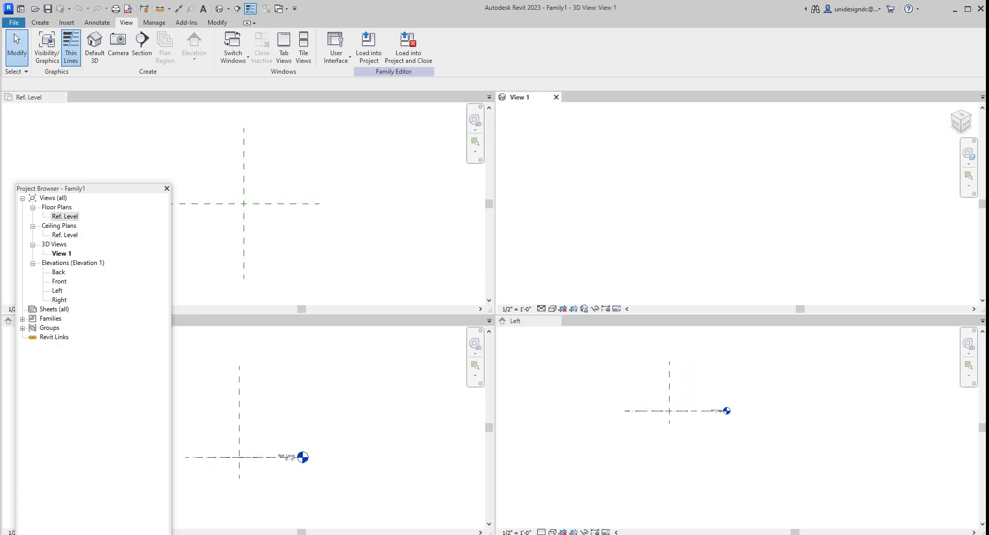
{"action": "left_click_drag", "start_coordinate": [104, 188], "coordinate": [94, 192]}
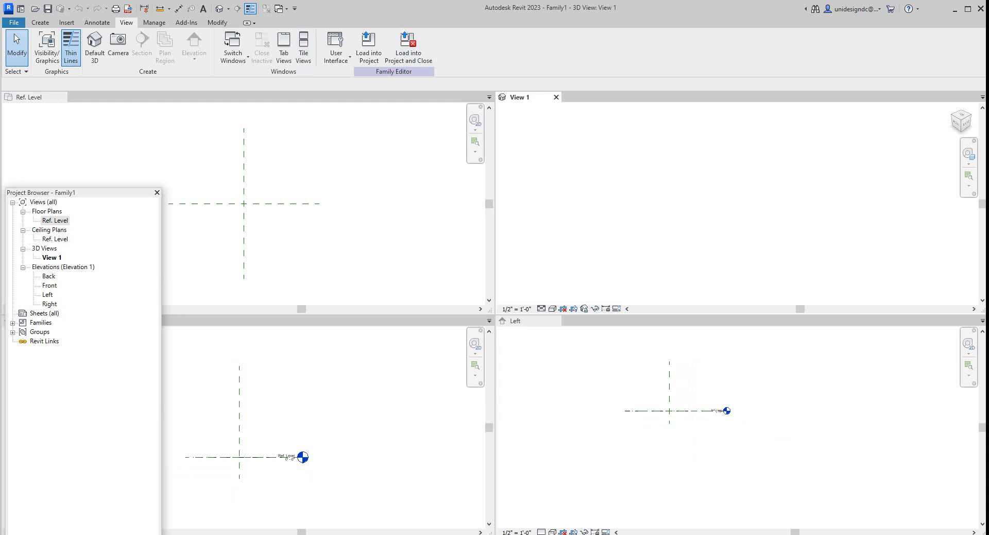
Make the Ref. Level floor plan the active view for creating new reference geometry
{"action": "left_click", "coordinate": [41, 22]}
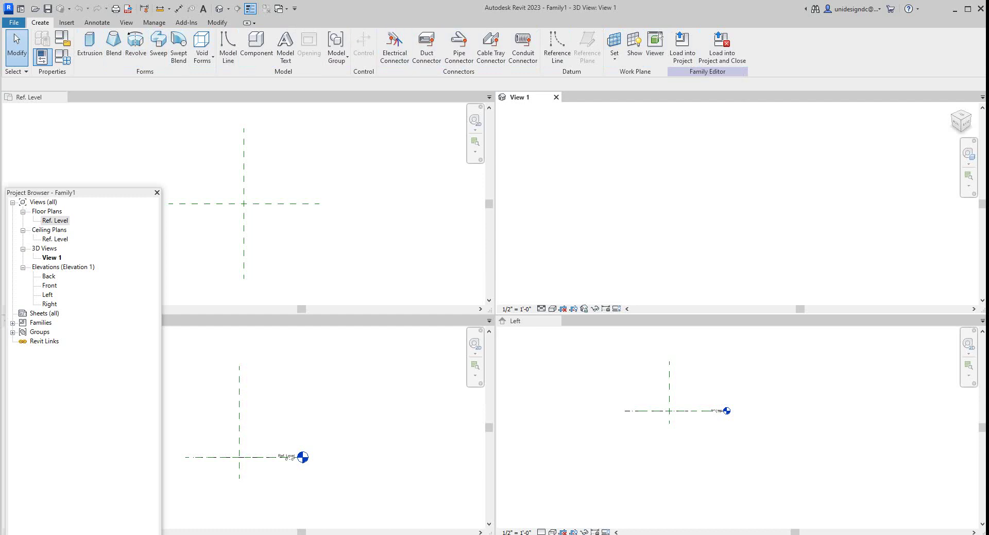
{"action": "left_click", "coordinate": [358, 179]}
{"action": "scroll", "coordinate": [359, 179], "scroll_direction": "down", "scroll_amount": 1}
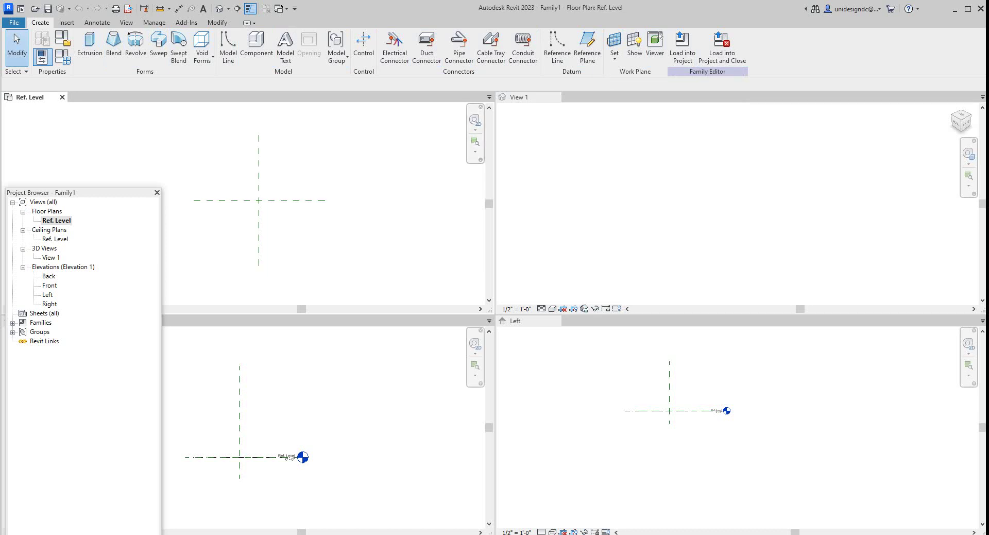
{"action": "scroll", "coordinate": [359, 180], "scroll_direction": "down", "scroll_amount": 1}
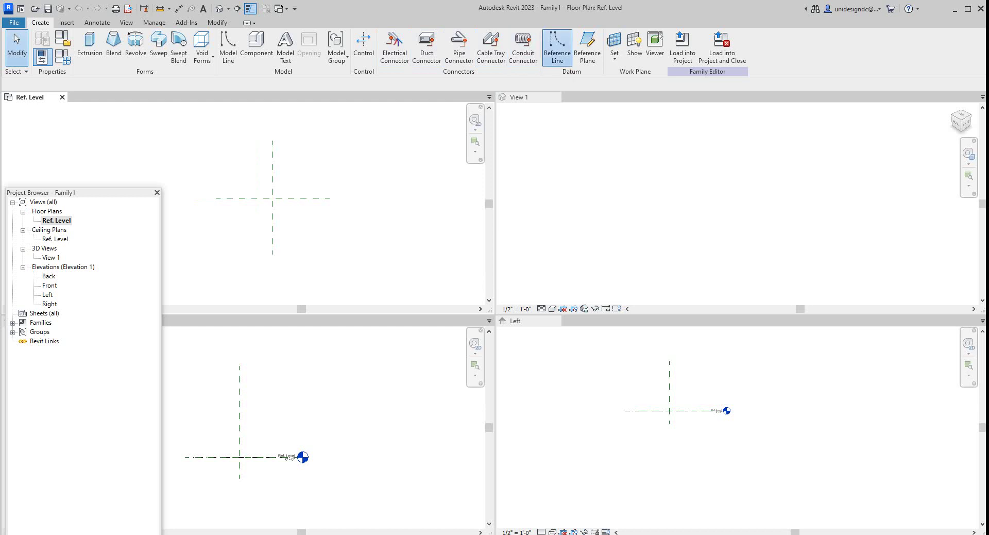
Draw a horizontal reference line about 10'-6" long above the horizontal centre reference plane in the floor plan
{"action": "left_click", "coordinate": [557, 47]}
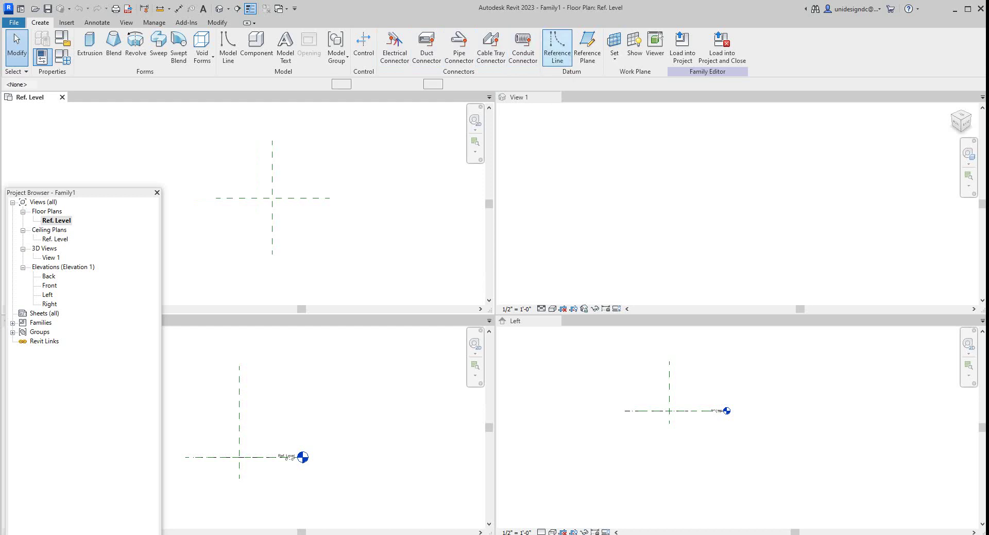
{"action": "left_click", "coordinate": [578, 47]}
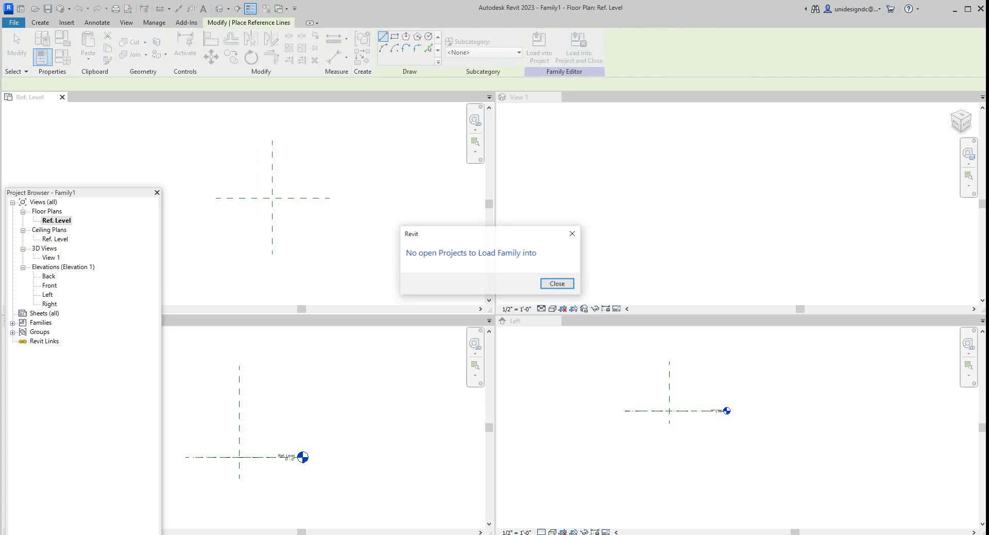
{"action": "left_click", "coordinate": [557, 283]}
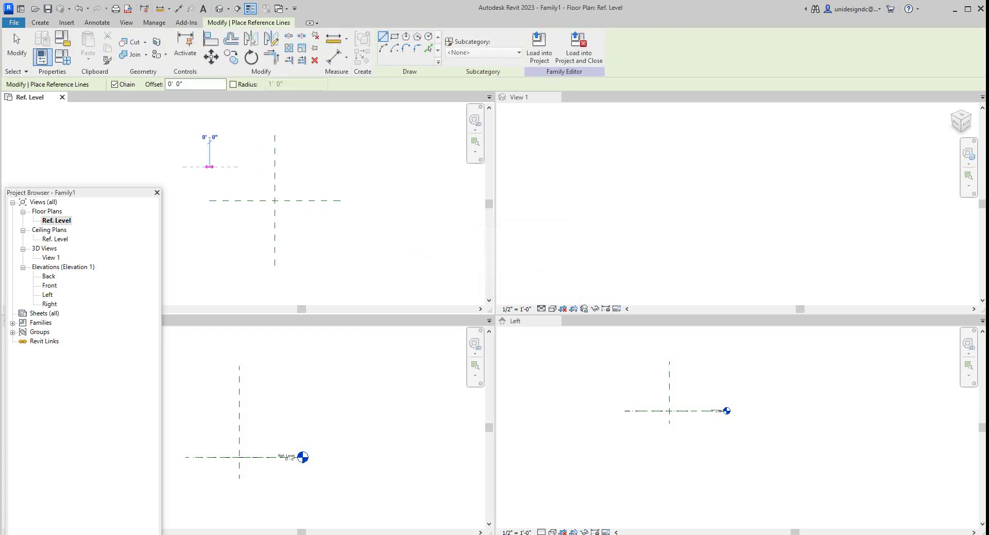
{"action": "left_click", "coordinate": [210, 166]}
{"action": "left_click", "coordinate": [347, 166]}
{"action": "right_click", "coordinate": [347, 167]}
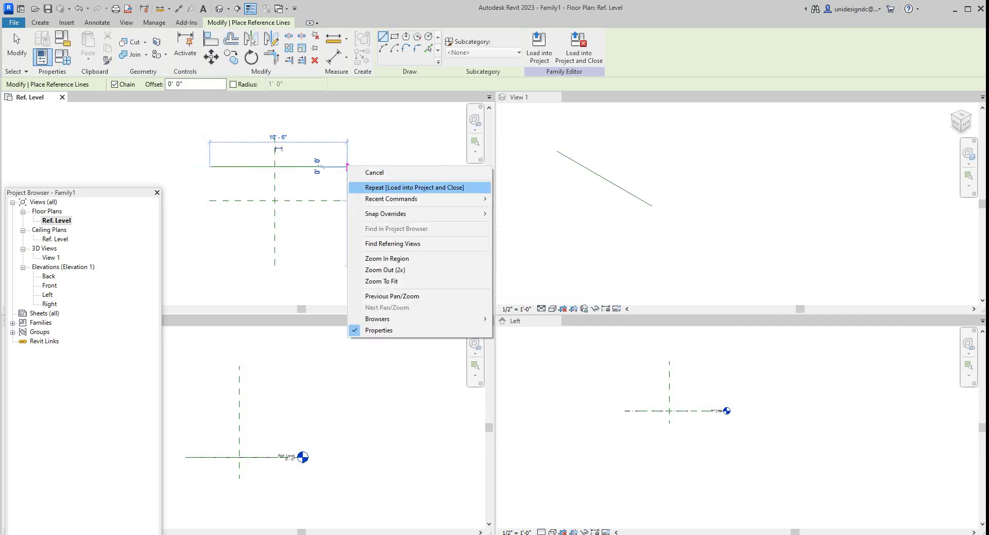
{"action": "left_click", "coordinate": [363, 173]}
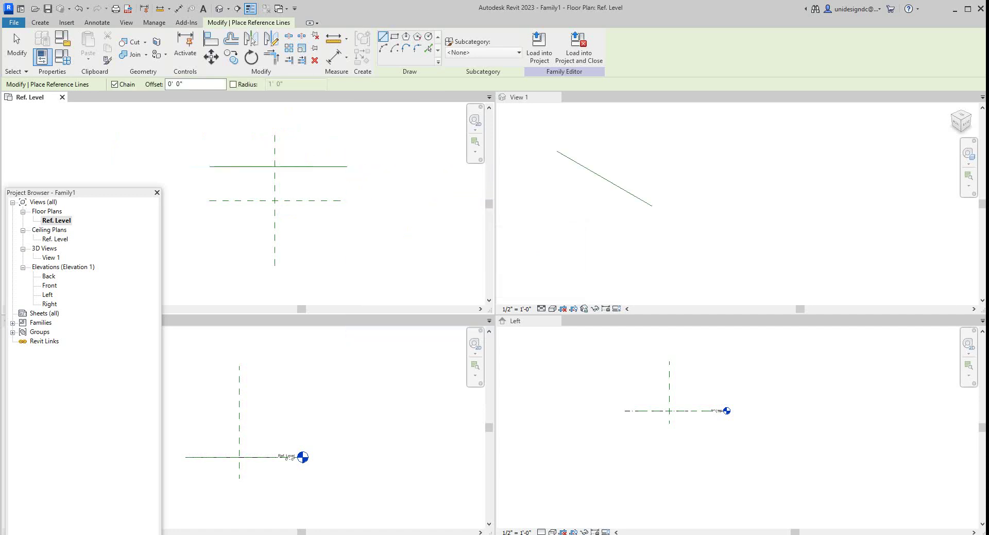
Draw a second reference line about 10'-6" long, parallel to and about 6'-0" below the first, and end the command
{"action": "left_click", "coordinate": [209, 245]}
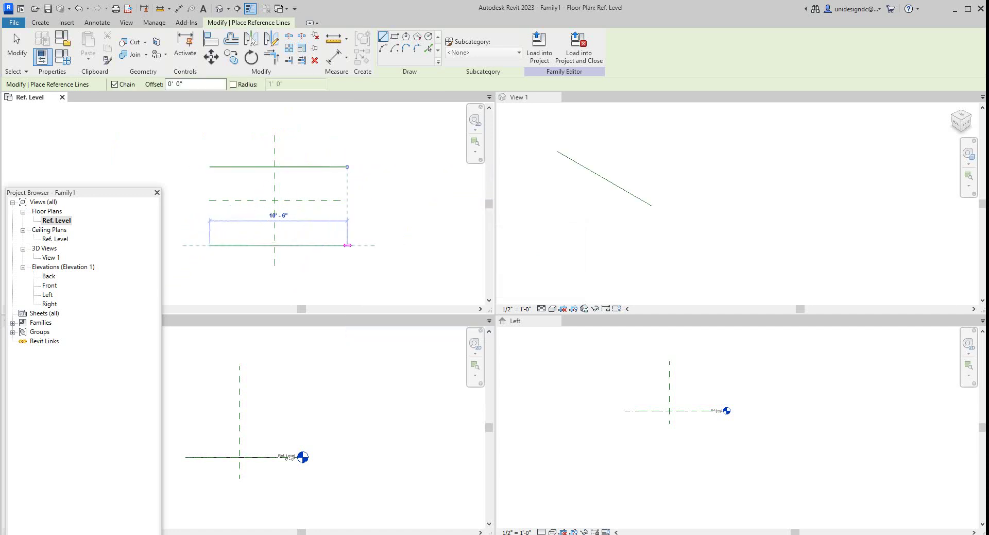
{"action": "left_click", "coordinate": [347, 245]}
{"action": "right_click", "coordinate": [347, 245]}
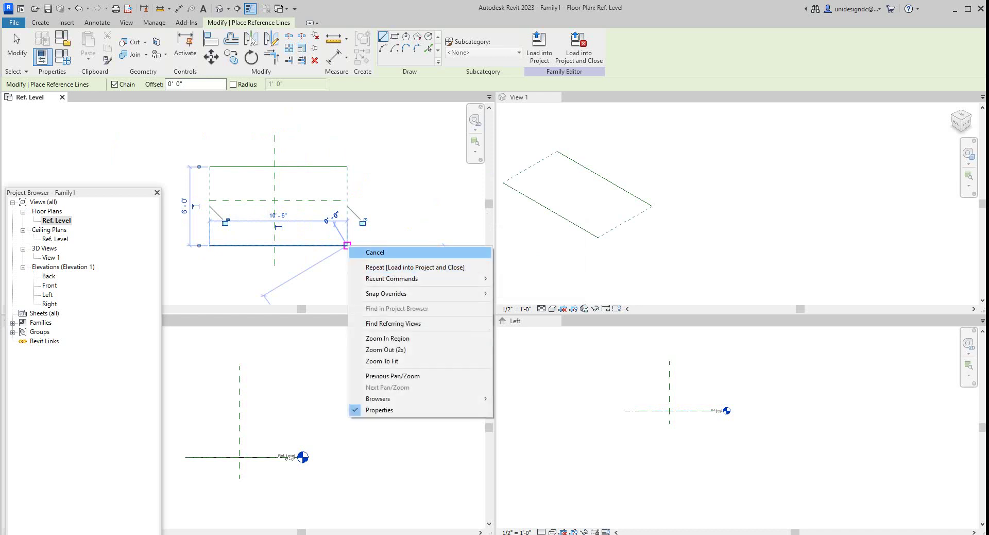
{"action": "left_click", "coordinate": [375, 251]}
{"action": "scroll", "coordinate": [336, 277], "scroll_direction": "down", "scroll_amount": 2}
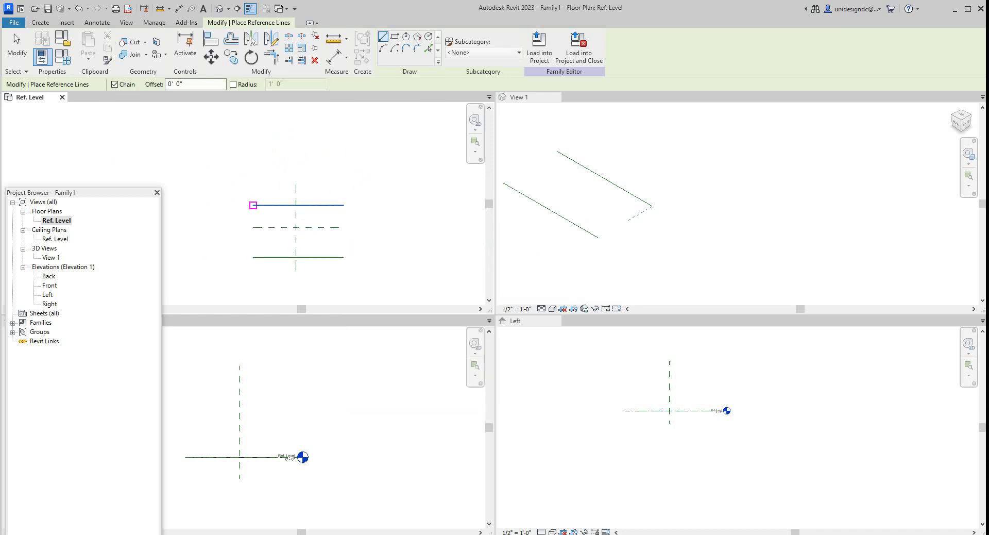
{"action": "scroll", "coordinate": [253, 205], "scroll_direction": "up", "scroll_amount": 2}
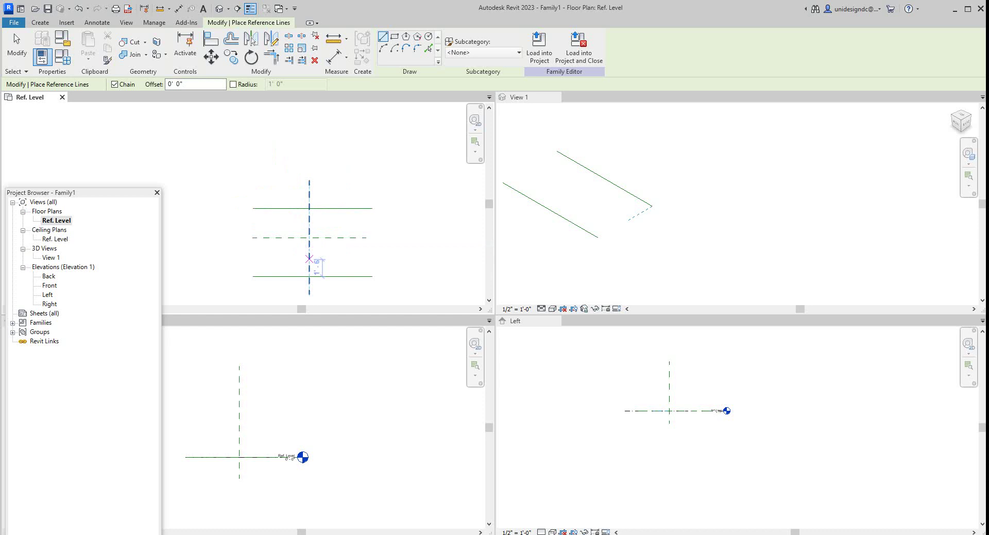
{"action": "scroll", "coordinate": [275, 225], "scroll_direction": "up", "scroll_amount": 2}
{"action": "right_click", "coordinate": [273, 164]}
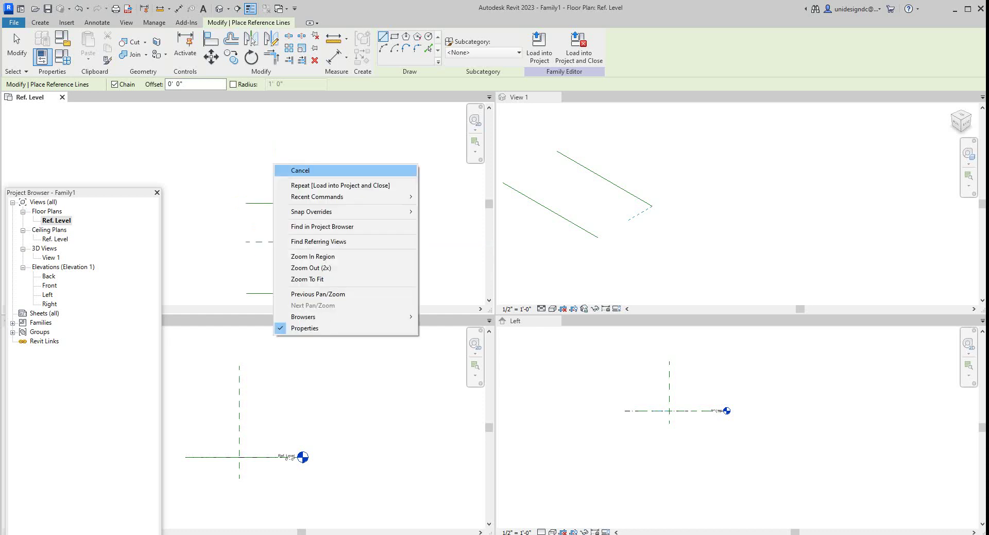
{"action": "left_click", "coordinate": [304, 169]}
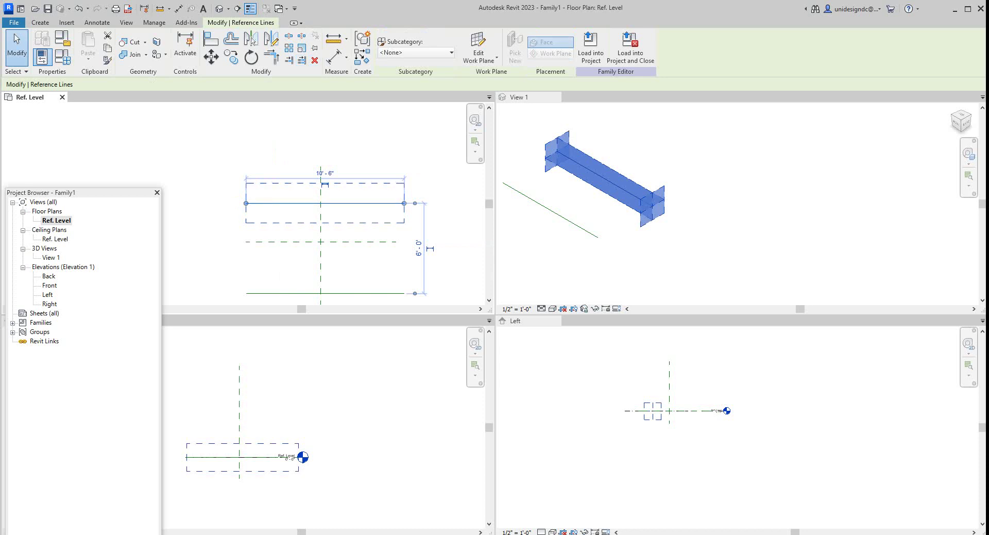
Delete both horizontal reference lines from the floor plan
{"action": "left_click", "coordinate": [298, 293]}
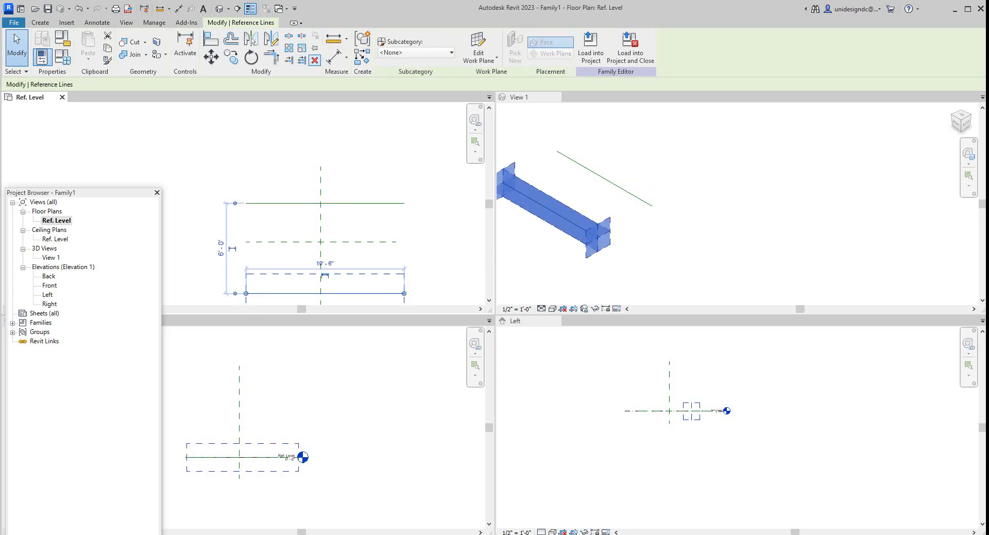
{"action": "left_click", "coordinate": [315, 60]}
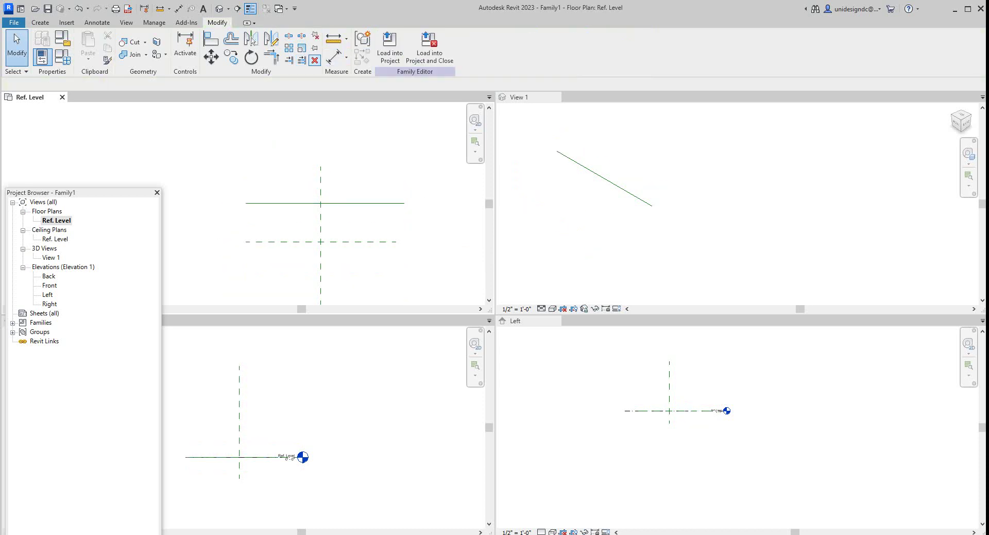
{"action": "key", "text": "ctrl+z"}
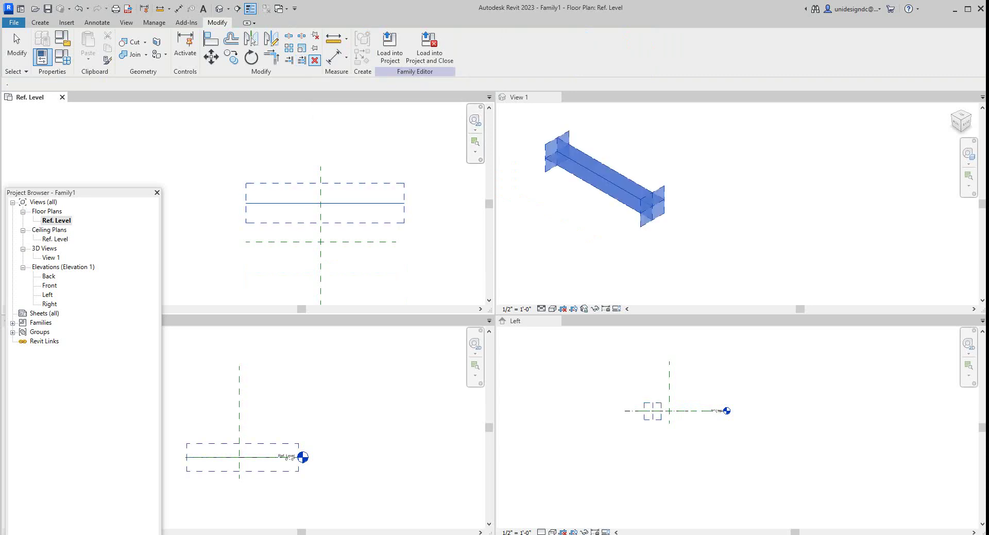
{"action": "left_click", "coordinate": [315, 61]}
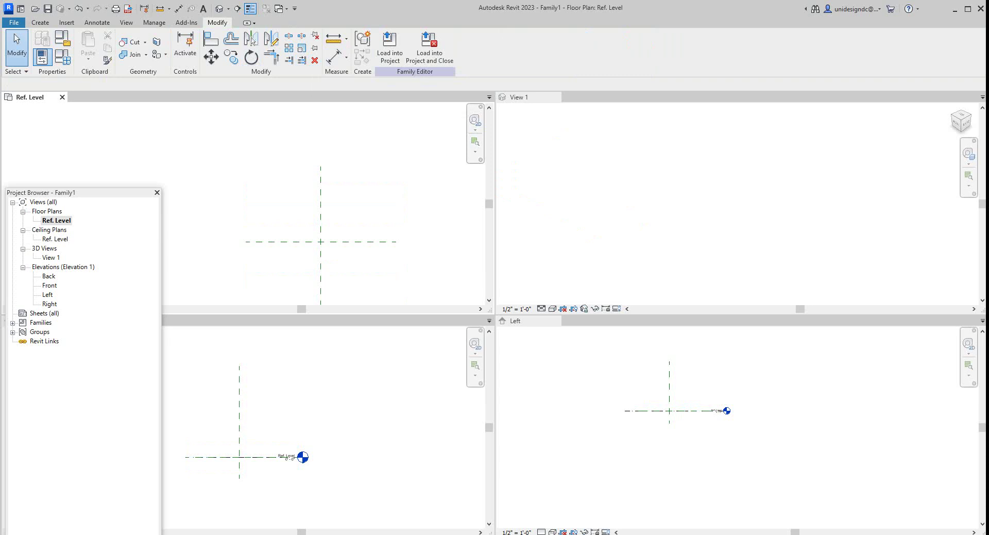
Draw two horizontal reference planes in the floor plan, about 3'-0" above and about 3'-3" below the horizontal centre plane
{"action": "left_click", "coordinate": [40, 23]}
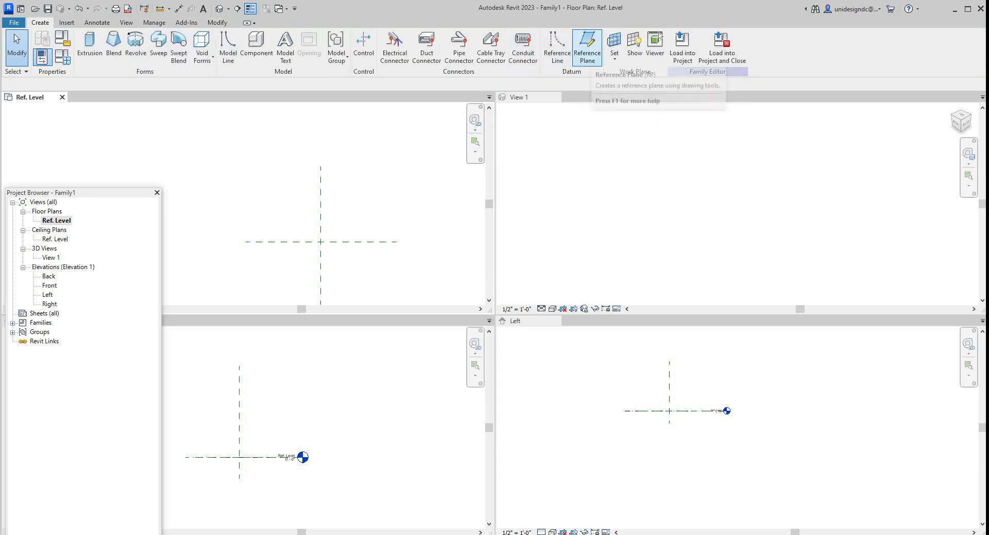
{"action": "left_click", "coordinate": [587, 46]}
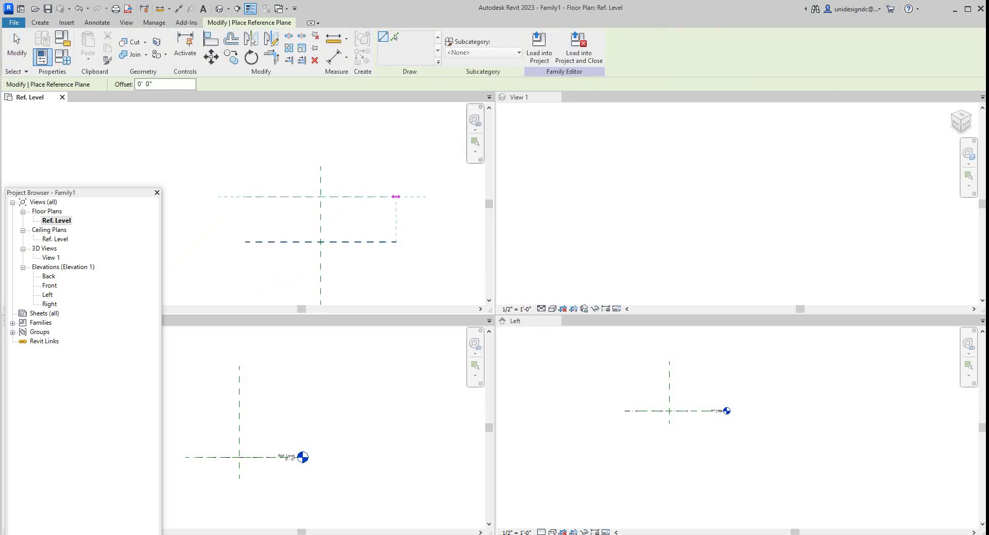
{"action": "left_click", "coordinate": [395, 196]}
{"action": "left_click", "coordinate": [251, 290]}
{"action": "left_click", "coordinate": [395, 290]}
{"action": "scroll", "coordinate": [275, 189], "scroll_direction": "up", "scroll_amount": 1}
Draw two vertical reference planes, about 2'-10" left and about 3'-0" right of the vertical centre plane, and end the command
{"action": "left_click", "coordinate": [277, 156]}
{"action": "scroll", "coordinate": [280, 207], "scroll_direction": "down", "scroll_amount": 5}
{"action": "left_click", "coordinate": [279, 271]}
{"action": "left_click", "coordinate": [330, 185]}
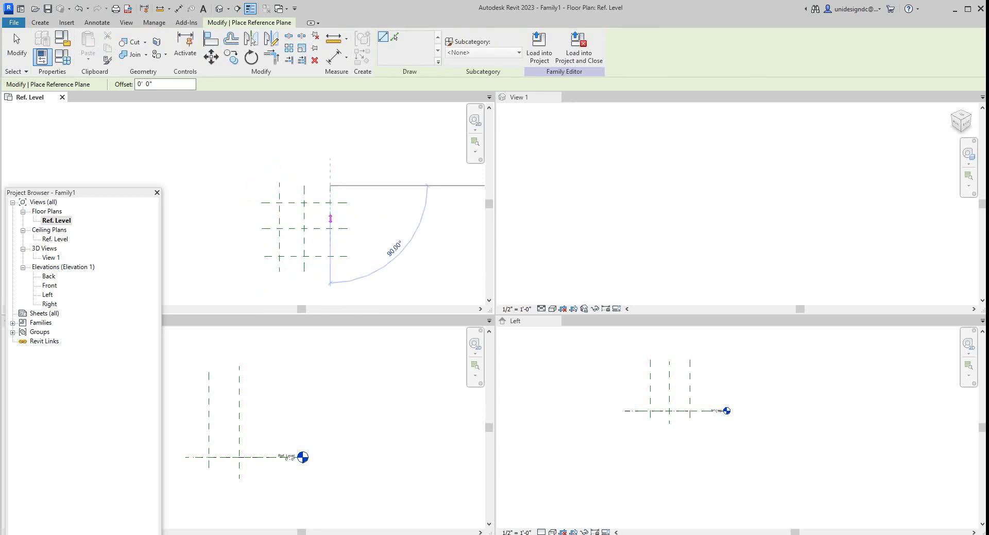
{"action": "left_click", "coordinate": [330, 271]}
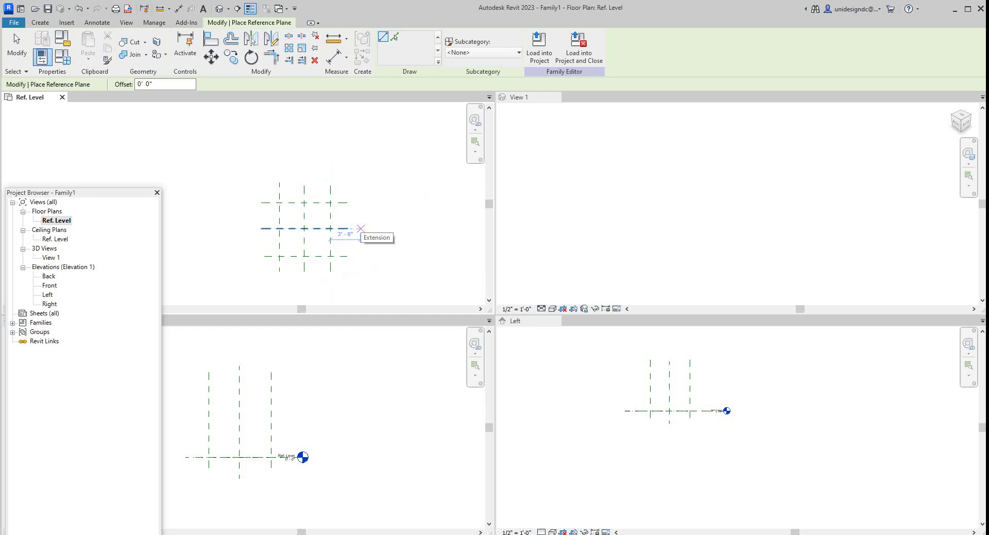
{"action": "scroll", "coordinate": [373, 255], "scroll_direction": "down", "scroll_amount": 1}
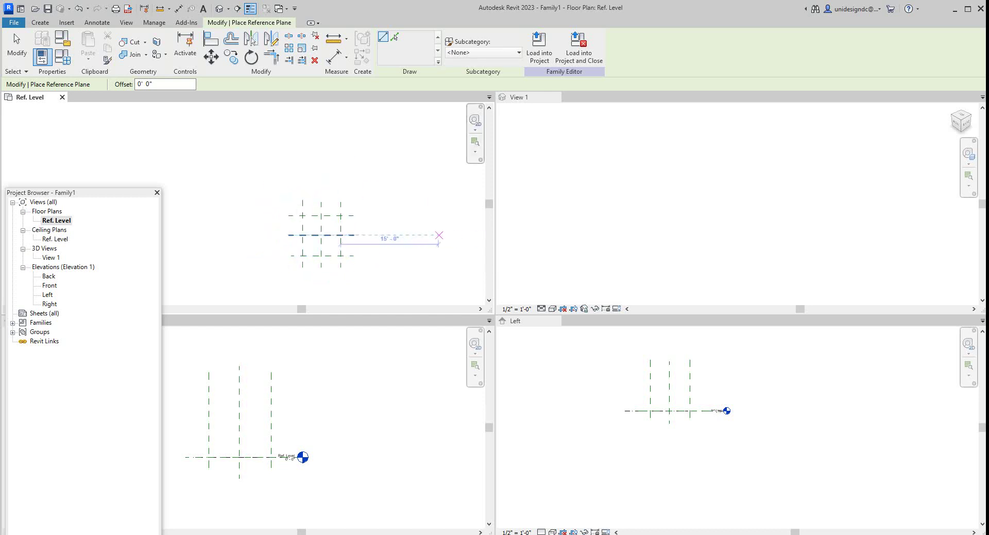
{"action": "scroll", "coordinate": [403, 234], "scroll_direction": "up", "scroll_amount": 1}
{"action": "right_click", "coordinate": [402, 235]}
{"action": "left_click", "coordinate": [418, 228]}
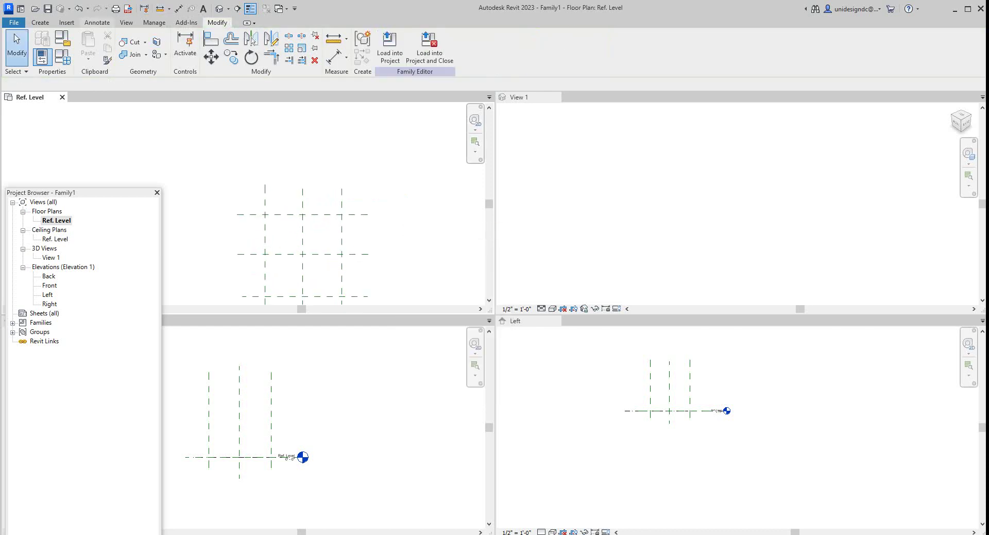
Place a continuous aligned dimension across the three vertical reference planes, above the upper horizontal plane
{"action": "scroll", "coordinate": [126, 22], "scroll_direction": "up", "scroll_amount": 1}
{"action": "scroll", "coordinate": [126, 22], "scroll_direction": "up", "scroll_amount": 1}
{"action": "left_click", "coordinate": [178, 8]}
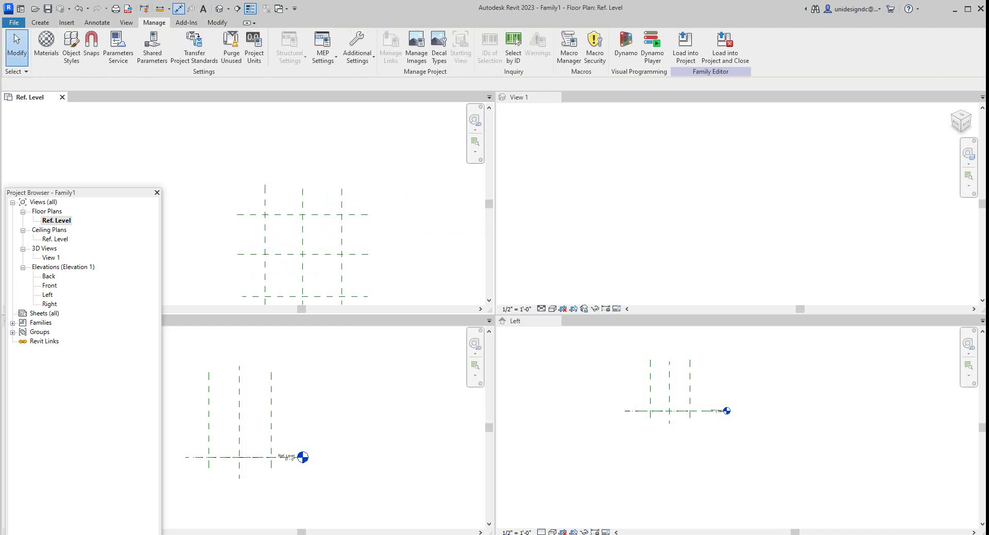
{"action": "scroll", "coordinate": [269, 198], "scroll_direction": "up", "scroll_amount": 2}
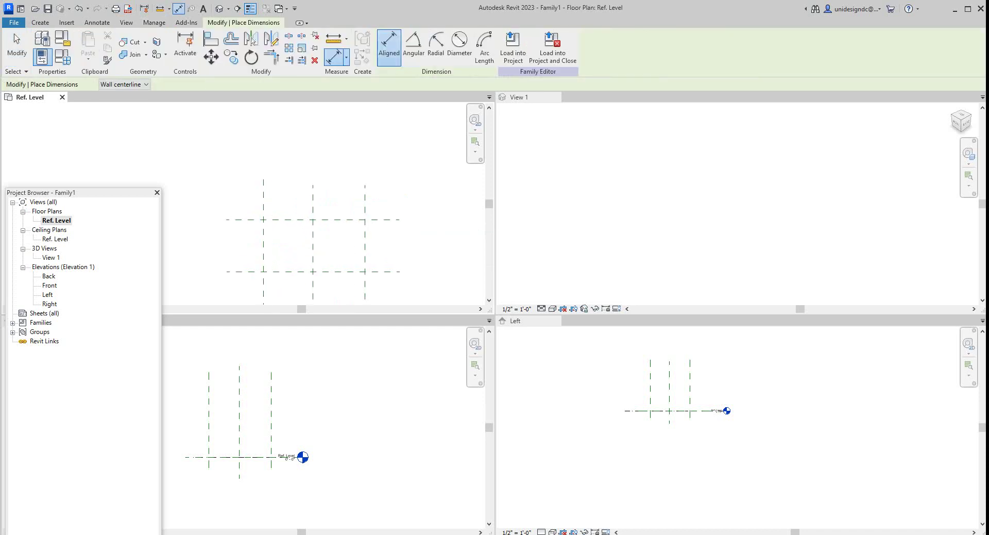
{"action": "left_click", "coordinate": [263, 202]}
{"action": "left_click", "coordinate": [312, 206]}
{"action": "left_click", "coordinate": [364, 206]}
{"action": "left_click", "coordinate": [396, 203]}
Add an overall aligned dimension between the two outer vertical reference planes, above the chained dimension
{"action": "scroll", "coordinate": [341, 190], "scroll_direction": "up", "scroll_amount": 2}
{"action": "left_click", "coordinate": [222, 183]}
{"action": "left_click", "coordinate": [377, 193]}
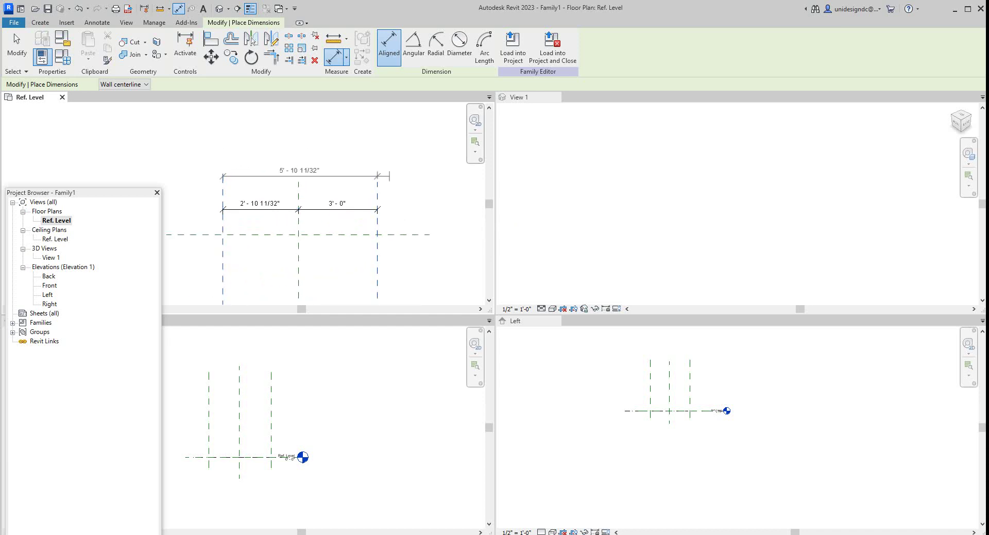
{"action": "left_click", "coordinate": [393, 163]}
Place a continuous aligned dimension across the three horizontal reference planes, left of the vertical planes
{"action": "scroll", "coordinate": [297, 230], "scroll_direction": "down", "scroll_amount": 3}
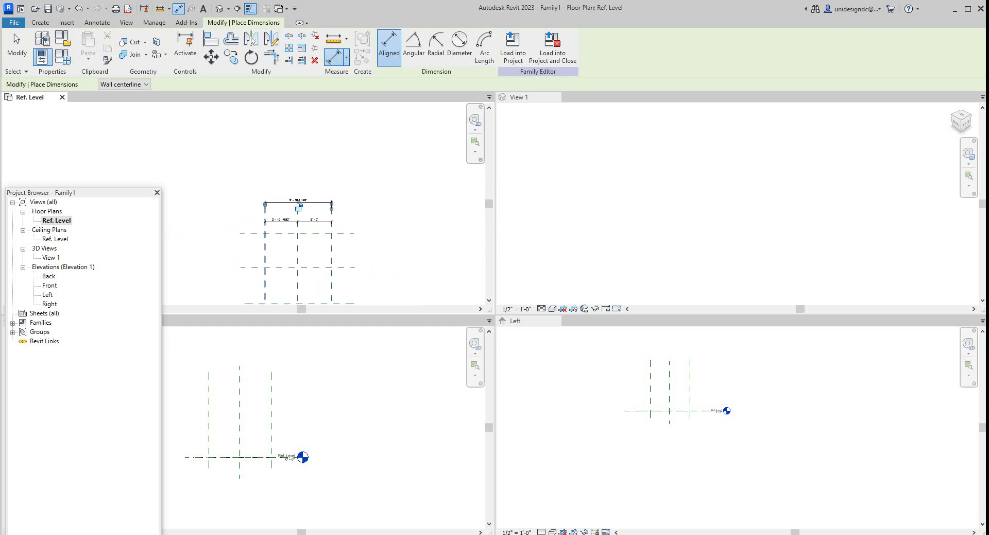
{"action": "scroll", "coordinate": [245, 227], "scroll_direction": "down", "scroll_amount": 2}
{"action": "left_click", "coordinate": [251, 231]}
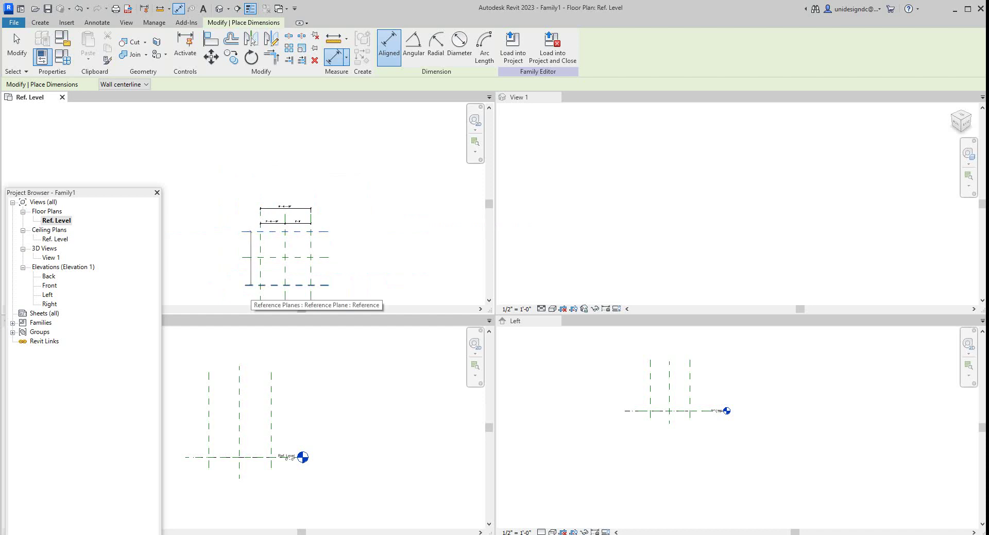
{"action": "scroll", "coordinate": [252, 288], "scroll_direction": "up", "scroll_amount": 1}
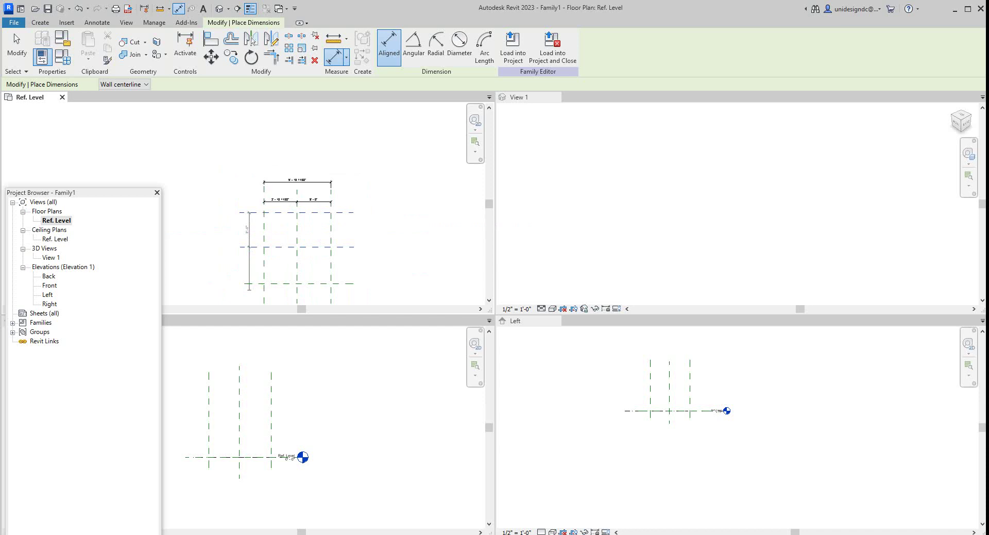
{"action": "scroll", "coordinate": [249, 287], "scroll_direction": "up", "scroll_amount": 1}
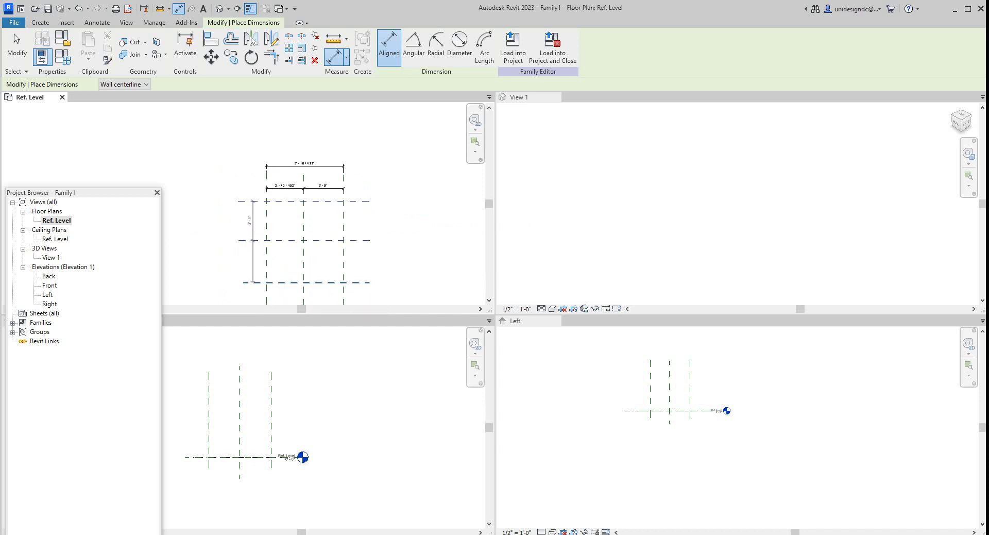
{"action": "left_click", "coordinate": [253, 283]}
{"action": "left_click", "coordinate": [250, 290]}
Add an overall aligned dimension between the two outer horizontal reference planes, left of the chained dimension, and end the command
{"action": "scroll", "coordinate": [251, 278], "scroll_direction": "down", "scroll_amount": 1}
{"action": "scroll", "coordinate": [247, 222], "scroll_direction": "up", "scroll_amount": 2}
{"action": "scroll", "coordinate": [234, 211], "scroll_direction": "down", "scroll_amount": 2}
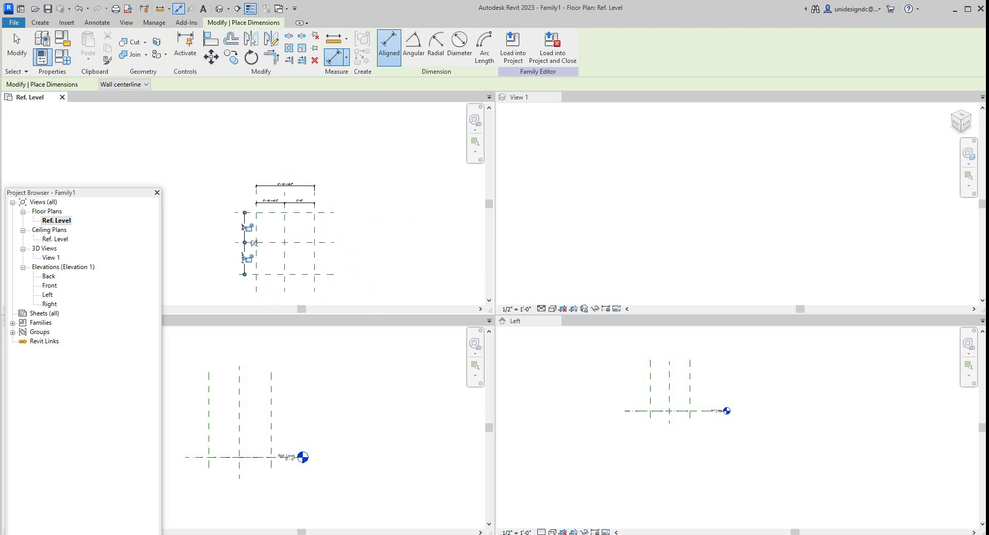
{"action": "scroll", "coordinate": [244, 239], "scroll_direction": "up", "scroll_amount": 4}
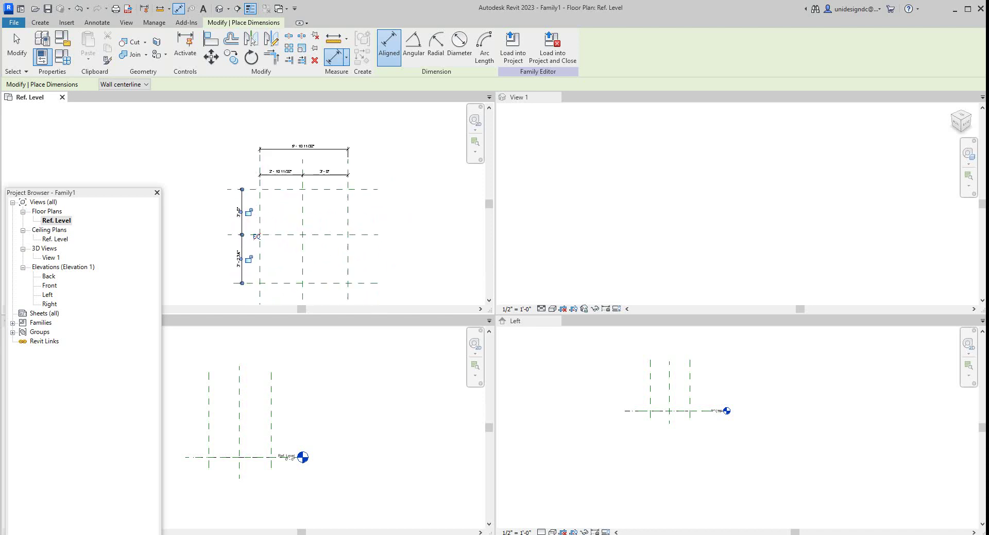
{"action": "scroll", "coordinate": [267, 98], "scroll_direction": "down", "scroll_amount": 2}
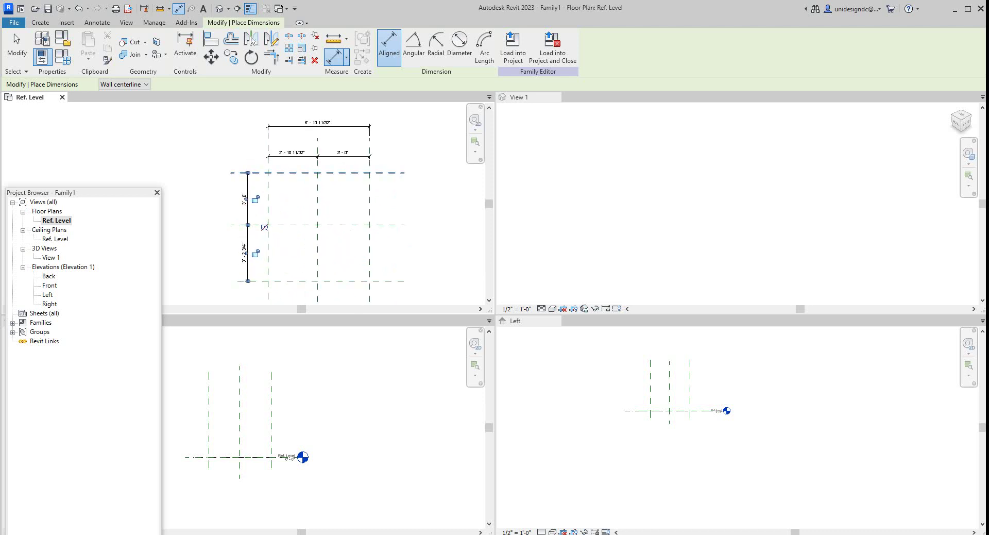
{"action": "left_click", "coordinate": [235, 172]}
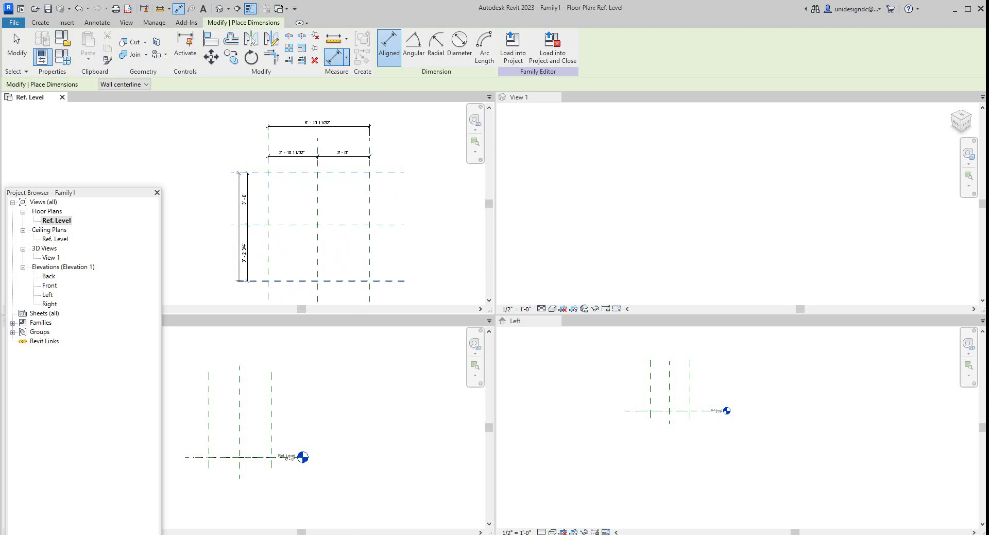
{"action": "left_click", "coordinate": [237, 280]}
{"action": "left_click", "coordinate": [227, 227]}
{"action": "right_click", "coordinate": [181, 178]}
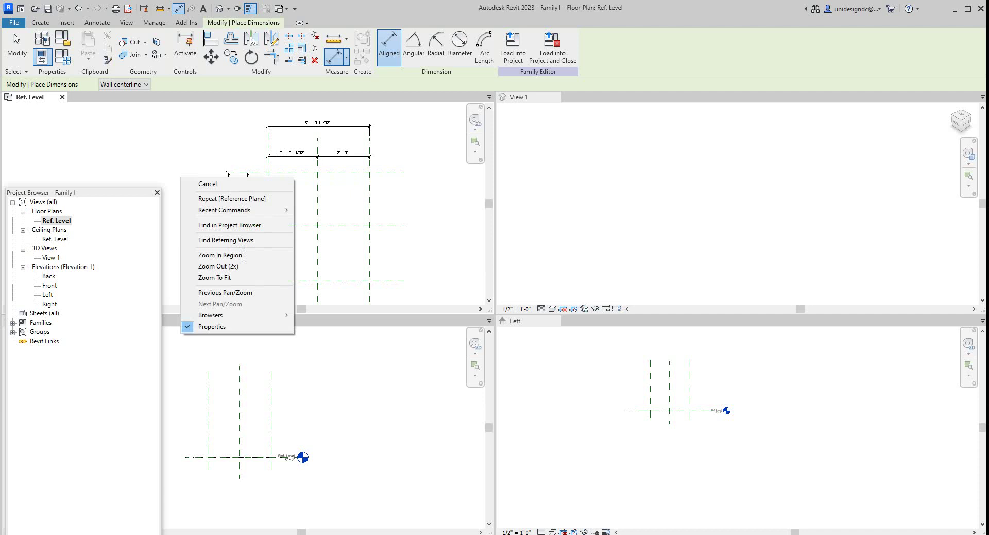
{"action": "left_click", "coordinate": [207, 183]}
Apply the equality constraint to the chained dimension across the three vertical reference planes
{"action": "scroll", "coordinate": [254, 165], "scroll_direction": "down", "scroll_amount": 2}
{"action": "scroll", "coordinate": [321, 161], "scroll_direction": "up", "scroll_amount": 4}
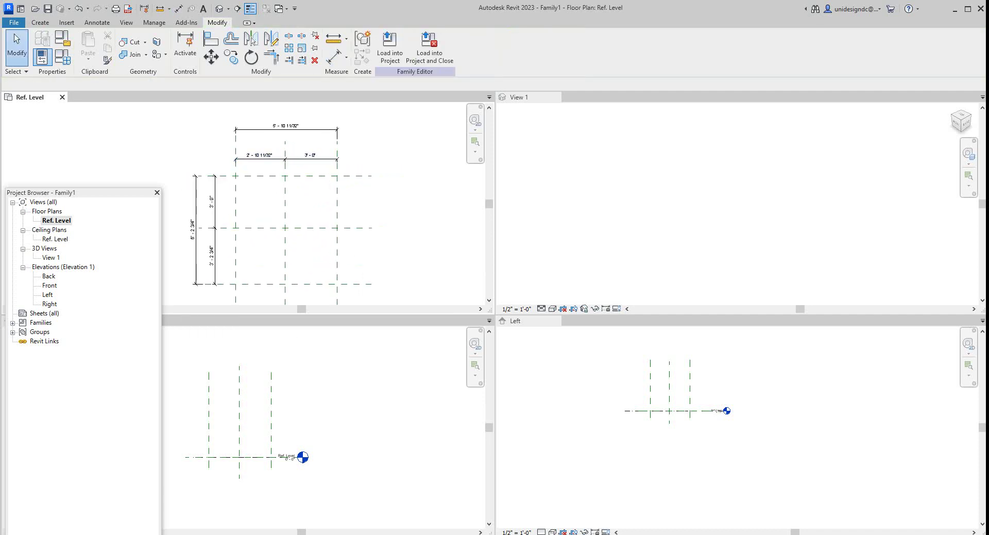
{"action": "scroll", "coordinate": [267, 160], "scroll_direction": "up", "scroll_amount": 3}
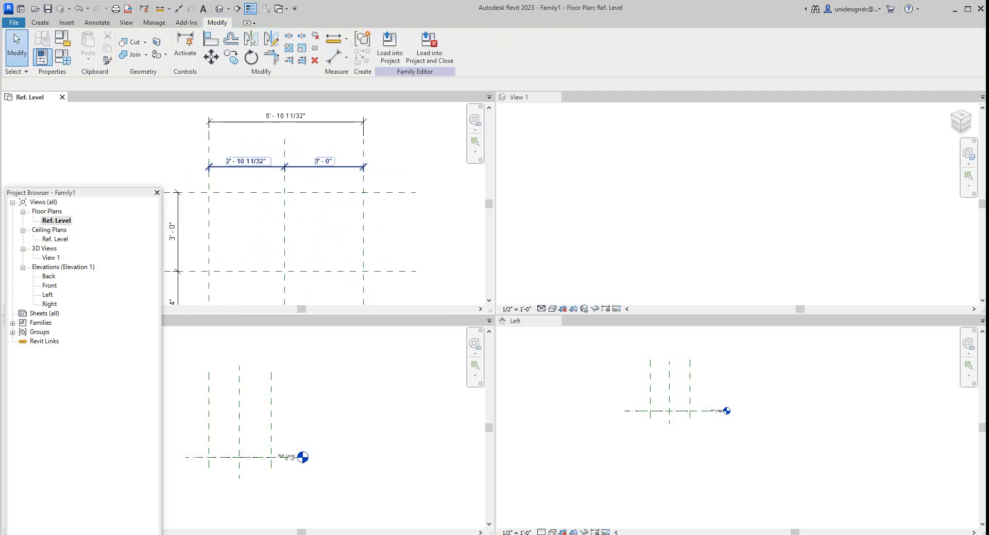
{"action": "scroll", "coordinate": [270, 168], "scroll_direction": "down", "scroll_amount": 4}
{"action": "left_click", "coordinate": [288, 167]}
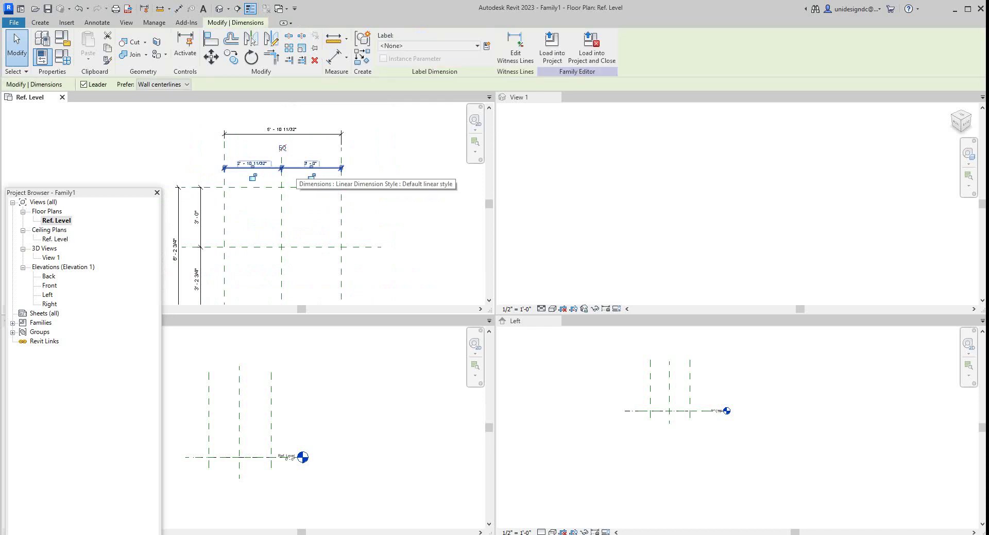
{"action": "left_click", "coordinate": [283, 148]}
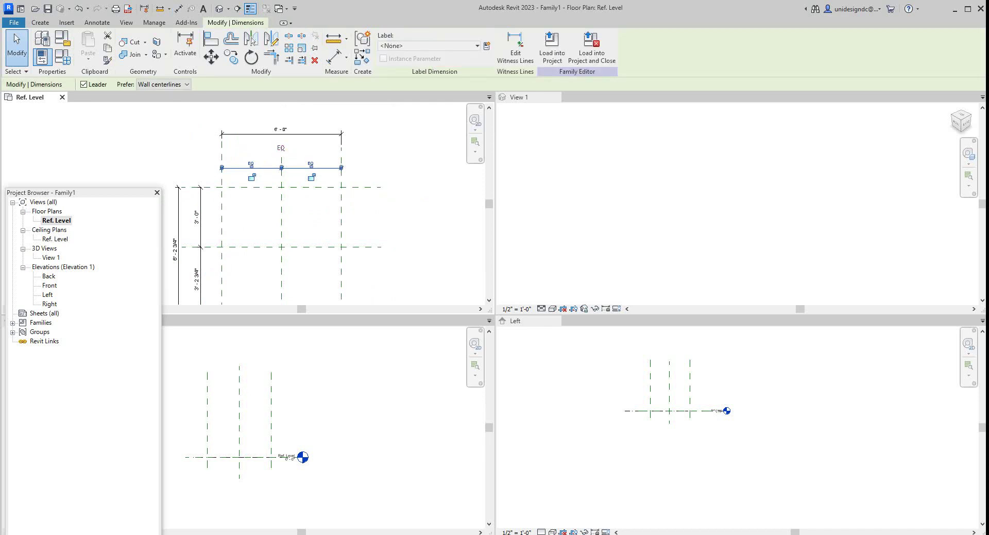
Apply the equality constraint to the chained dimension across the three horizontal reference planes
{"action": "scroll", "coordinate": [261, 177], "scroll_direction": "down", "scroll_amount": 1}
{"action": "scroll", "coordinate": [232, 246], "scroll_direction": "up", "scroll_amount": 1}
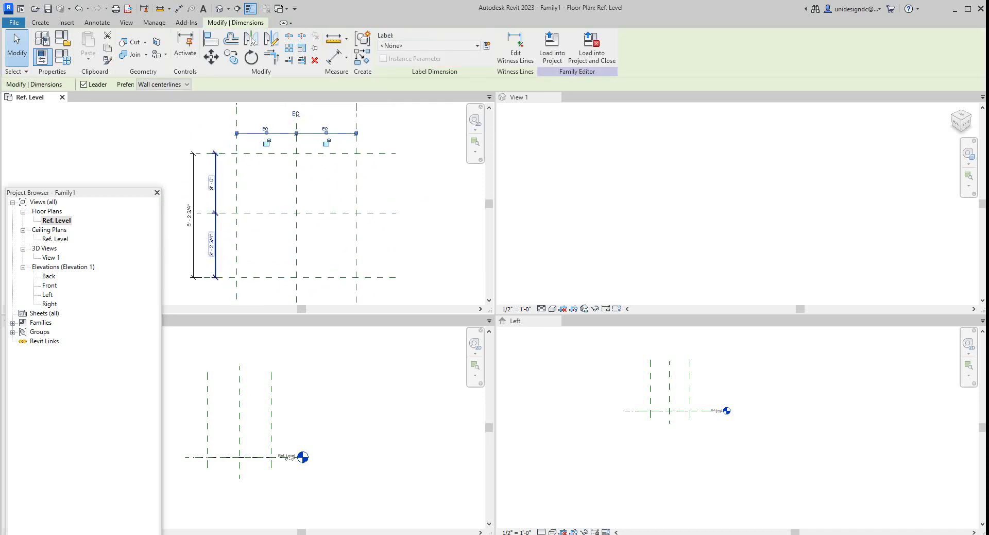
{"action": "left_click", "coordinate": [215, 206]}
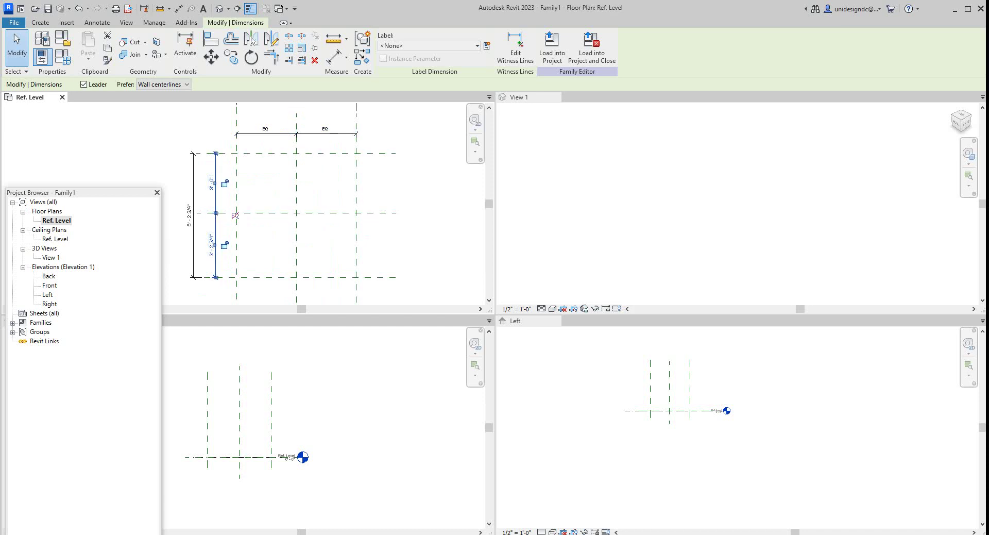
{"action": "left_click", "coordinate": [236, 215]}
{"action": "scroll", "coordinate": [237, 206], "scroll_direction": "down", "scroll_amount": 2}
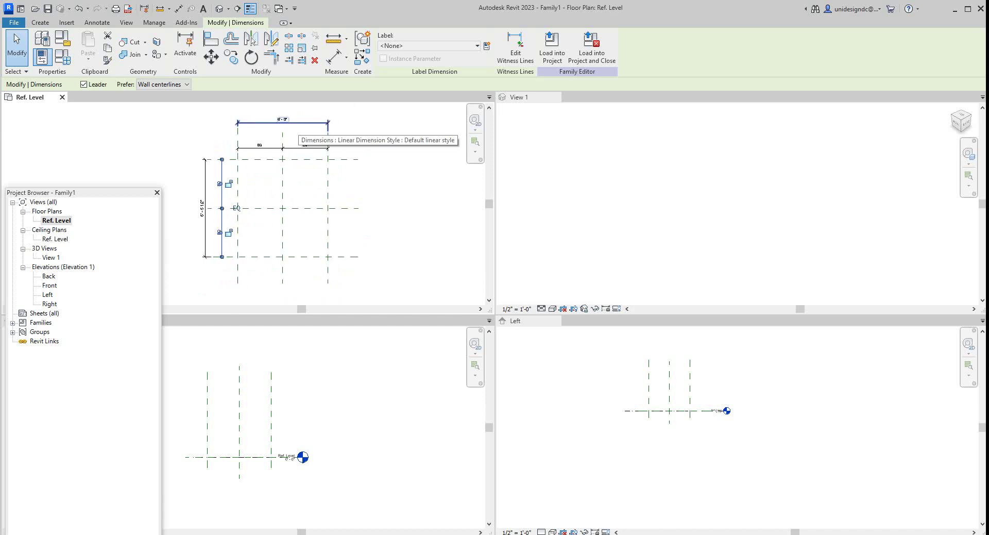
Draw a horizontal reference plane in the Front elevation, about 4'-0" above Ref. Level, across the three vertical planes
{"action": "scroll", "coordinate": [311, 206], "scroll_direction": "down", "scroll_amount": 3}
{"action": "scroll", "coordinate": [297, 381], "scroll_direction": "down", "scroll_amount": 2}
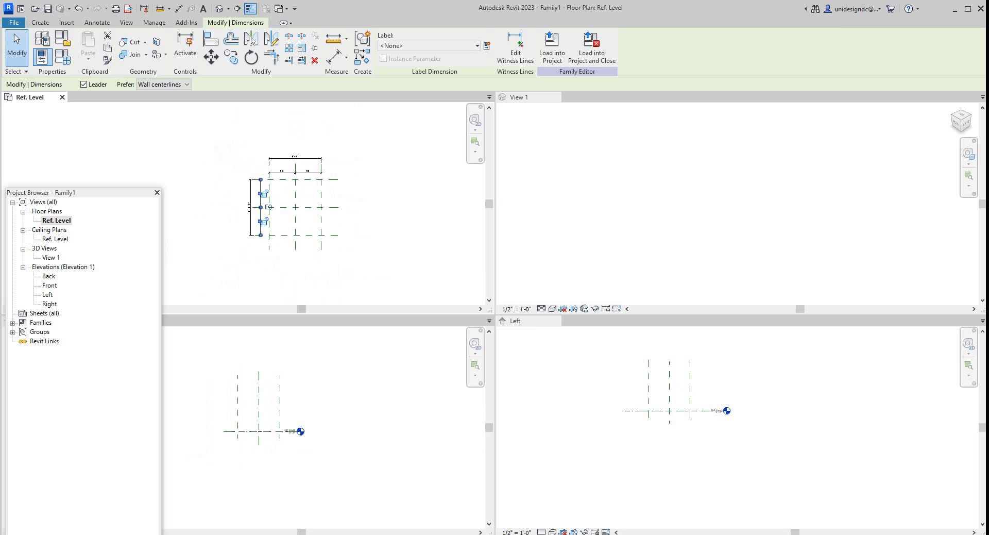
{"action": "left_click", "coordinate": [265, 416]}
{"action": "scroll", "coordinate": [265, 416], "scroll_direction": "up", "scroll_amount": 2}
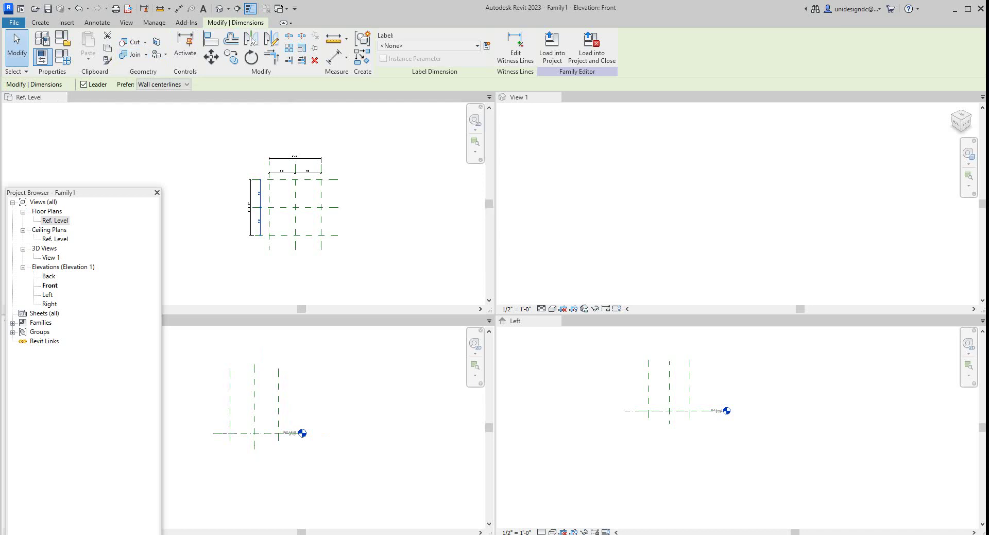
{"action": "left_click", "coordinate": [40, 23]}
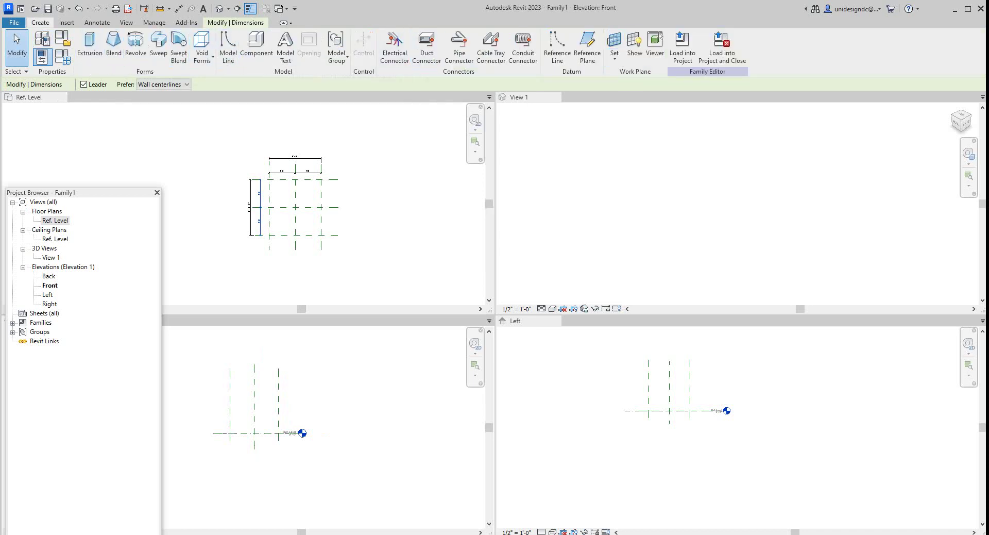
{"action": "left_click", "coordinate": [588, 44]}
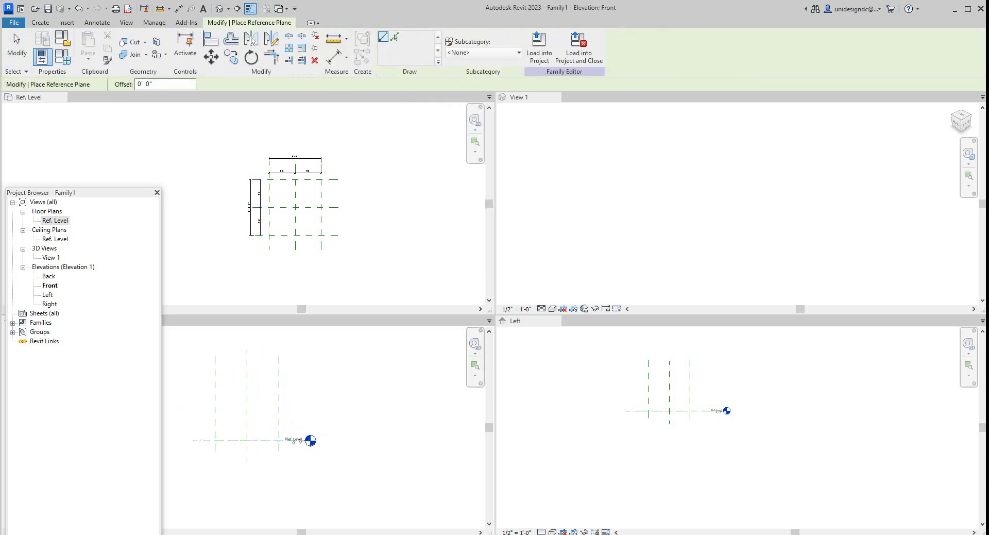
{"action": "left_click", "coordinate": [193, 398]}
{"action": "left_click", "coordinate": [305, 398]}
{"action": "right_click", "coordinate": [304, 398]}
{"action": "left_click", "coordinate": [331, 404]}
{"action": "scroll", "coordinate": [330, 398], "scroll_direction": "down", "scroll_amount": 1}
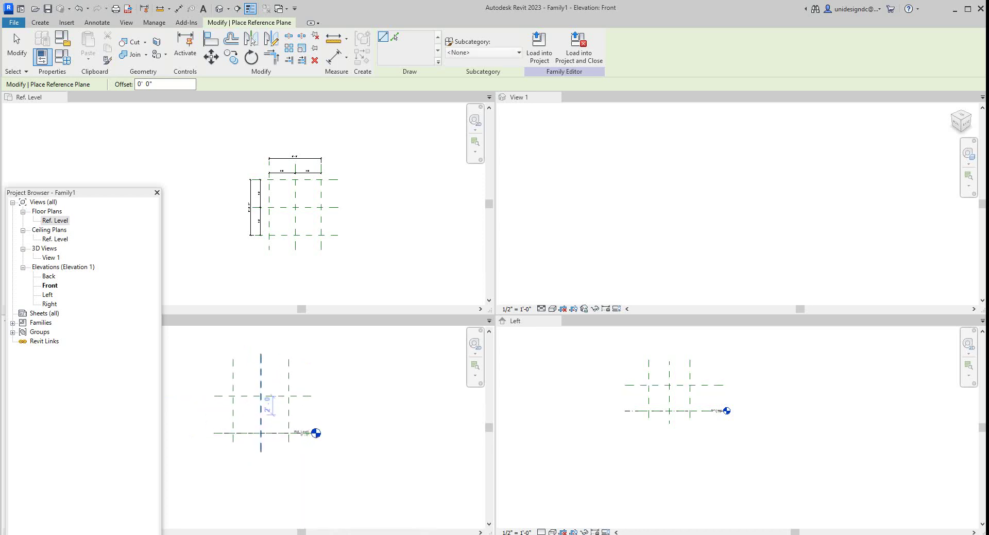
Place an aligned dimension between Ref. Level and the upper horizontal plane in the Front elevation, left of the vertical planes, and end the command
{"action": "scroll", "coordinate": [231, 418], "scroll_direction": "up", "scroll_amount": 2}
{"action": "scroll", "coordinate": [220, 411], "scroll_direction": "up", "scroll_amount": 1}
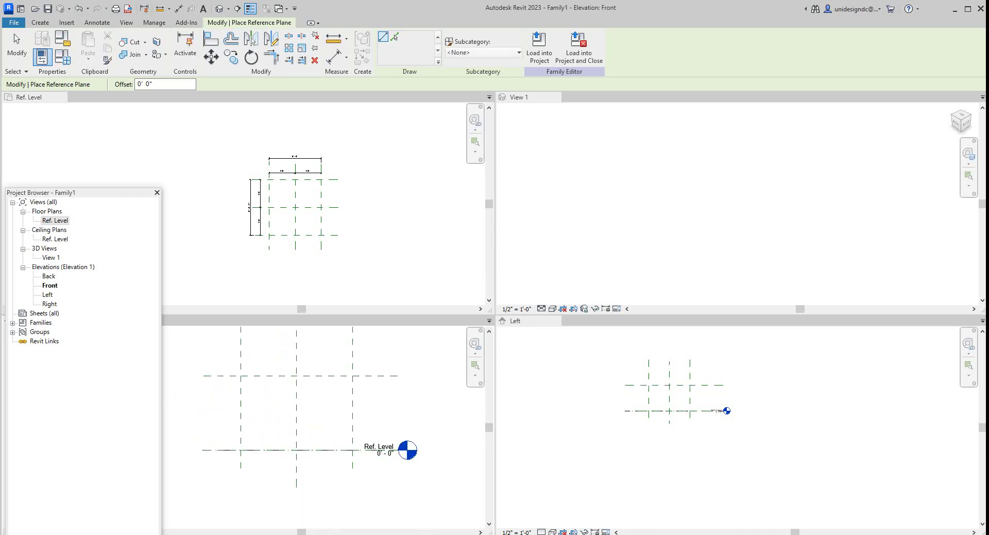
{"action": "left_click", "coordinate": [334, 56]}
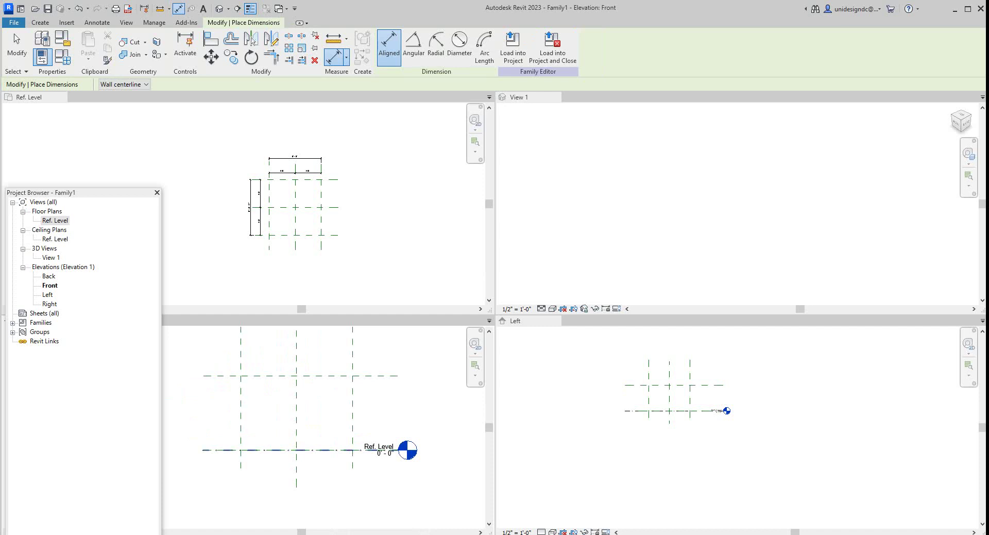
{"action": "left_click", "coordinate": [212, 450]}
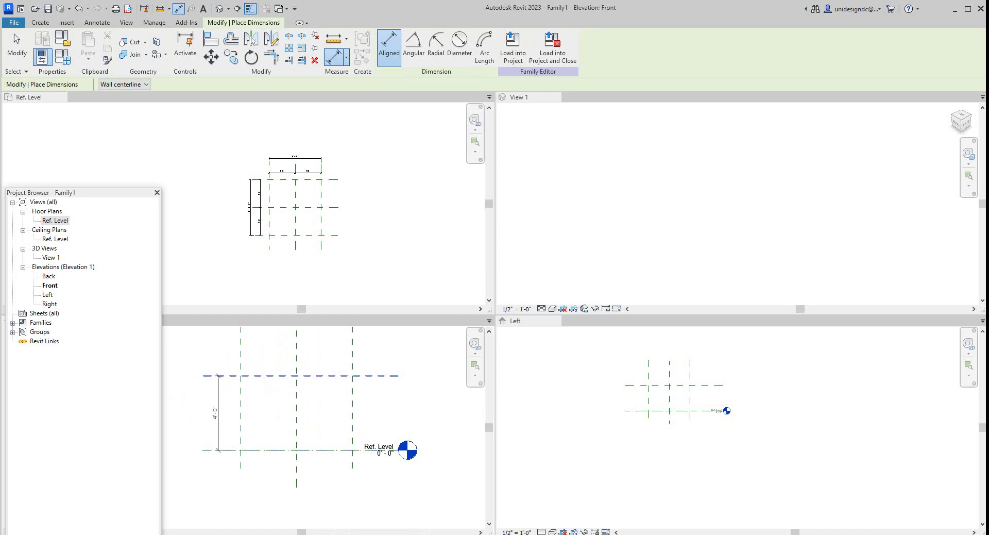
{"action": "left_click", "coordinate": [219, 376]}
{"action": "left_click", "coordinate": [210, 412]}
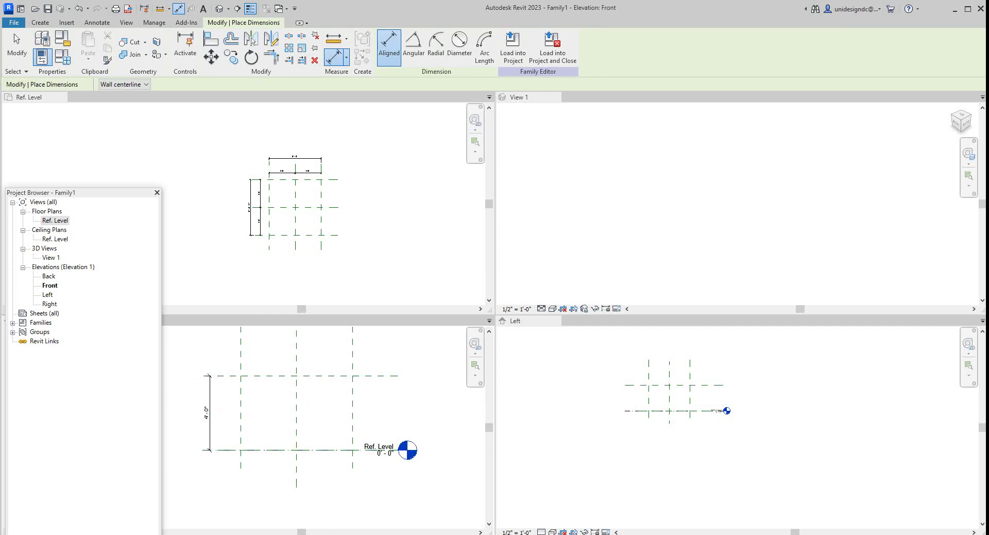
{"action": "right_click", "coordinate": [199, 359]}
{"action": "left_click", "coordinate": [221, 366]}
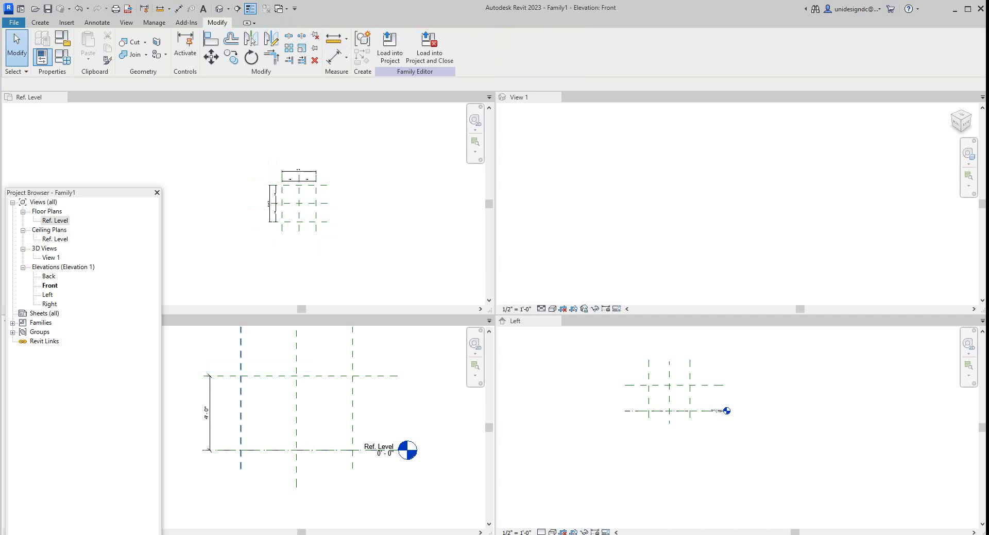
Move the Project Browser aside to uncover the dimensions in the Ref. Level plan
{"action": "scroll", "coordinate": [324, 371], "scroll_direction": "down", "scroll_amount": 3}
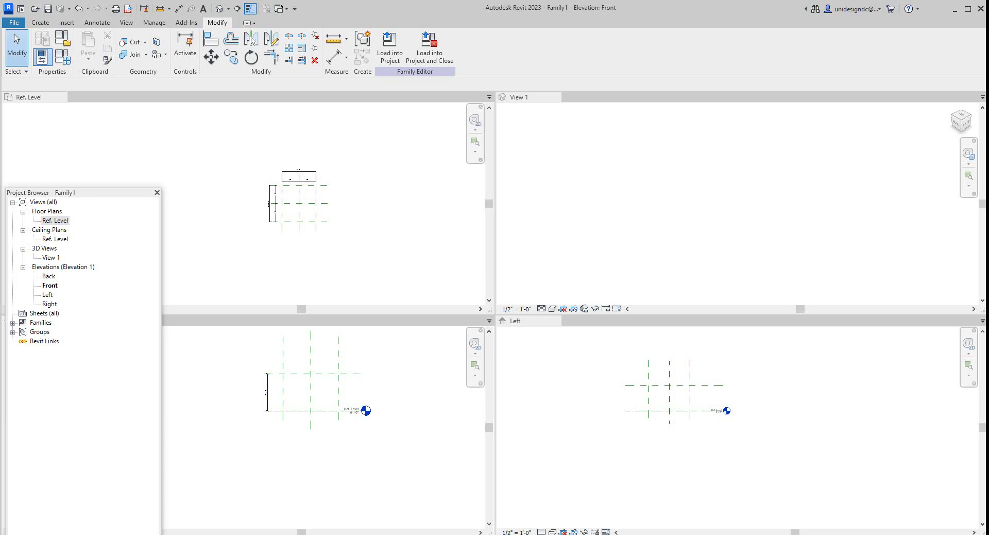
{"action": "left_click_drag", "start_coordinate": [93, 192], "coordinate": [108, 213]}
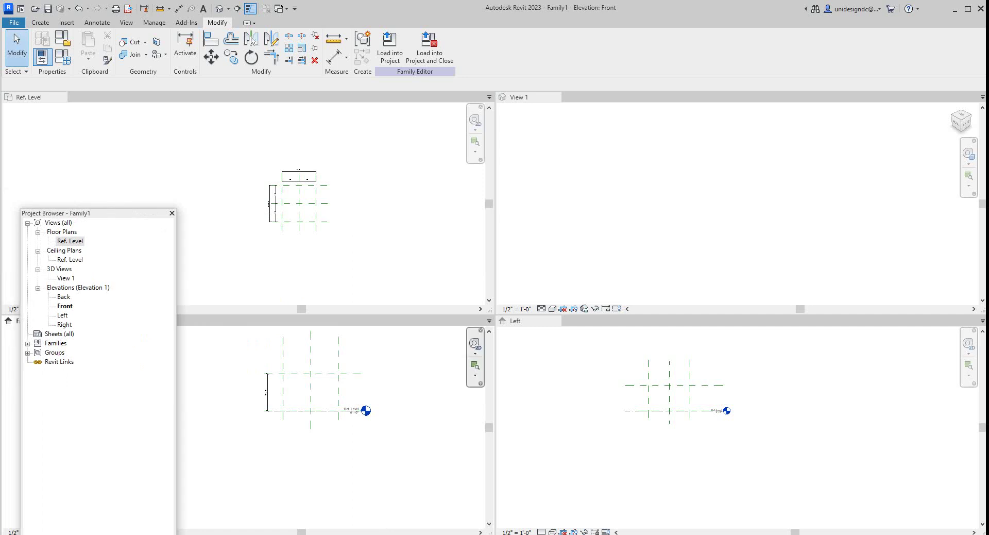
{"action": "key", "text": "ctrl+Tab"}
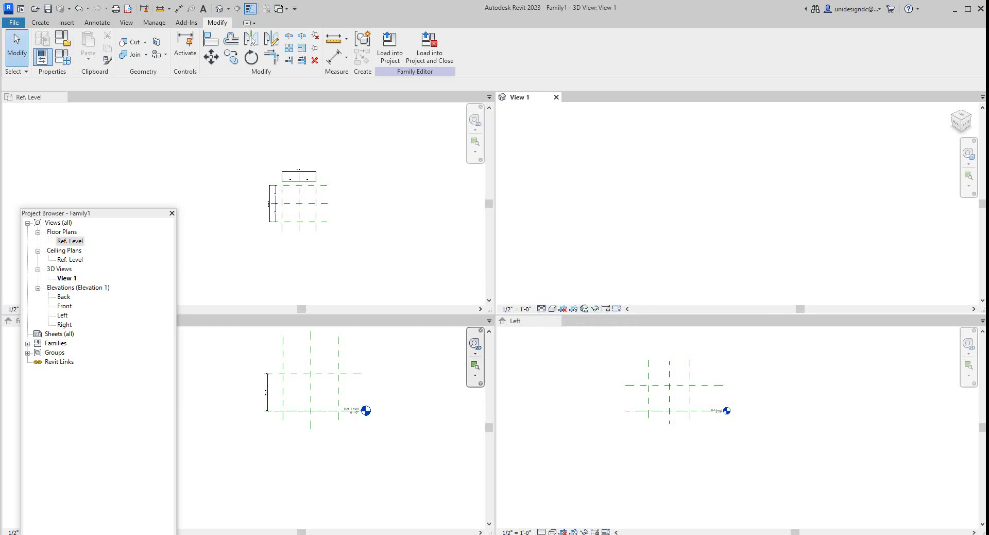
{"action": "scroll", "coordinate": [309, 215], "scroll_direction": "up", "scroll_amount": 1}
{"action": "scroll", "coordinate": [288, 195], "scroll_direction": "up", "scroll_amount": 2}
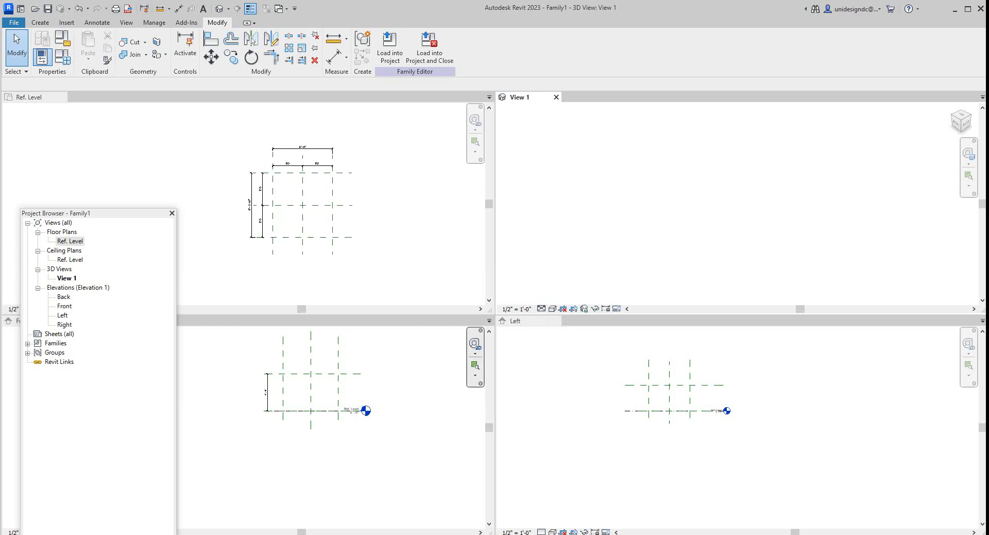
{"action": "scroll", "coordinate": [294, 170], "scroll_direction": "up", "scroll_amount": 2}
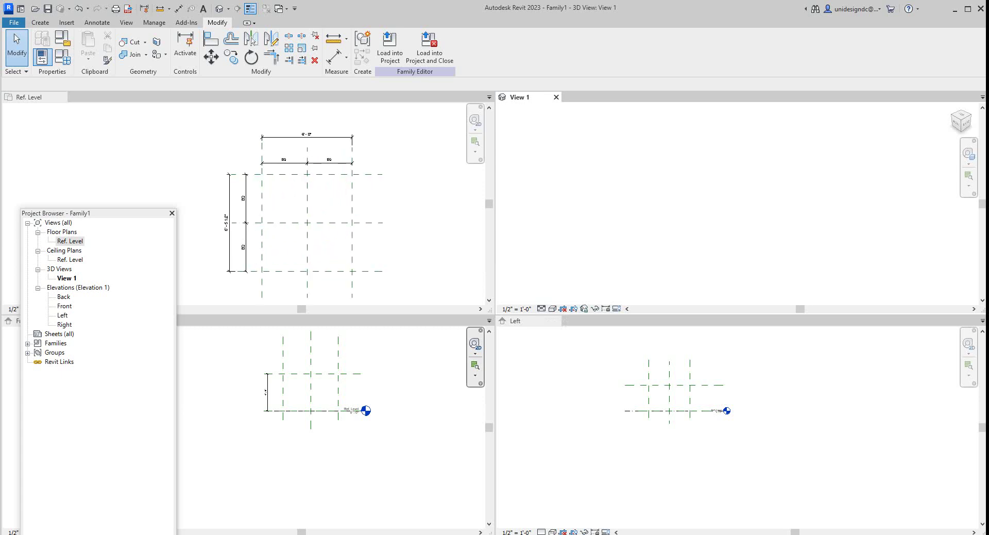
{"action": "scroll", "coordinate": [321, 133], "scroll_direction": "up", "scroll_amount": 3}
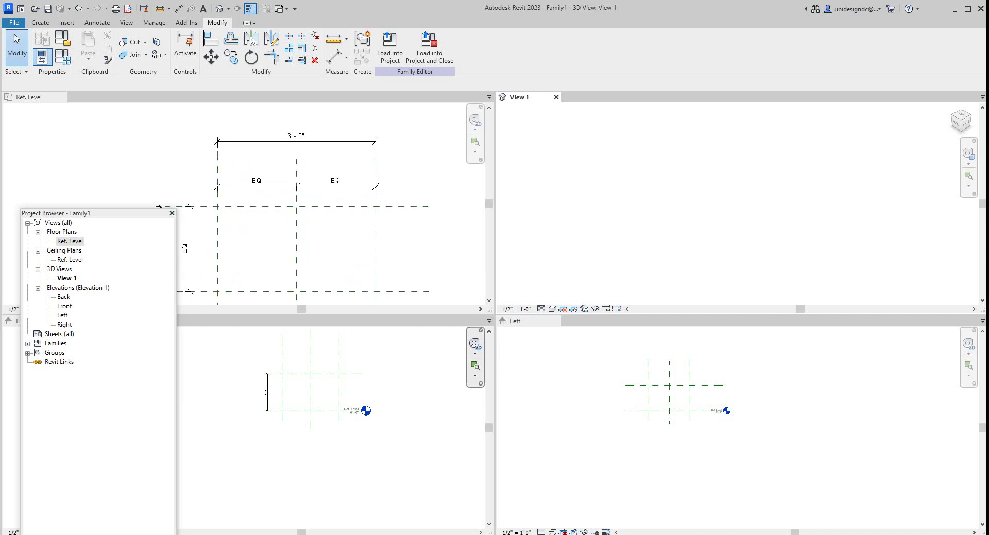
{"action": "left_click_drag", "start_coordinate": [111, 213], "coordinate": [65, 238]}
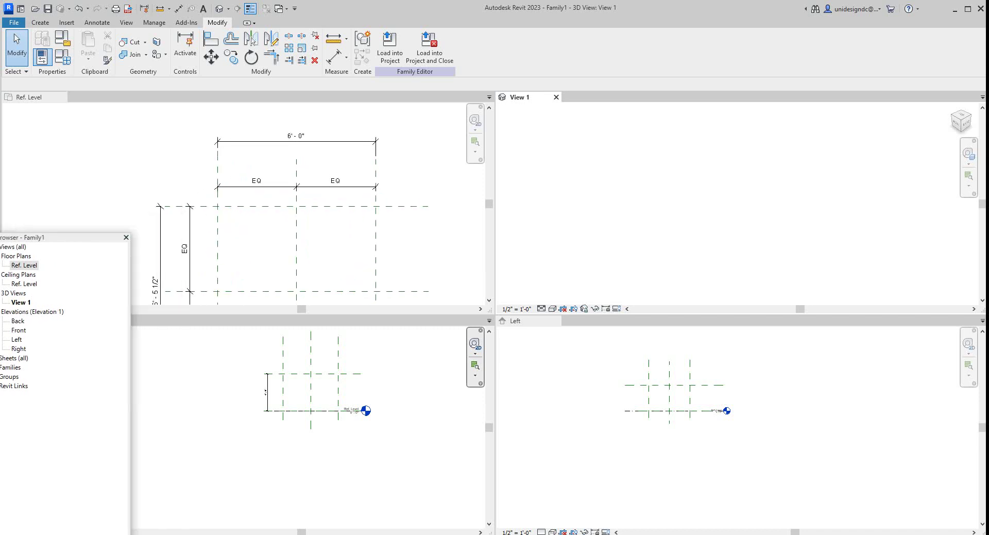
Label the overall dimension between the outer vertical reference planes in the Ref. Level plan with a new family parameter named Width
{"action": "left_click", "coordinate": [297, 140]}
{"action": "left_click", "coordinate": [296, 141]}
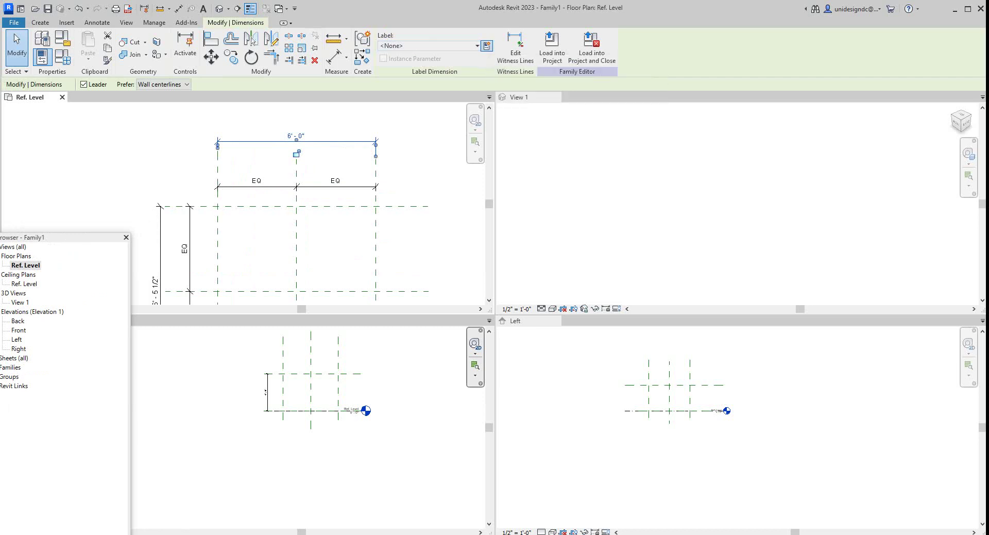
{"action": "left_click", "coordinate": [487, 46]}
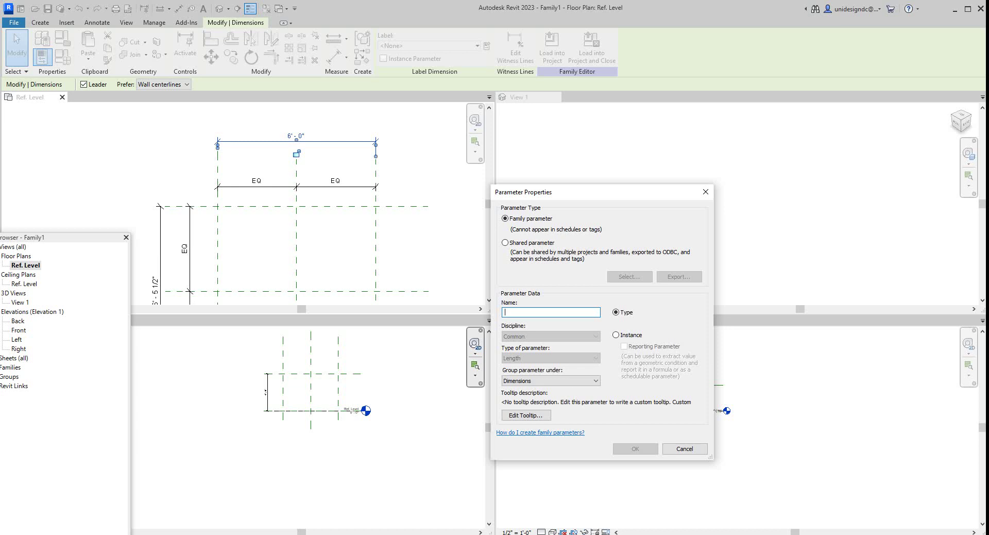
{"action": "type", "text": "W"}
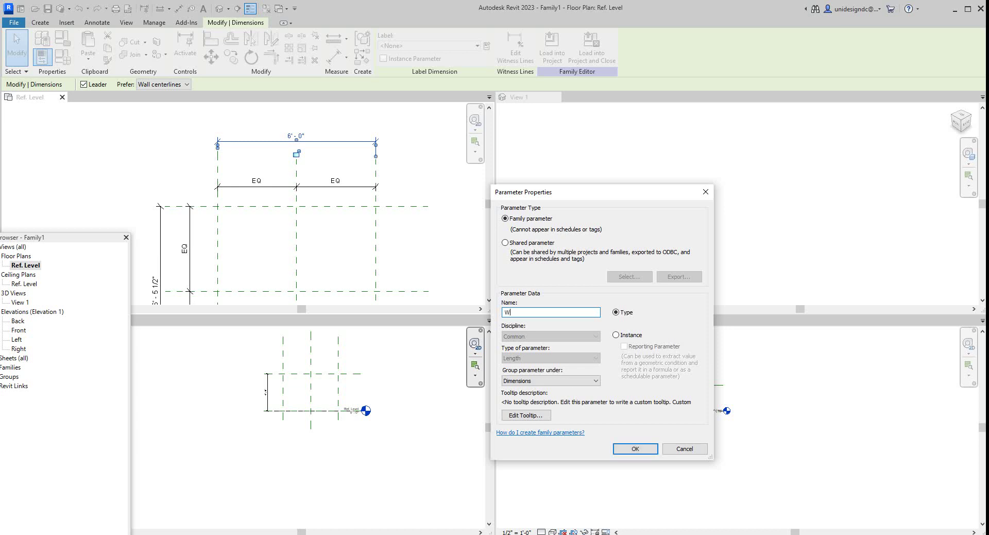
{"action": "type", "text": "idth"}
{"action": "key", "text": "Return"}
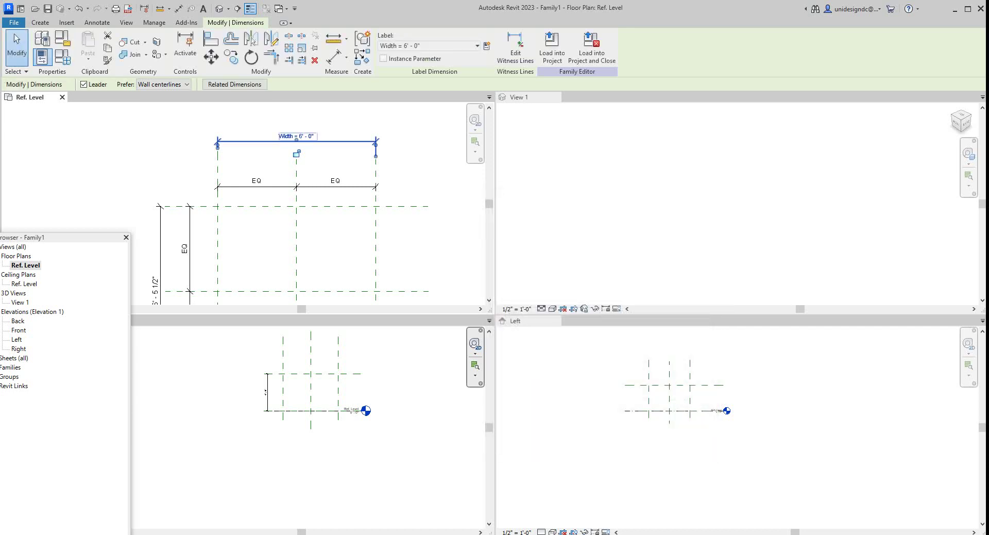
{"action": "scroll", "coordinate": [277, 135], "scroll_direction": "up", "scroll_amount": 3}
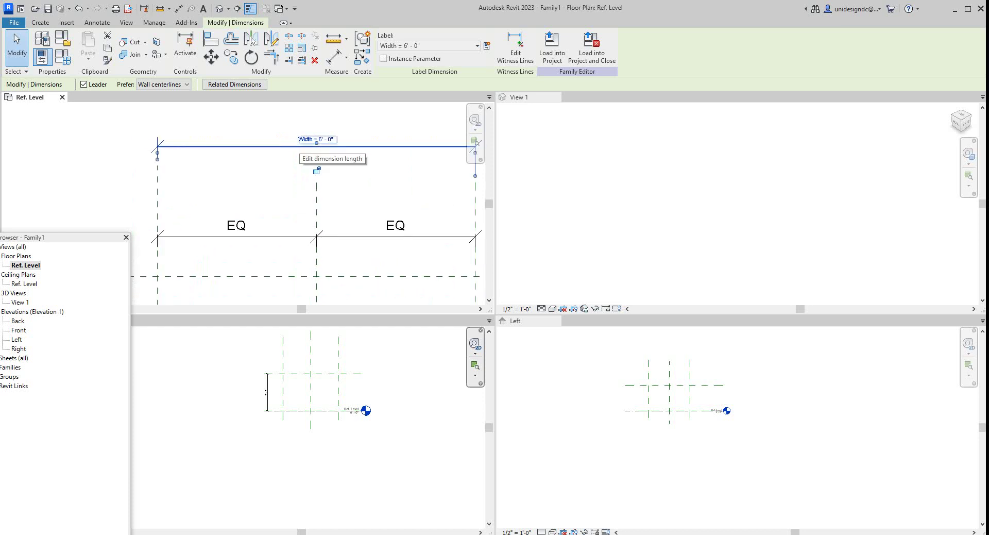
{"action": "scroll", "coordinate": [300, 147], "scroll_direction": "down", "scroll_amount": 6}
{"action": "scroll", "coordinate": [230, 221], "scroll_direction": "up", "scroll_amount": 3}
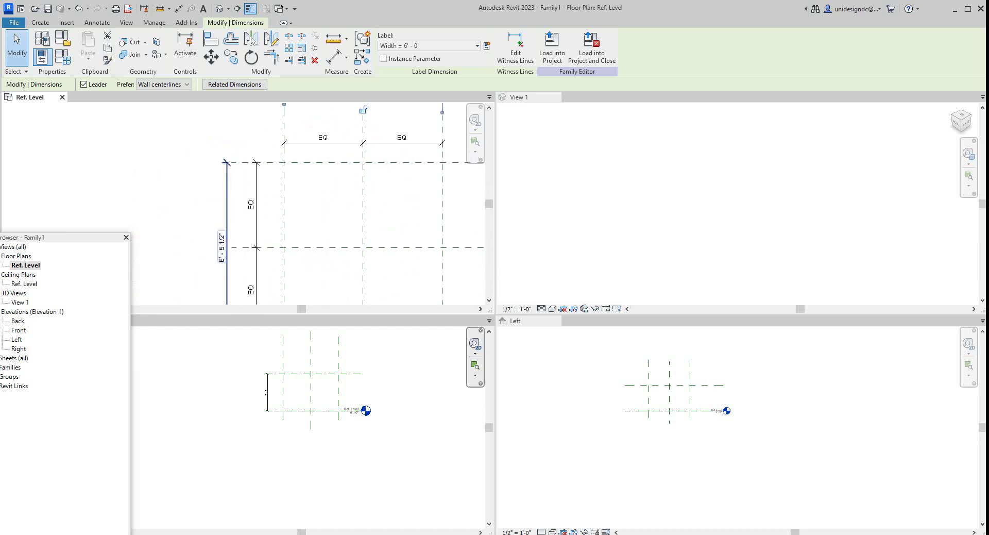
Label the overall dimension between the outer horizontal reference planes in the Ref. Level plan with a new family parameter named Length
{"action": "left_click", "coordinate": [227, 234]}
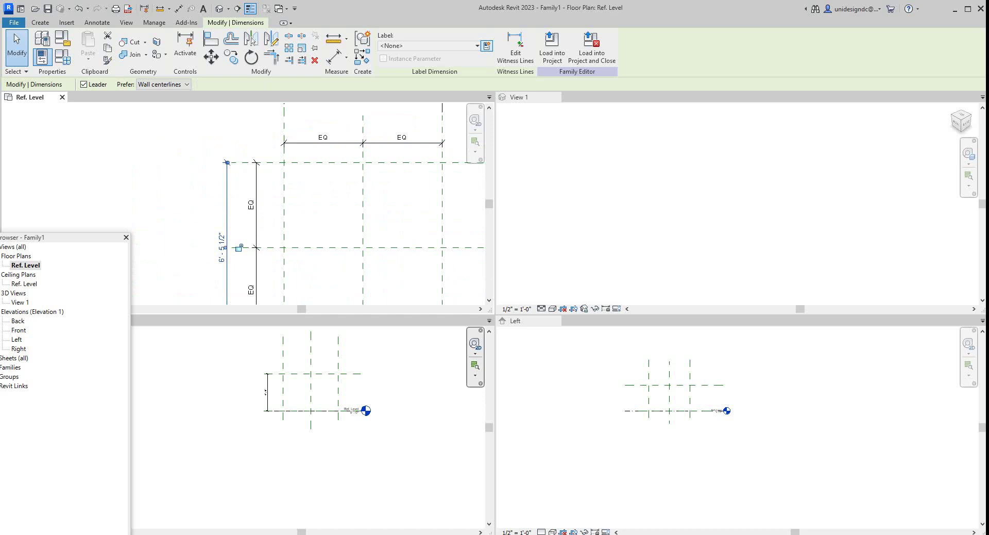
{"action": "left_click", "coordinate": [486, 46]}
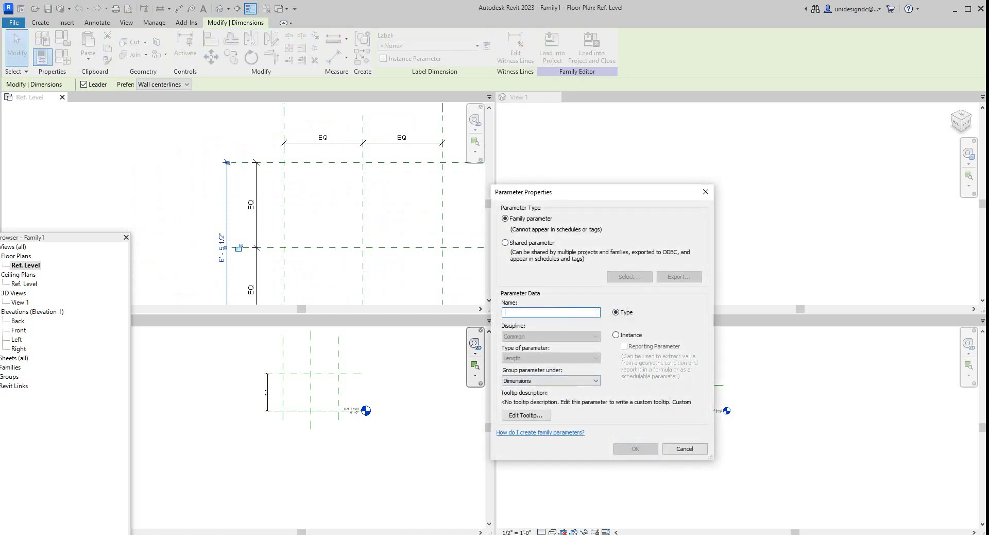
{"action": "type", "text": "Length"}
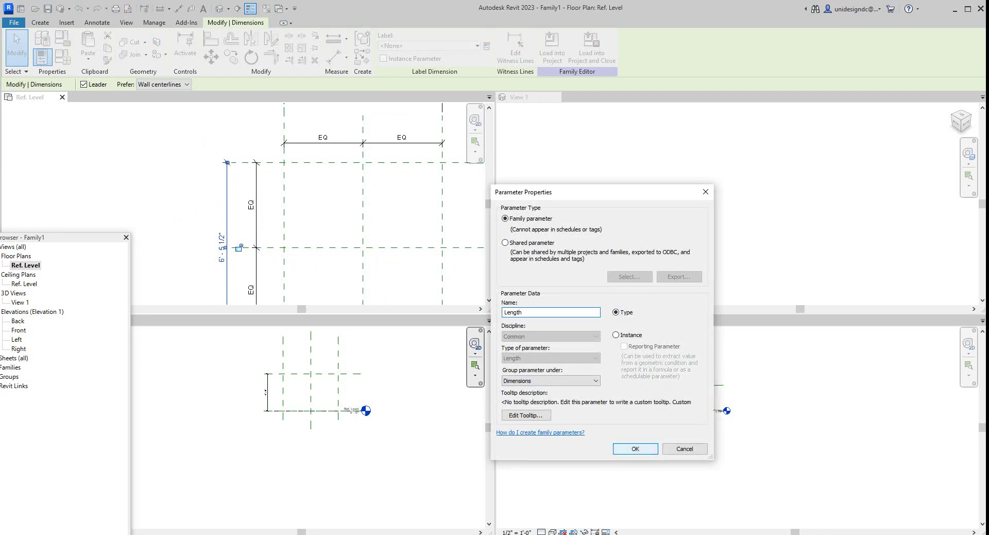
{"action": "key", "text": "Return"}
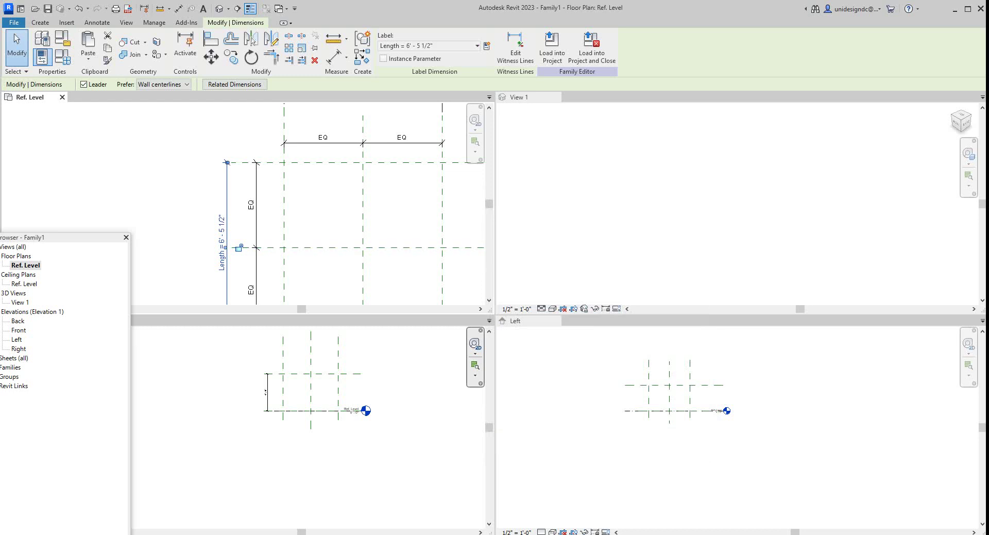
{"action": "scroll", "coordinate": [300, 220], "scroll_direction": "down", "scroll_amount": 2}
{"action": "scroll", "coordinate": [308, 235], "scroll_direction": "down", "scroll_amount": 1}
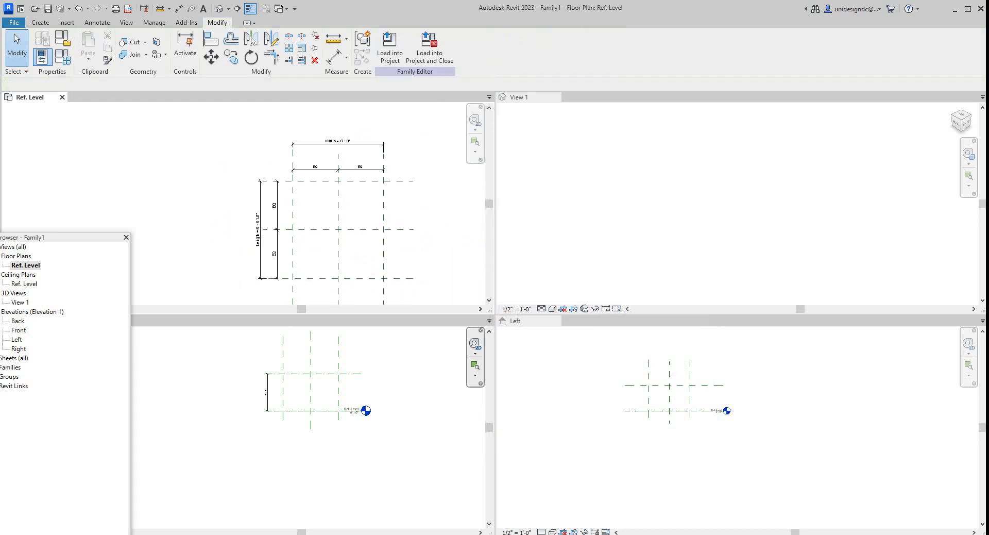
Label the vertical dimension above Ref. Level in the Front elevation with a new family parameter named Heigth
{"action": "scroll", "coordinate": [308, 235], "scroll_direction": "up", "scroll_amount": 3}
{"action": "scroll", "coordinate": [312, 233], "scroll_direction": "down", "scroll_amount": 3}
{"action": "scroll", "coordinate": [261, 375], "scroll_direction": "up", "scroll_amount": 5}
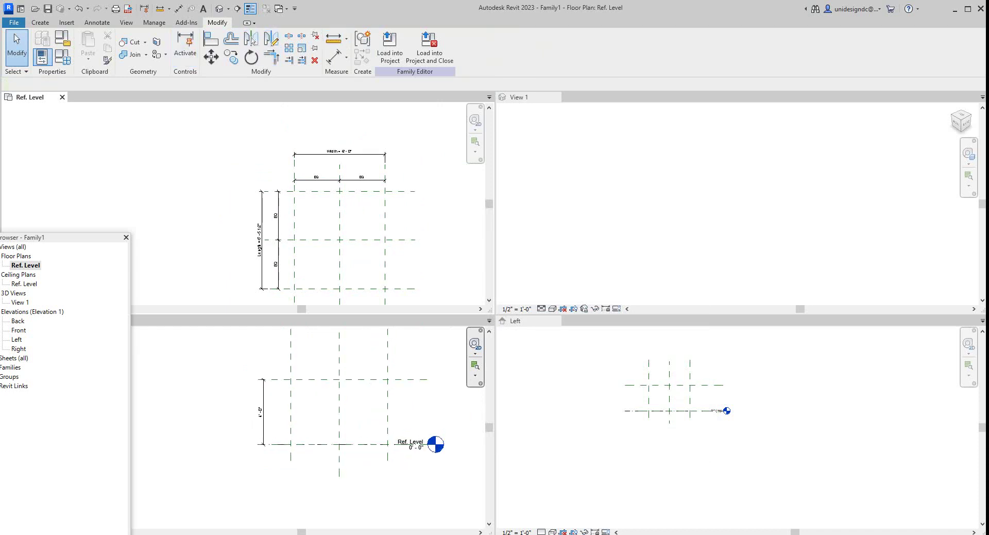
{"action": "left_click", "coordinate": [260, 411]}
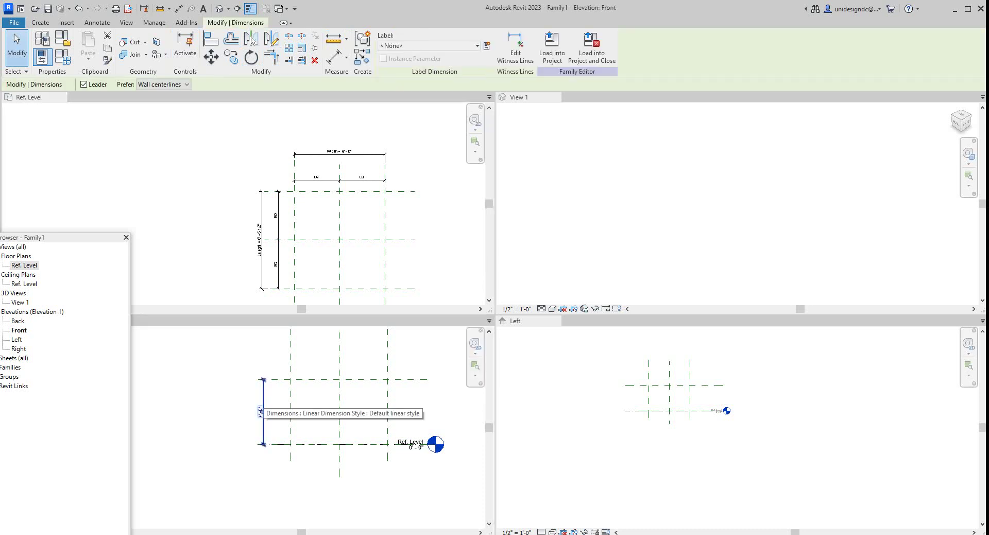
{"action": "left_click", "coordinate": [486, 45]}
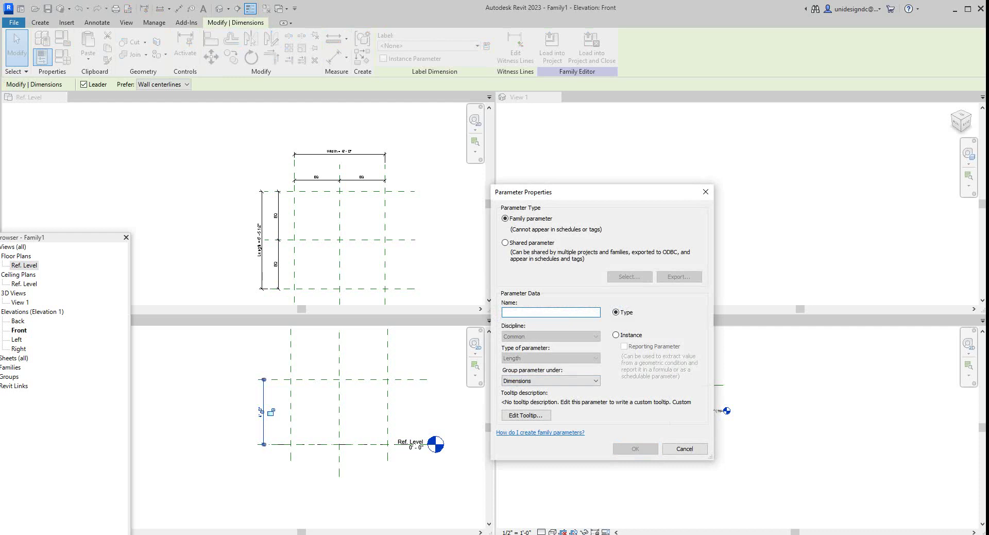
{"action": "type", "text": "Heig"}
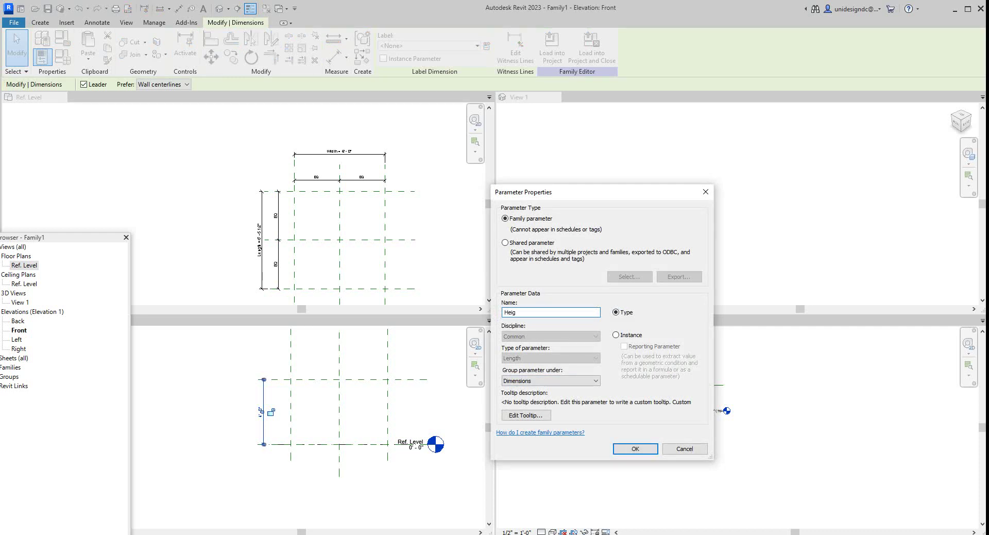
{"action": "type", "text": "th"}
{"action": "left_click", "coordinate": [635, 448]}
Examine the labelled dimensions and the reference planes in the Ref. Level plan and the Front and Left elevations
{"action": "left_click", "coordinate": [518, 97]}
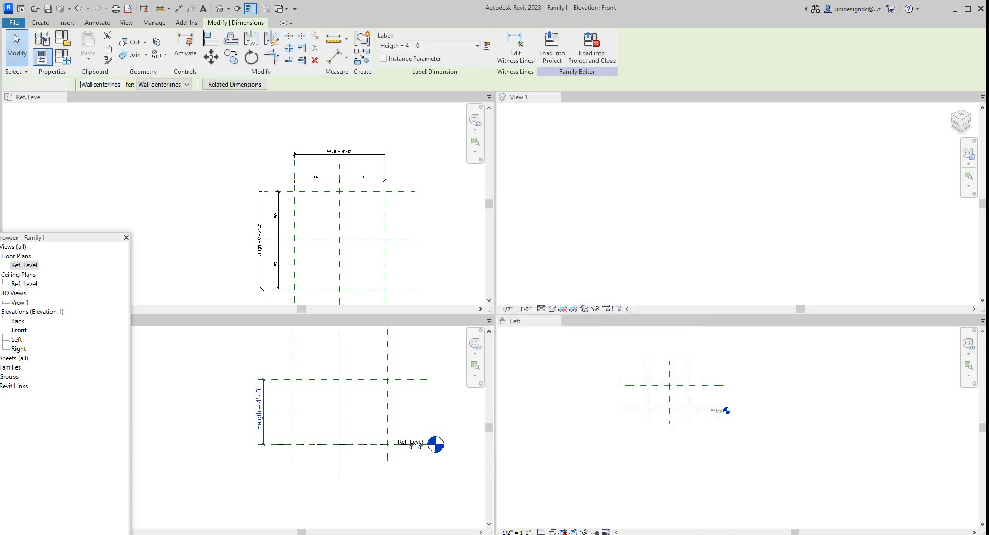
{"action": "scroll", "coordinate": [384, 123], "scroll_direction": "down", "scroll_amount": 1}
{"action": "scroll", "coordinate": [330, 170], "scroll_direction": "up", "scroll_amount": 3}
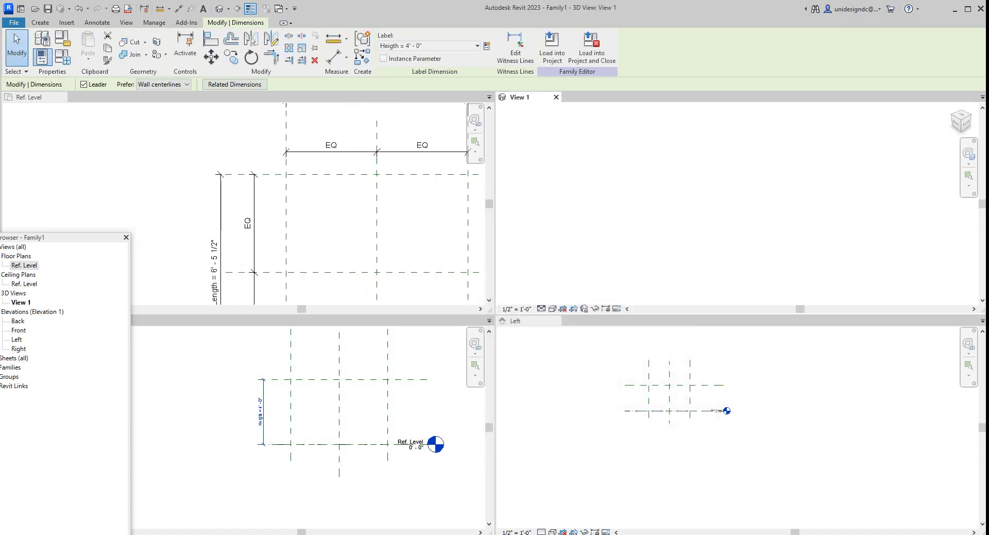
{"action": "scroll", "coordinate": [318, 203], "scroll_direction": "down", "scroll_amount": 3}
{"action": "scroll", "coordinate": [349, 376], "scroll_direction": "down", "scroll_amount": 2}
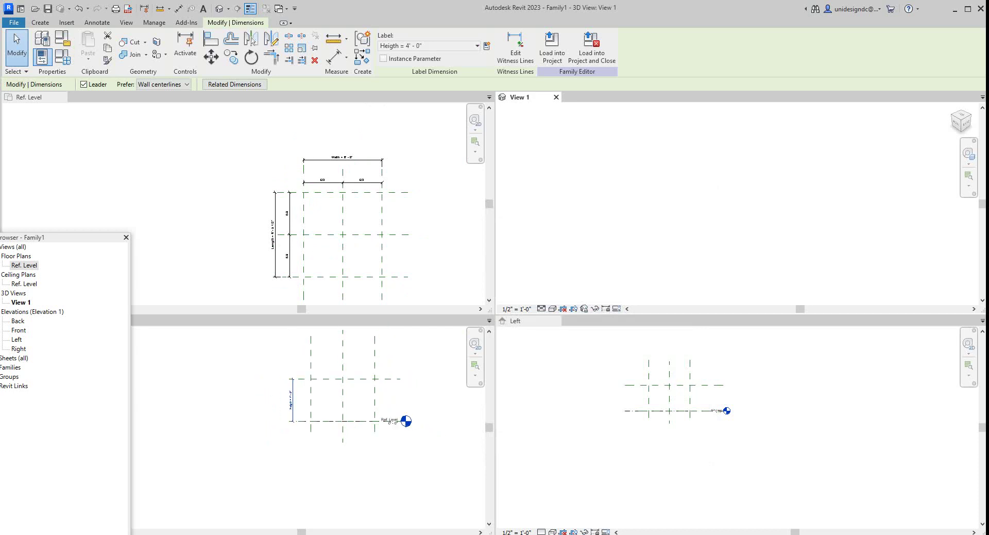
{"action": "left_click", "coordinate": [676, 407]}
{"action": "scroll", "coordinate": [675, 406], "scroll_direction": "up", "scroll_amount": 2}
{"action": "scroll", "coordinate": [675, 407], "scroll_direction": "down", "scroll_amount": 1}
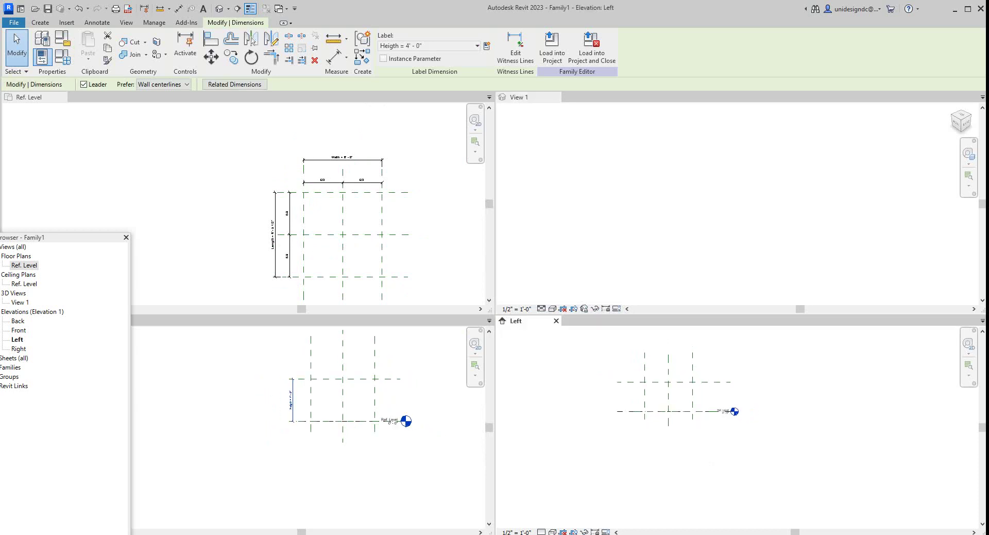
{"action": "scroll", "coordinate": [320, 163], "scroll_direction": "up", "scroll_amount": 2}
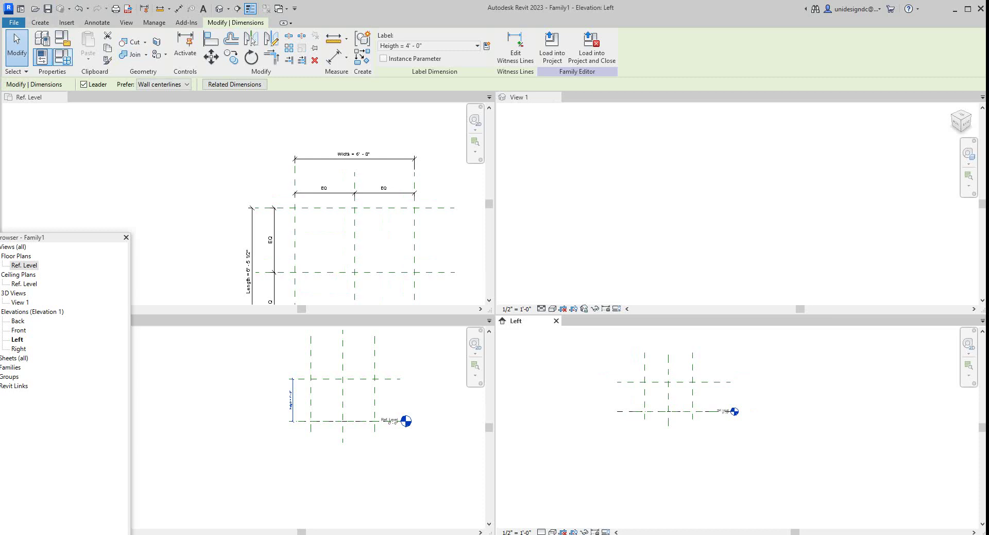
Set the Width parameter to 8' 0" in the Family Types and apply it
{"action": "left_click", "coordinate": [43, 57]}
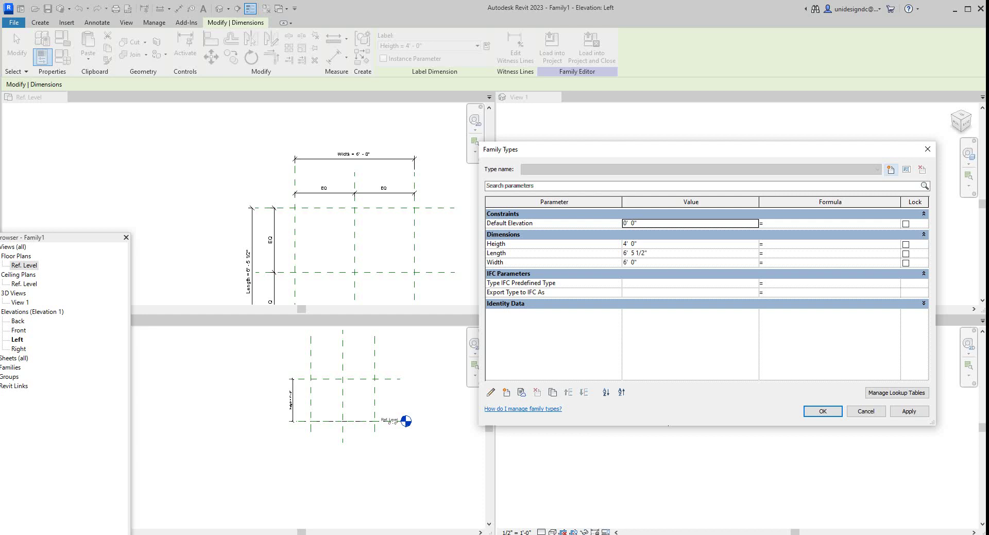
{"action": "left_click", "coordinate": [626, 261]}
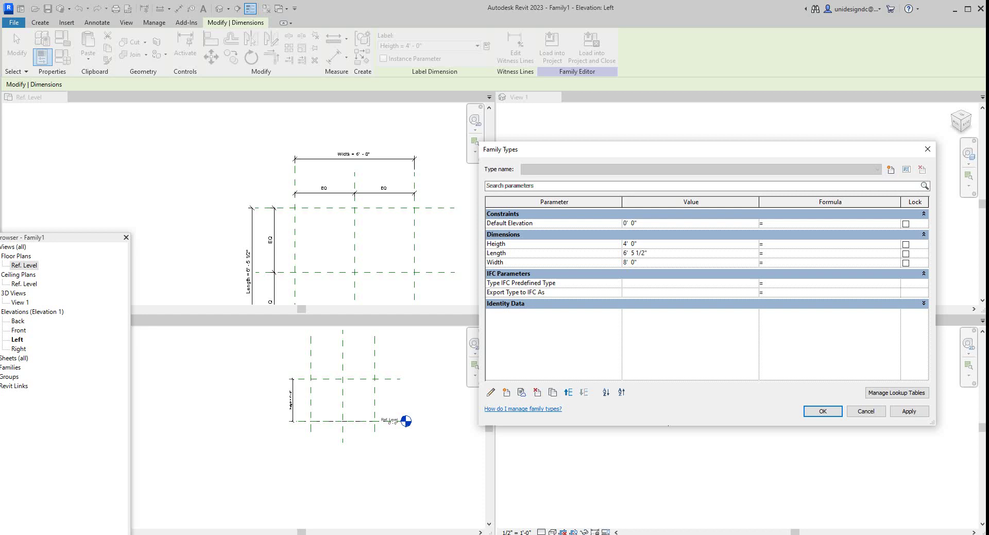
{"action": "left_click", "coordinate": [909, 411]}
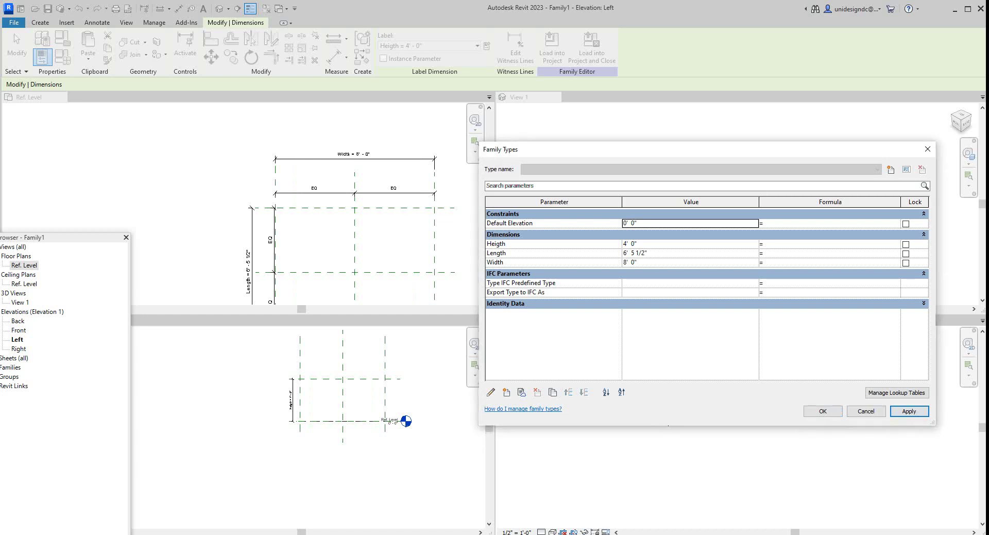
Set the Length parameter to 8' 0", apply it and close the Family Types
{"action": "left_click", "coordinate": [628, 244]}
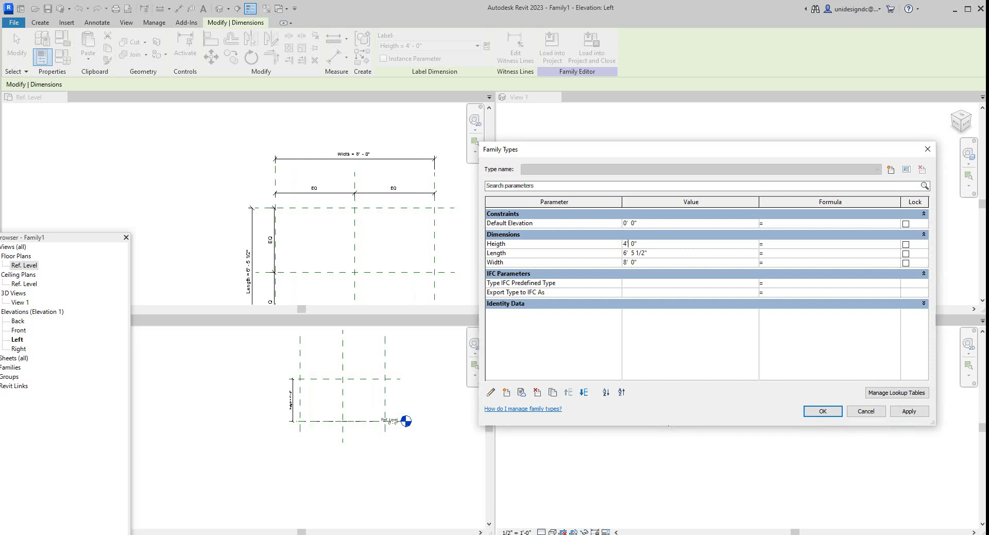
{"action": "left_click", "coordinate": [627, 252]}
{"action": "left_click_drag", "start_coordinate": [627, 253], "coordinate": [623, 253]}
{"action": "type", "text": "8"}
{"action": "left_click", "coordinate": [909, 411]}
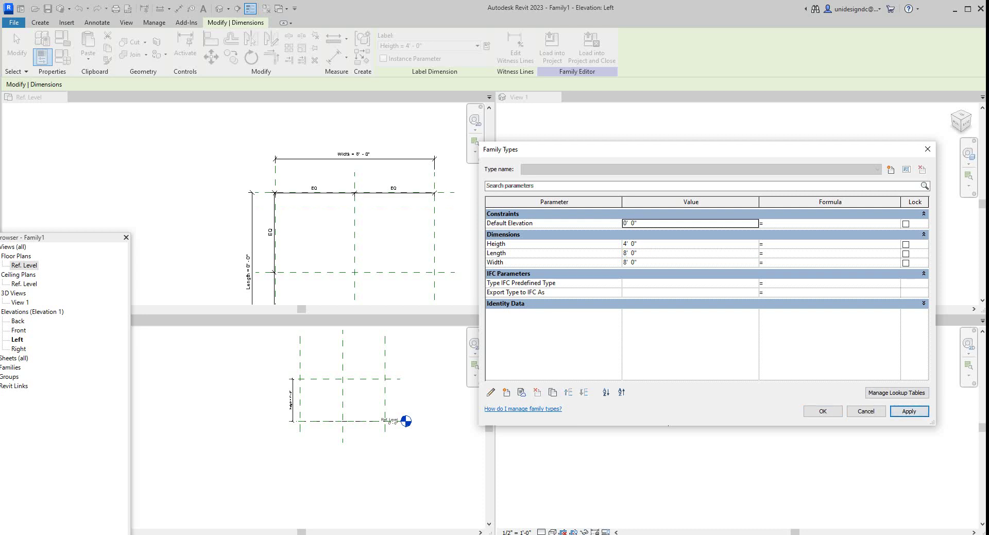
{"action": "left_click", "coordinate": [823, 411]}
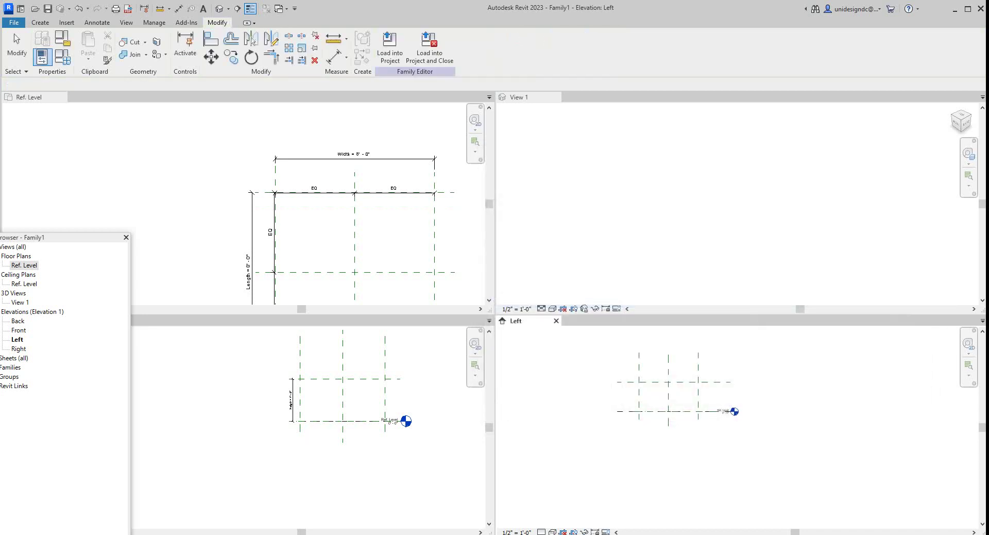
Move the Length dimension and the vertical EQ dimension further left of the reference planes in the Ref. Level plan
{"action": "scroll", "coordinate": [380, 237], "scroll_direction": "down", "scroll_amount": 2}
{"action": "scroll", "coordinate": [369, 335], "scroll_direction": "down", "scroll_amount": 1}
{"action": "scroll", "coordinate": [341, 273], "scroll_direction": "up", "scroll_amount": 5}
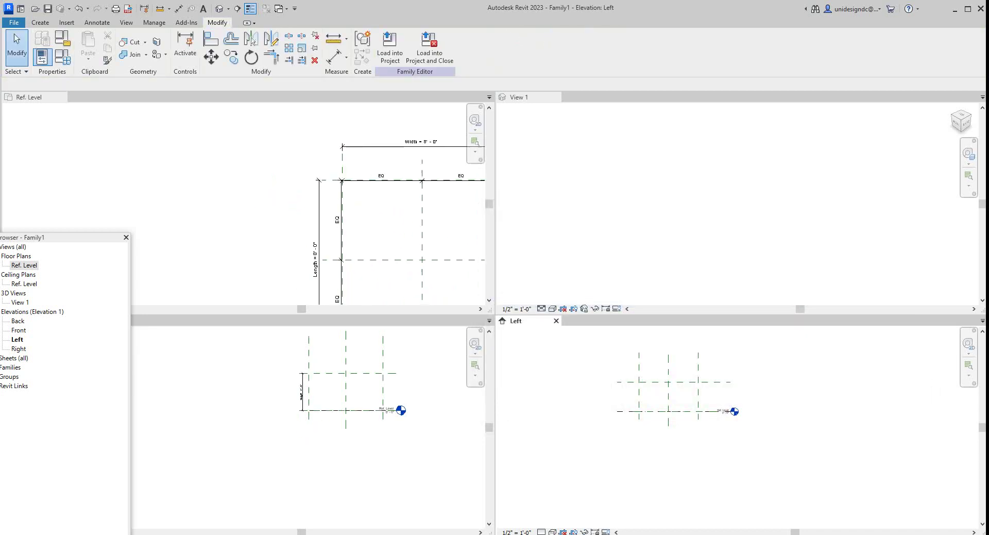
{"action": "scroll", "coordinate": [326, 234], "scroll_direction": "down", "scroll_amount": 3}
{"action": "scroll", "coordinate": [269, 205], "scroll_direction": "down", "scroll_amount": 2}
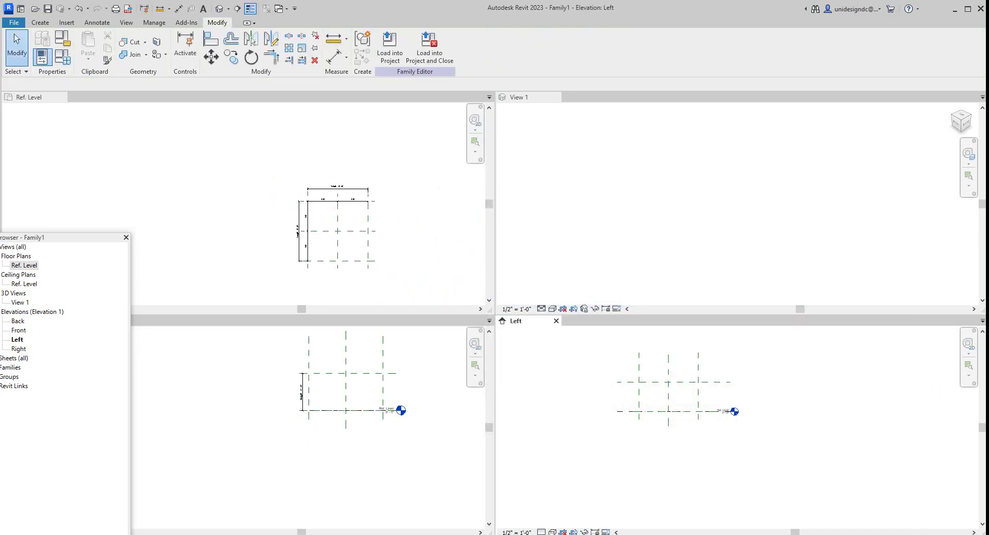
{"action": "left_click", "coordinate": [269, 204]}
{"action": "left_click", "coordinate": [298, 230]}
{"action": "left_click_drag", "start_coordinate": [298, 230], "coordinate": [259, 228]}
{"action": "scroll", "coordinate": [301, 228], "scroll_direction": "up", "scroll_amount": 4}
{"action": "left_click", "coordinate": [315, 228]}
{"action": "key", "text": "Escape"}
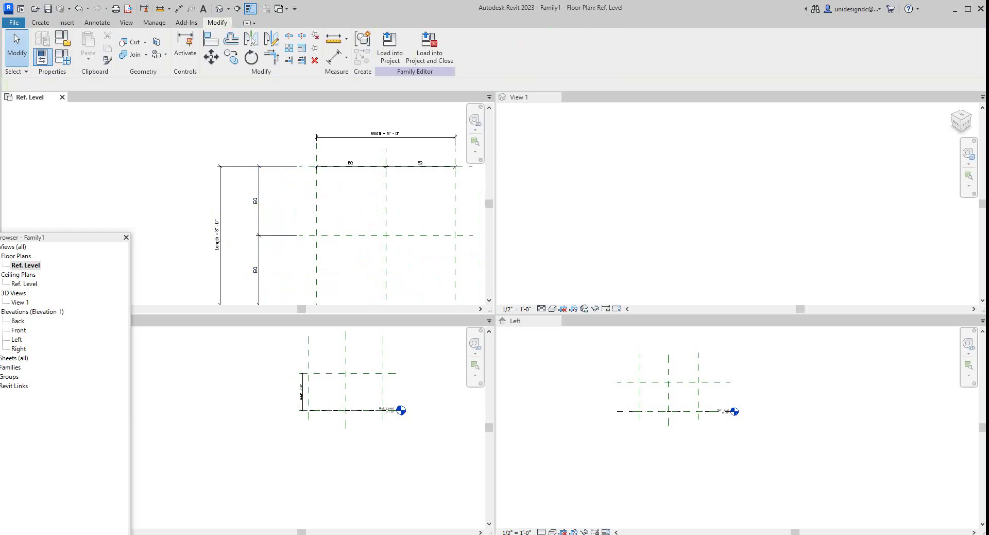
Move the Width dimension and the horizontal EQ dimension further above the reference planes in the Ref. Level plan
{"action": "scroll", "coordinate": [312, 248], "scroll_direction": "down", "scroll_amount": 2}
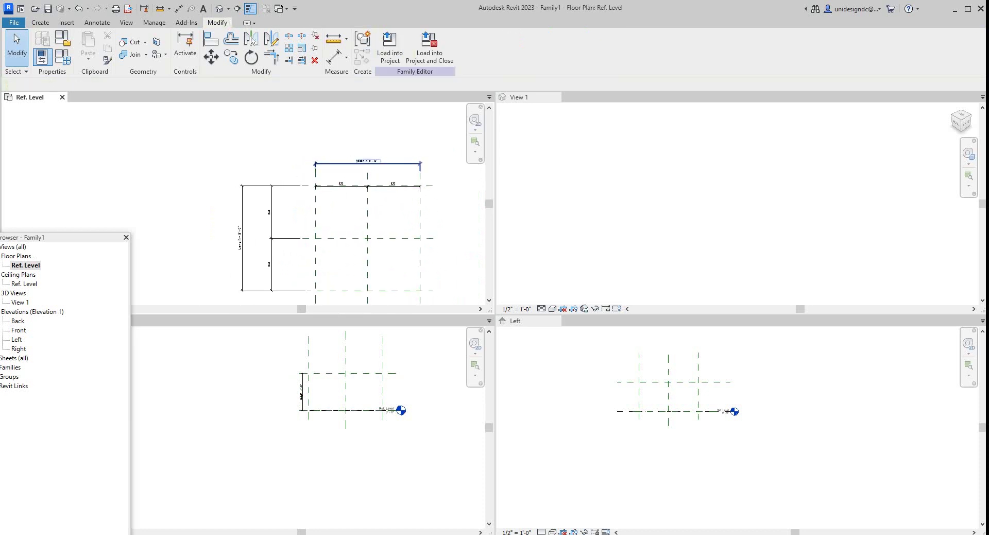
{"action": "left_click_drag", "start_coordinate": [394, 164], "coordinate": [394, 129]}
{"action": "scroll", "coordinate": [394, 175], "scroll_direction": "up", "scroll_amount": 3}
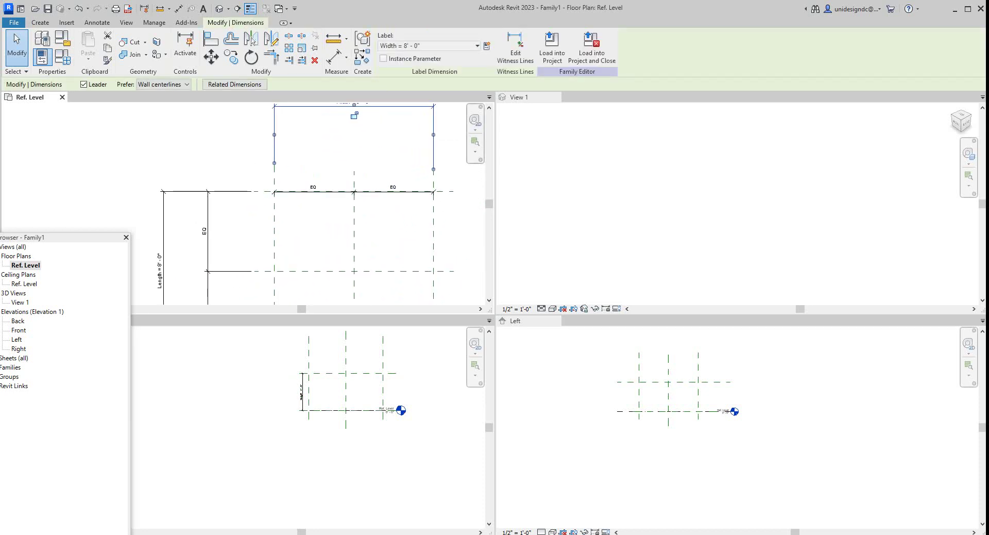
{"action": "left_click_drag", "start_coordinate": [394, 192], "coordinate": [393, 135]}
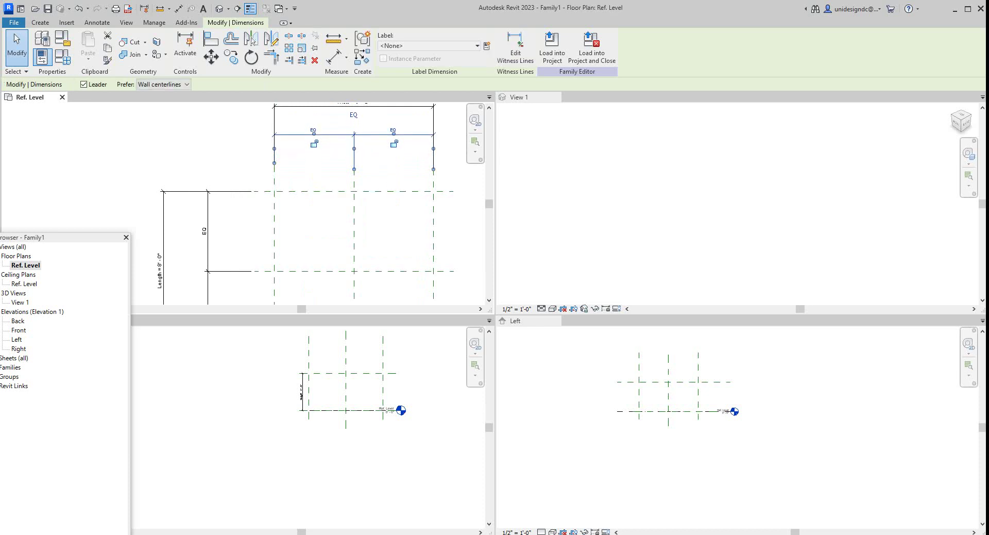
{"action": "key", "text": "Escape"}
Set the Heigth parameter to 8' 0" in the Family Types, apply it and close the dialog
{"action": "scroll", "coordinate": [328, 400], "scroll_direction": "down", "scroll_amount": 2}
{"action": "scroll", "coordinate": [316, 397], "scroll_direction": "up", "scroll_amount": 6}
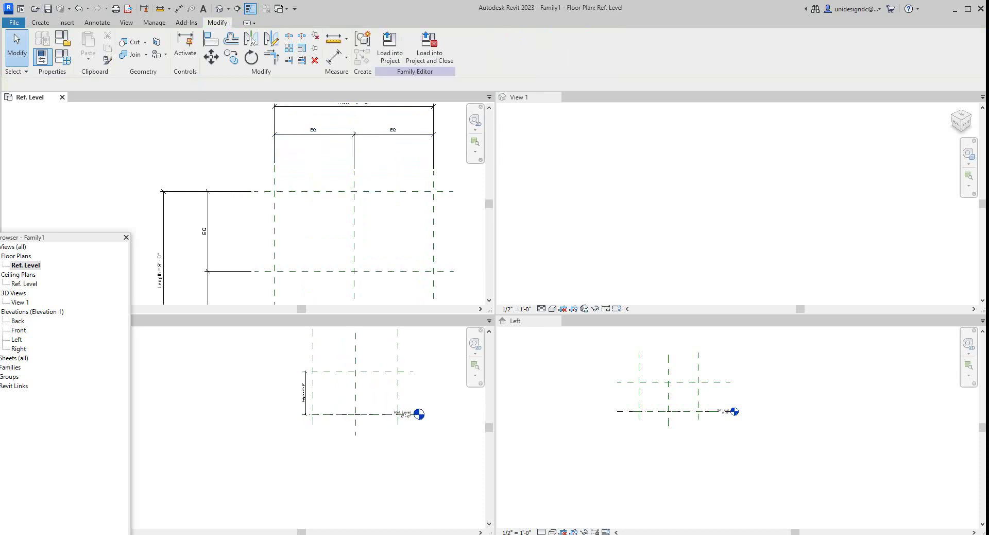
{"action": "scroll", "coordinate": [306, 385], "scroll_direction": "down", "scroll_amount": 3}
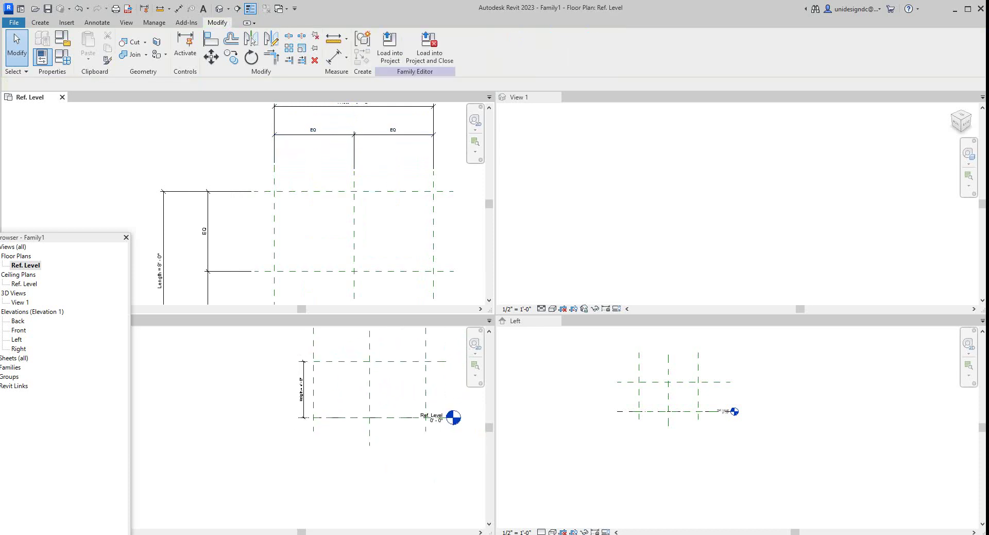
{"action": "left_click", "coordinate": [42, 56]}
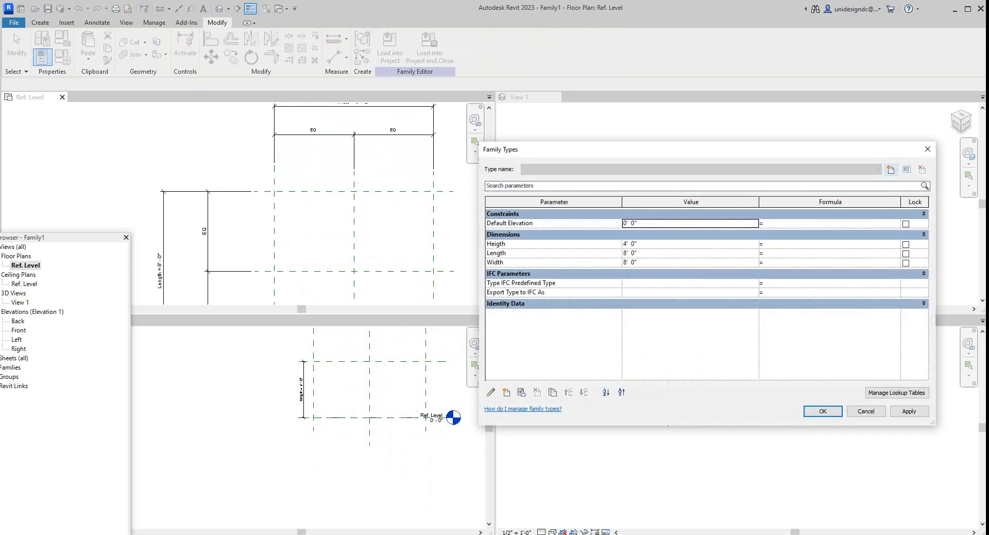
{"action": "left_click", "coordinate": [690, 244]}
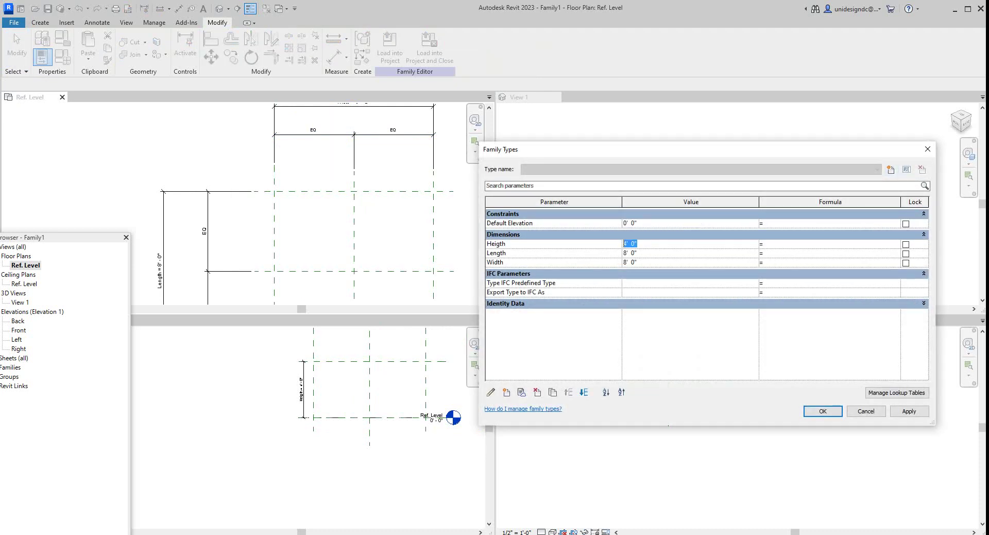
{"action": "type", "text": "8"}
{"action": "left_click", "coordinate": [909, 410]}
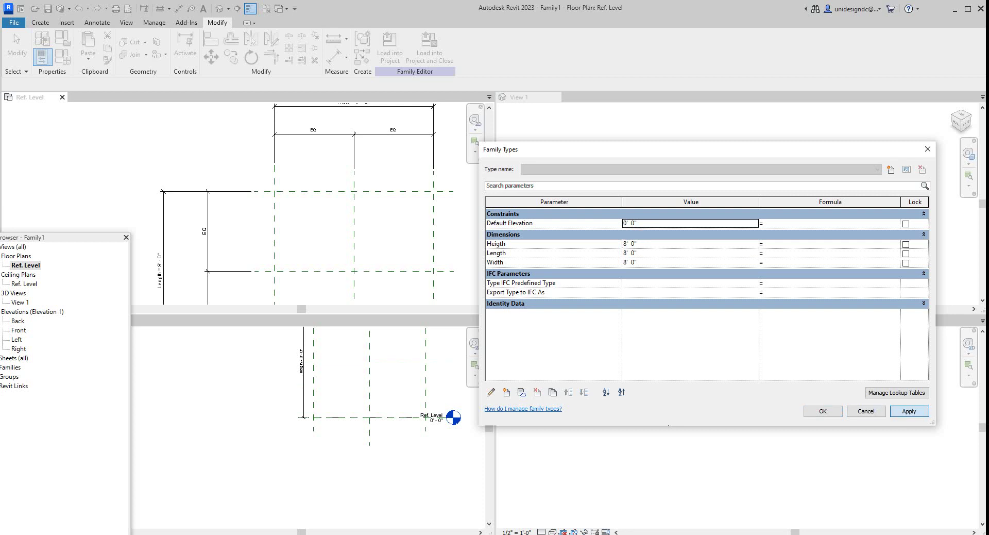
{"action": "left_click", "coordinate": [821, 411]}
{"action": "scroll", "coordinate": [423, 340], "scroll_direction": "down", "scroll_amount": 4}
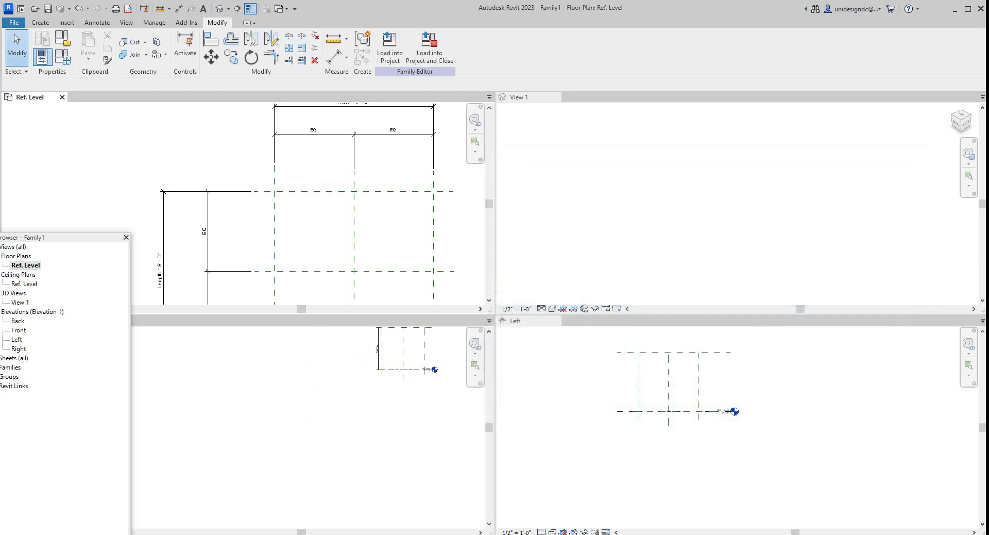
{"action": "scroll", "coordinate": [394, 184], "scroll_direction": "down", "scroll_amount": 2}
{"action": "scroll", "coordinate": [611, 360], "scroll_direction": "down", "scroll_amount": 1}
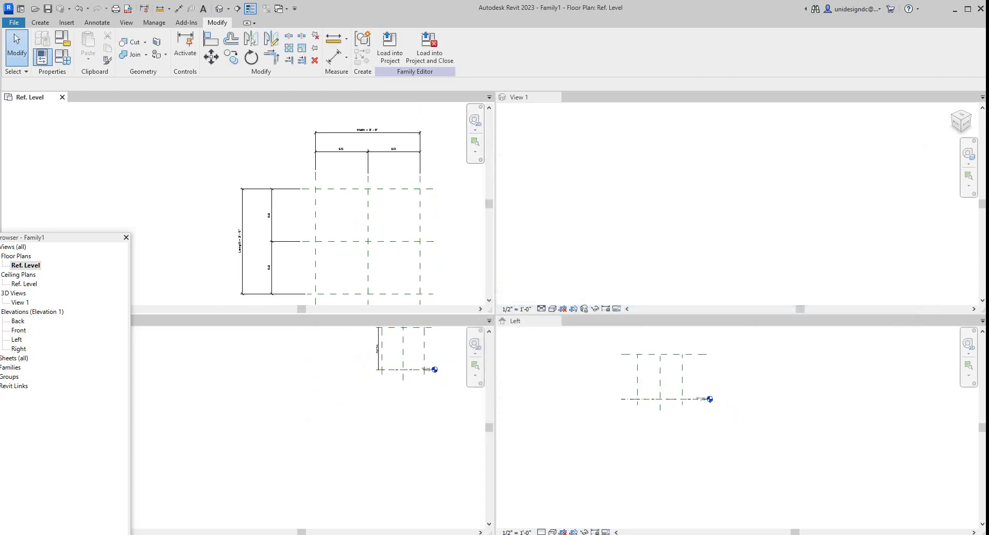
{"action": "scroll", "coordinate": [650, 363], "scroll_direction": "up", "scroll_amount": 2}
{"action": "scroll", "coordinate": [328, 174], "scroll_direction": "down", "scroll_amount": 3}
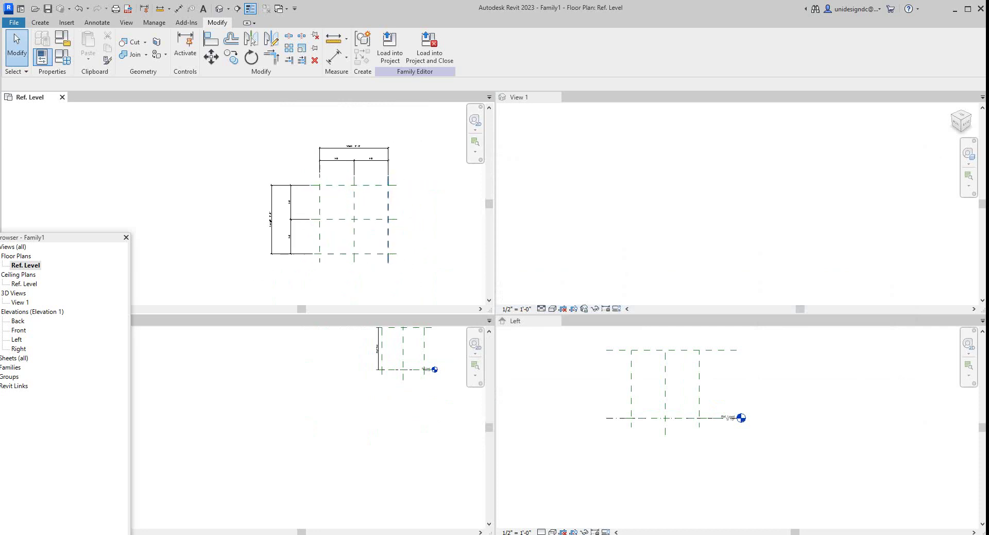
{"action": "scroll", "coordinate": [390, 195], "scroll_direction": "up", "scroll_amount": 4}
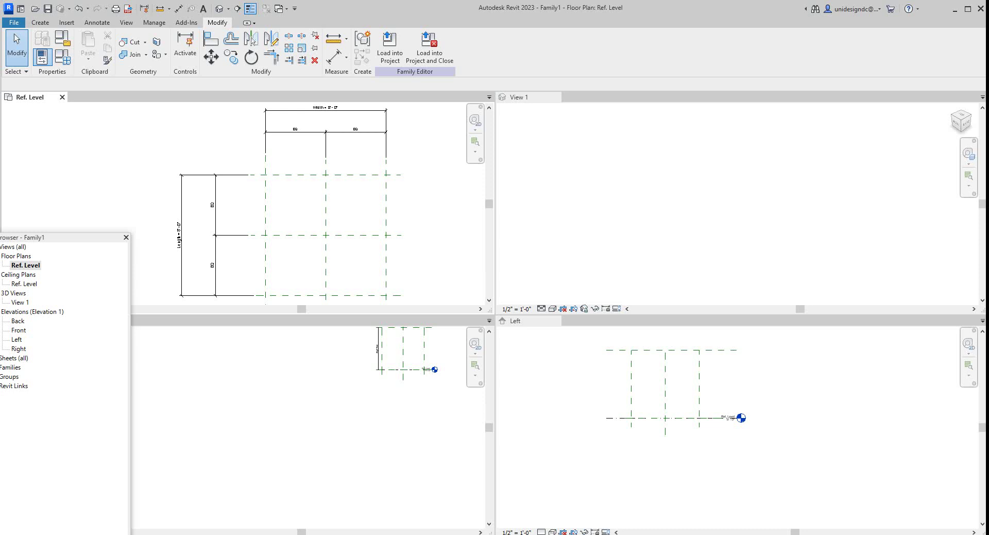
Start an Extrusion and sketch a rectangle about 6' 0" by 6' 0" inside the outer reference planes in the Ref. Level plan
{"action": "left_click", "coordinate": [40, 22]}
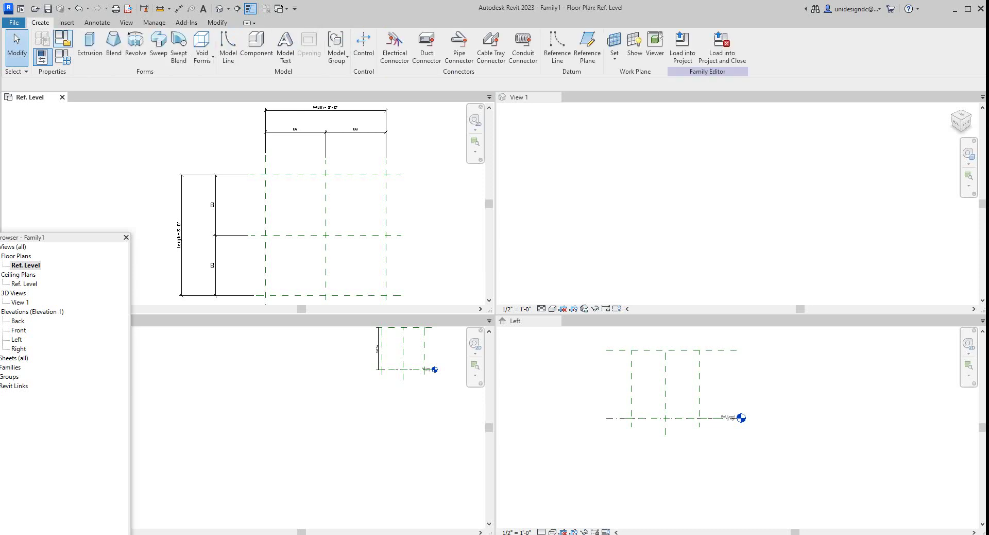
{"action": "left_click", "coordinate": [90, 44]}
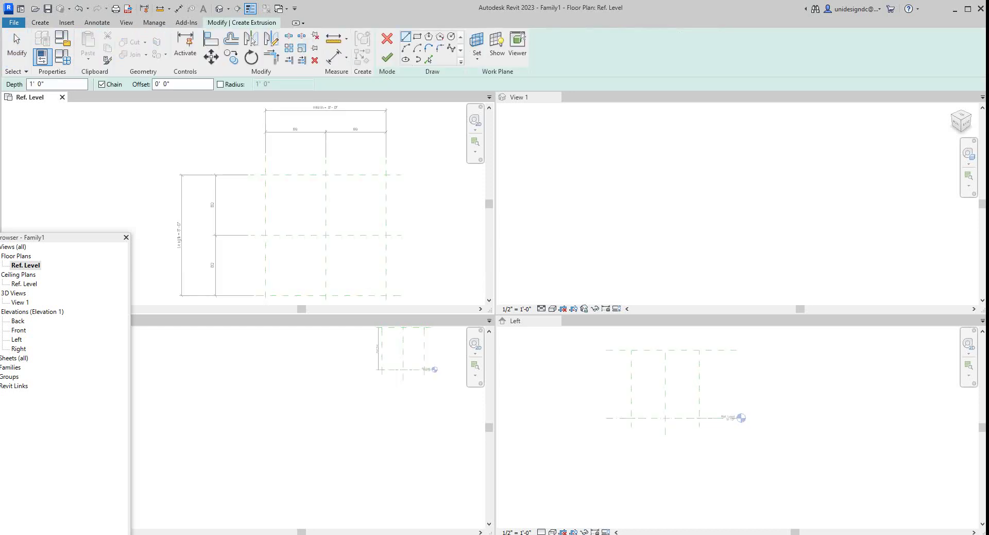
{"action": "left_click", "coordinate": [417, 37]}
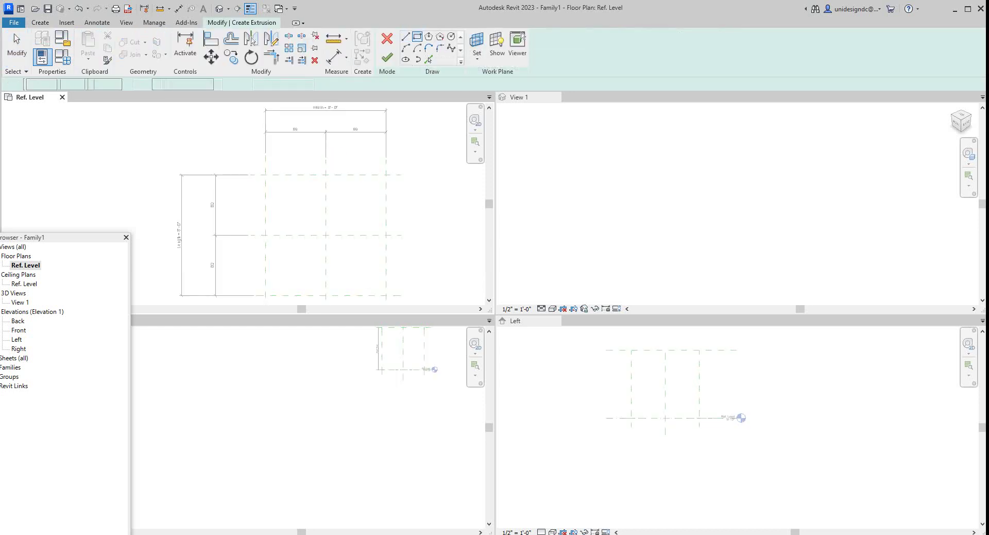
{"action": "left_click", "coordinate": [277, 184]}
{"action": "left_click", "coordinate": [353, 289]}
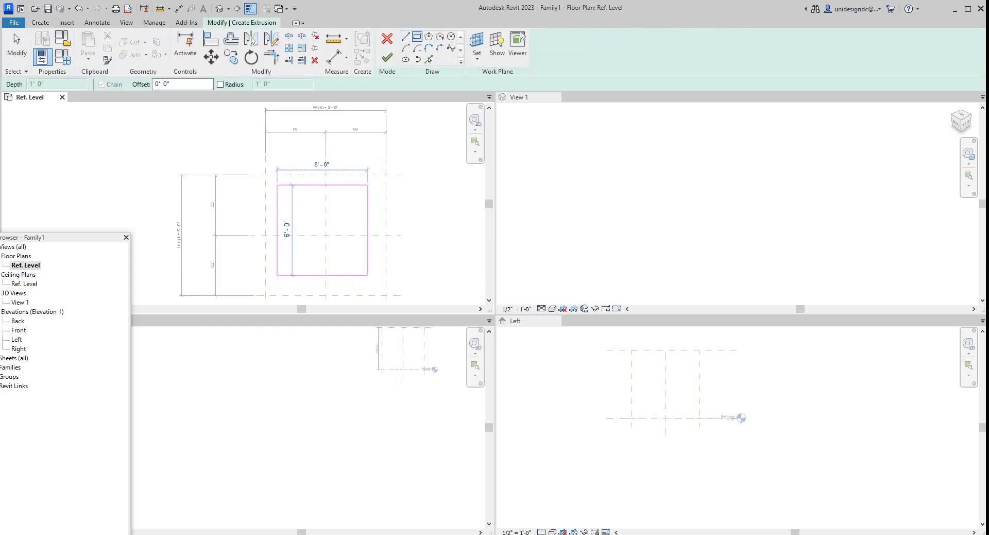
{"action": "left_click", "coordinate": [367, 275]}
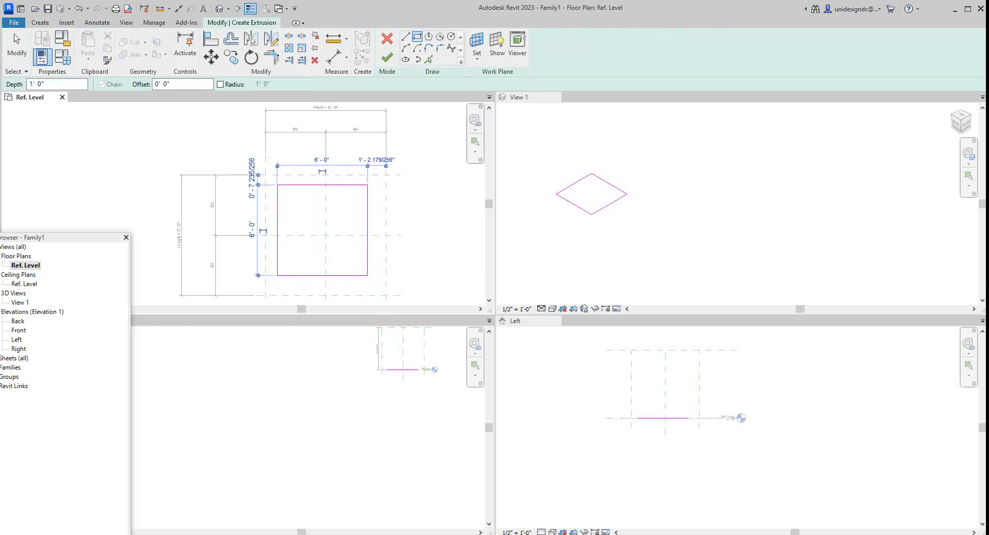
Align and lock the upper and right edges of the extrusion sketch to the matching outer reference planes in the Ref. Level plan
{"action": "key", "text": "a"}
{"action": "key", "text": "l"}
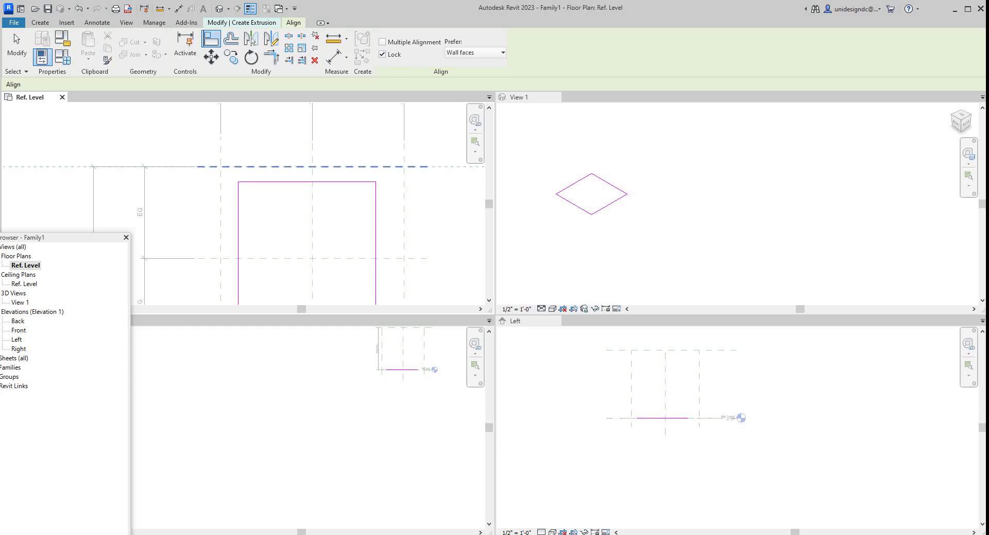
{"action": "left_click", "coordinate": [296, 182]}
{"action": "scroll", "coordinate": [409, 233], "scroll_direction": "down", "scroll_amount": 1}
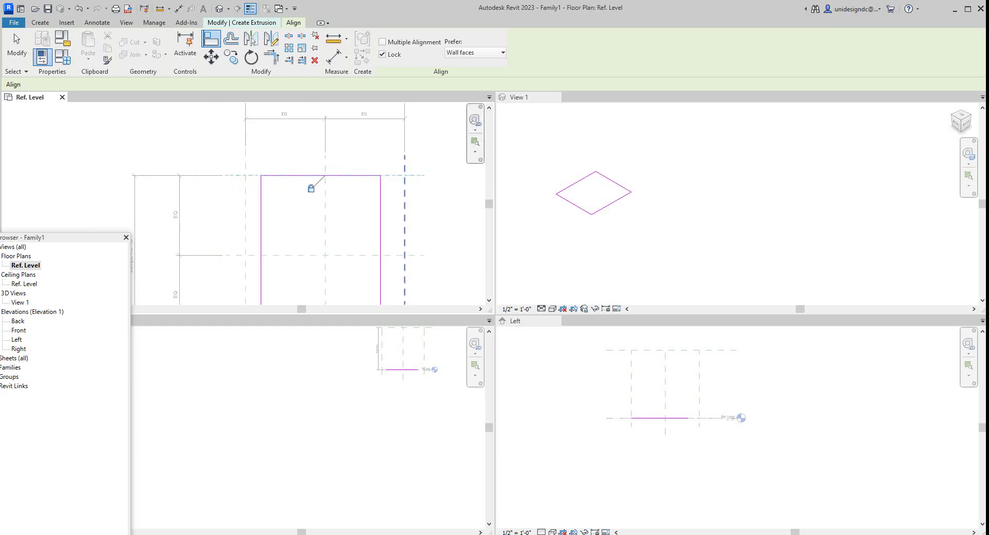
{"action": "left_click", "coordinate": [405, 216]}
{"action": "left_click", "coordinate": [380, 216]}
{"action": "scroll", "coordinate": [368, 215], "scroll_direction": "down", "scroll_amount": 4}
{"action": "scroll", "coordinate": [346, 281], "scroll_direction": "up", "scroll_amount": 1}
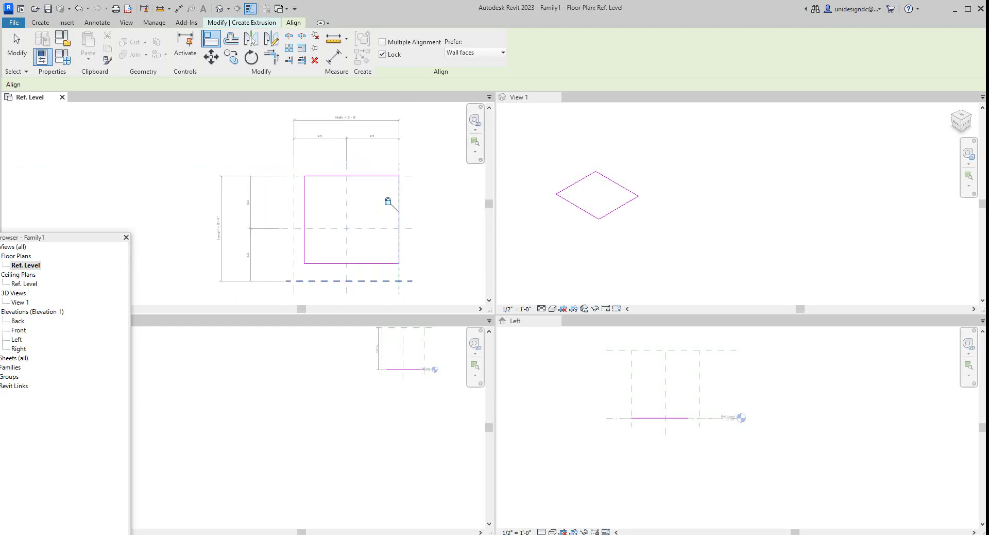
Align and lock the lower and left edges of the extrusion sketch to their outer reference planes in the Ref. Level plan
{"action": "left_click", "coordinate": [348, 281]}
{"action": "left_click", "coordinate": [348, 264]}
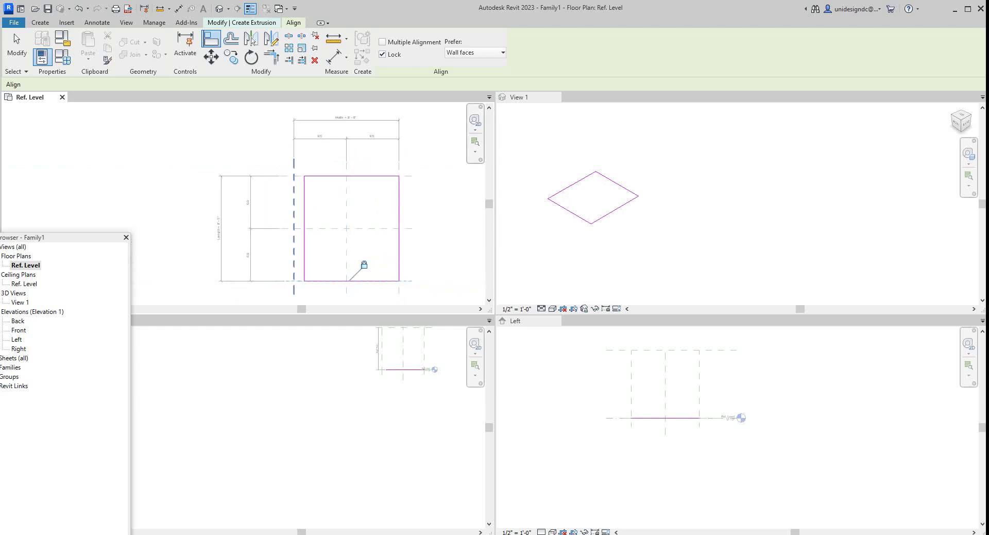
{"action": "left_click", "coordinate": [304, 227]}
{"action": "scroll", "coordinate": [320, 244], "scroll_direction": "down", "scroll_amount": 2}
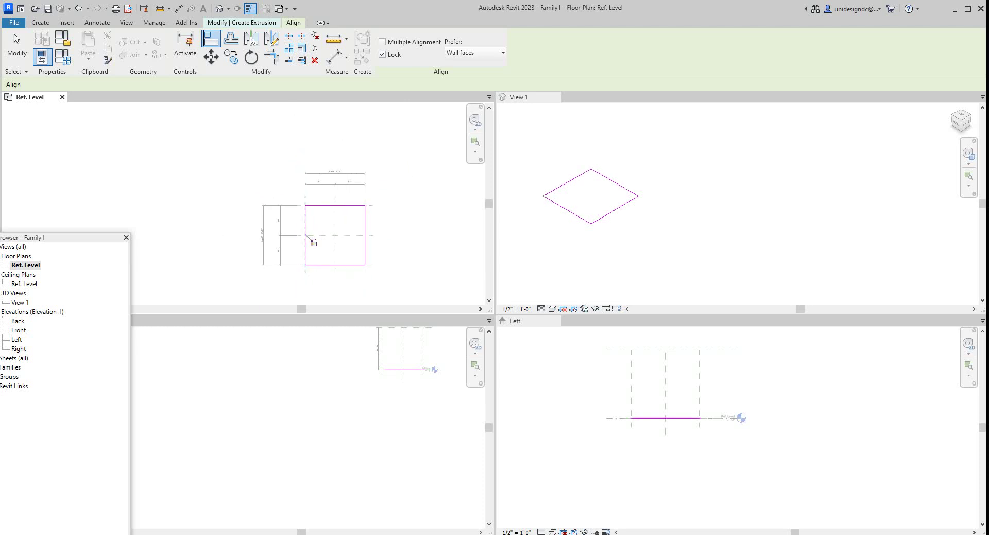
Examine the extrusion sketch in the Front elevation and review the Heigth, Length and Width values in the Family Types
{"action": "scroll", "coordinate": [350, 359], "scroll_direction": "down", "scroll_amount": 2}
{"action": "scroll", "coordinate": [403, 336], "scroll_direction": "up", "scroll_amount": 2}
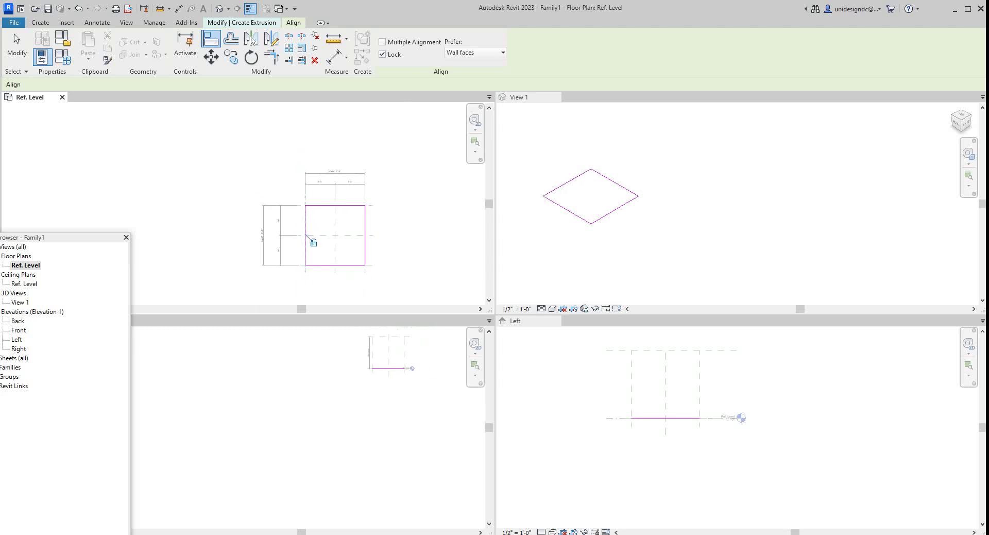
{"action": "scroll", "coordinate": [403, 336], "scroll_direction": "down", "scroll_amount": 2}
{"action": "scroll", "coordinate": [404, 336], "scroll_direction": "up", "scroll_amount": 3}
{"action": "scroll", "coordinate": [392, 361], "scroll_direction": "up", "scroll_amount": 2}
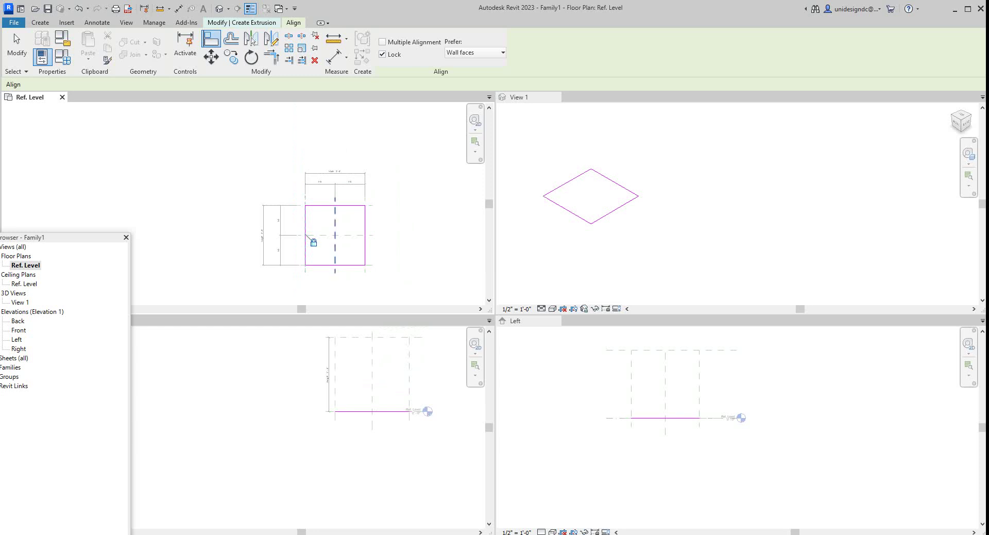
{"action": "left_click", "coordinate": [382, 376]}
{"action": "scroll", "coordinate": [382, 378], "scroll_direction": "down", "scroll_amount": 1}
{"action": "scroll", "coordinate": [384, 375], "scroll_direction": "up", "scroll_amount": 2}
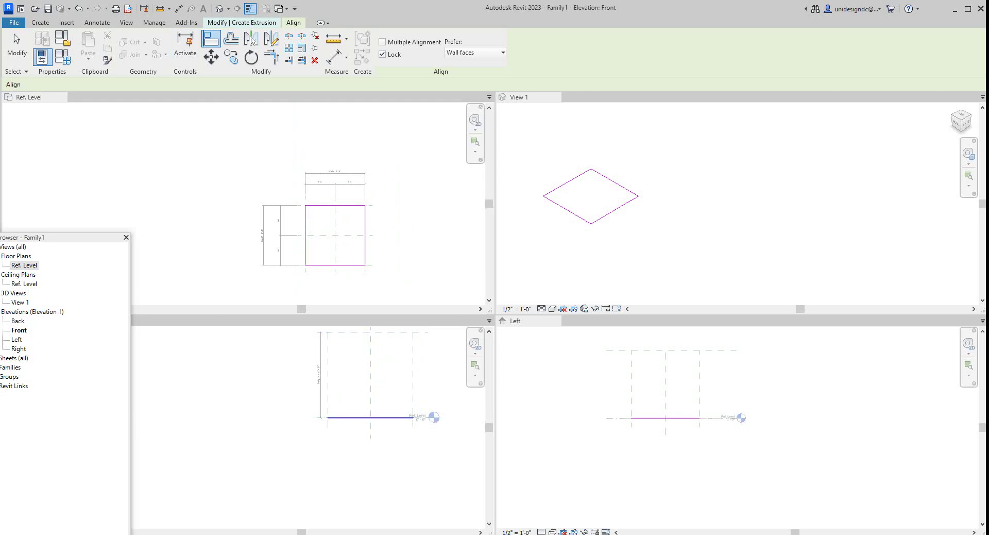
{"action": "scroll", "coordinate": [361, 370], "scroll_direction": "down", "scroll_amount": 2}
{"action": "scroll", "coordinate": [362, 341], "scroll_direction": "up", "scroll_amount": 2}
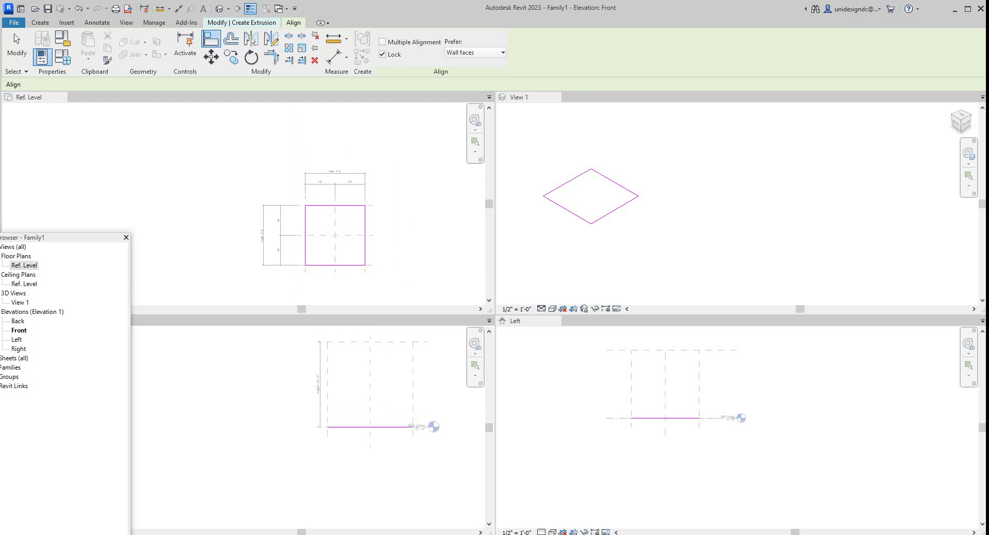
{"action": "scroll", "coordinate": [431, 277], "scroll_direction": "down", "scroll_amount": 2}
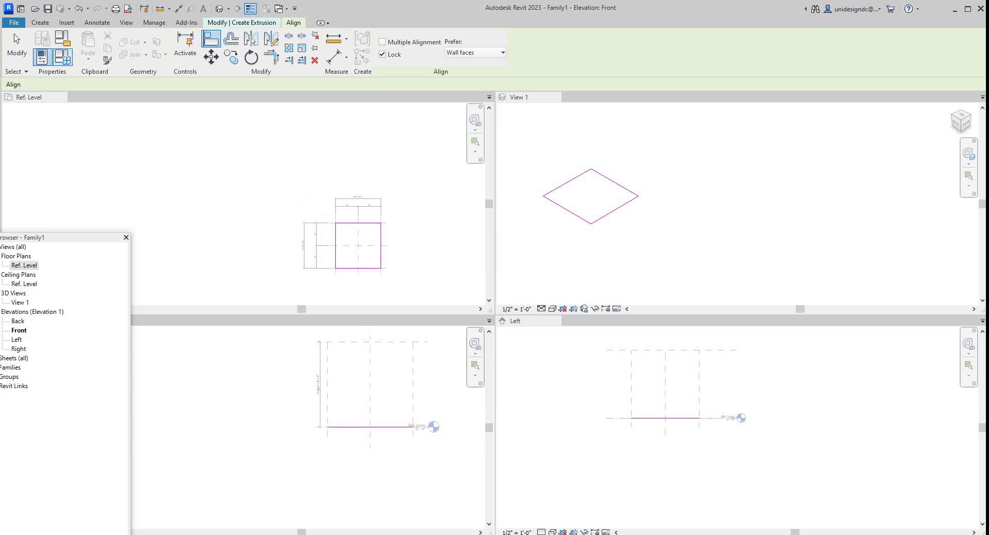
{"action": "left_click", "coordinate": [62, 56]}
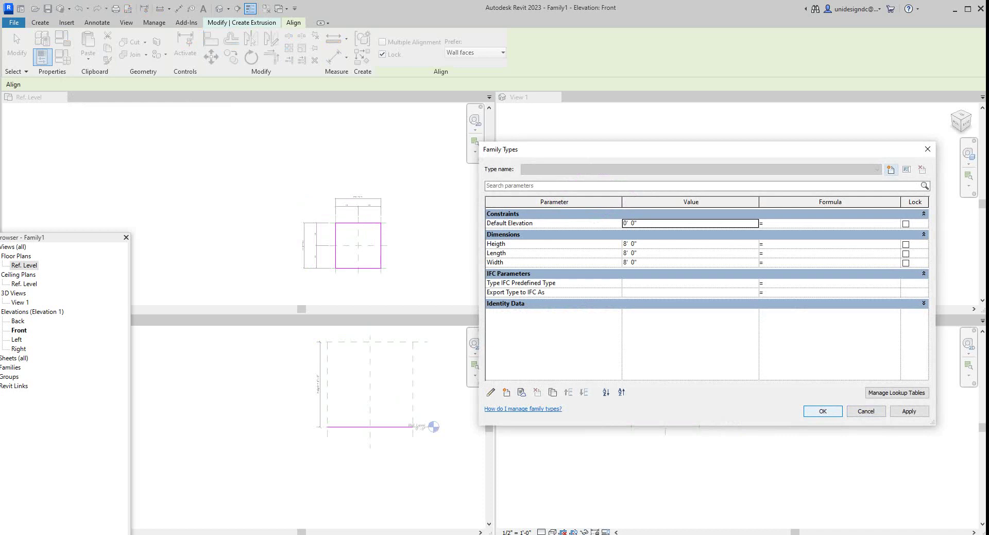
{"action": "left_click", "coordinate": [866, 411]}
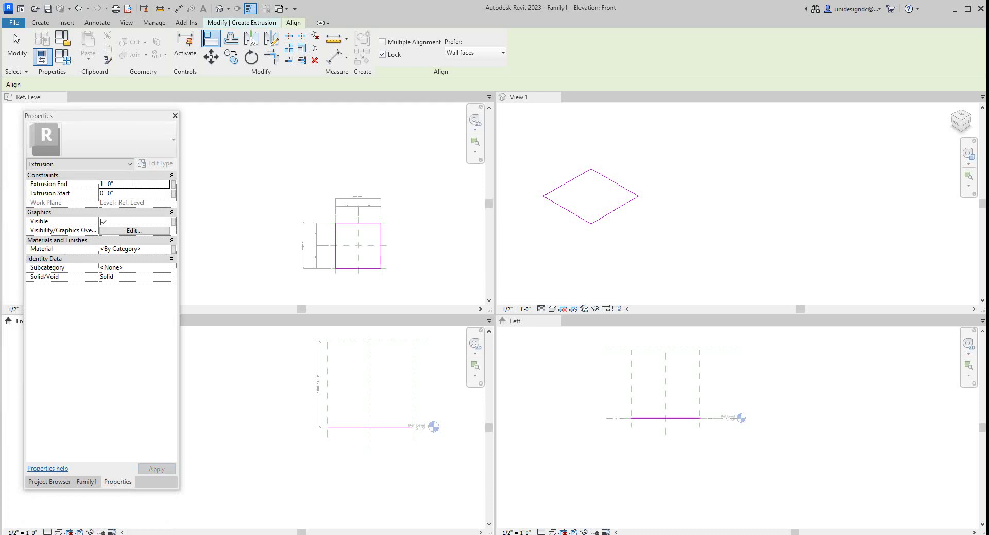
Move the Properties palette with the extrusion's settings lower over the plan and Front elevation views
{"action": "scroll", "coordinate": [335, 390], "scroll_direction": "up", "scroll_amount": 2}
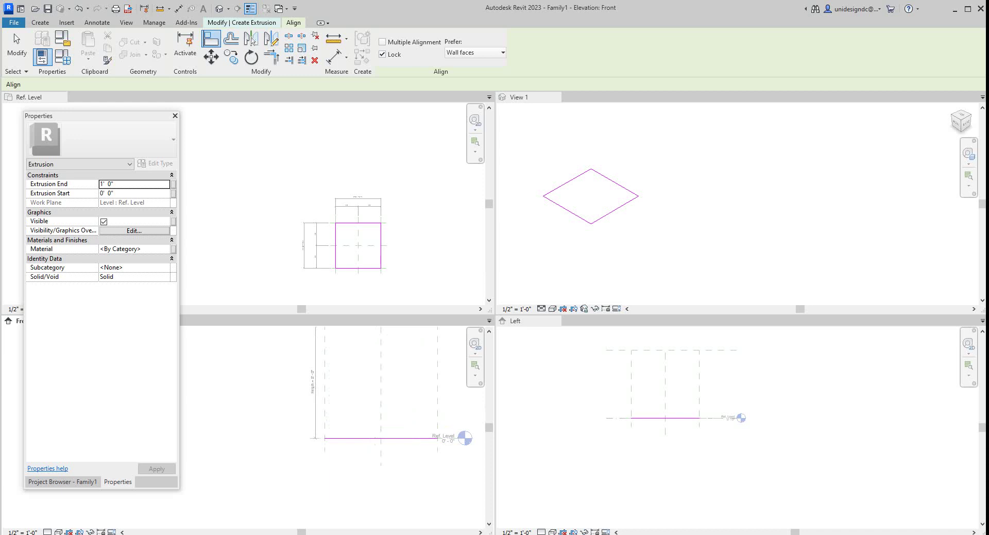
{"action": "left_click_drag", "start_coordinate": [127, 117], "coordinate": [128, 145]}
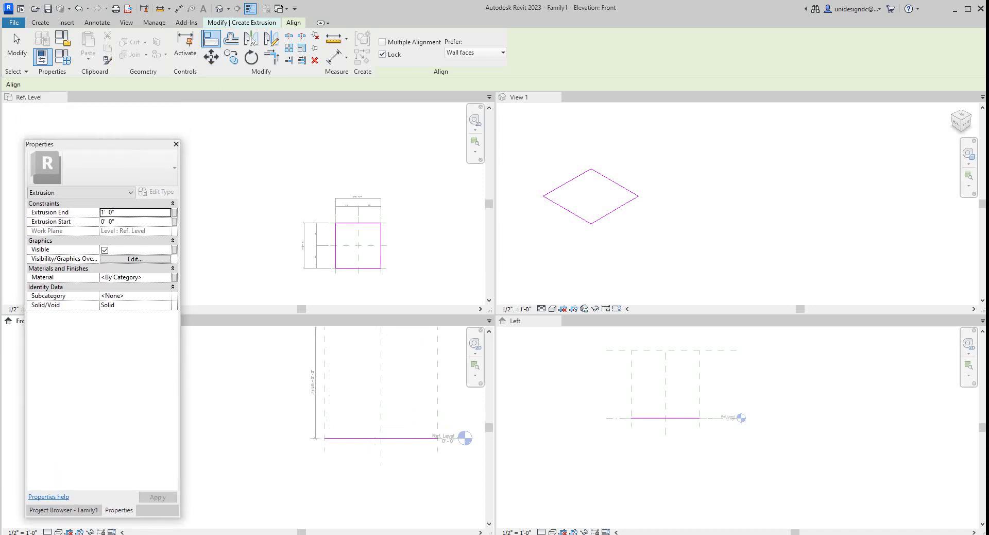
{"action": "right_click", "coordinate": [277, 157]}
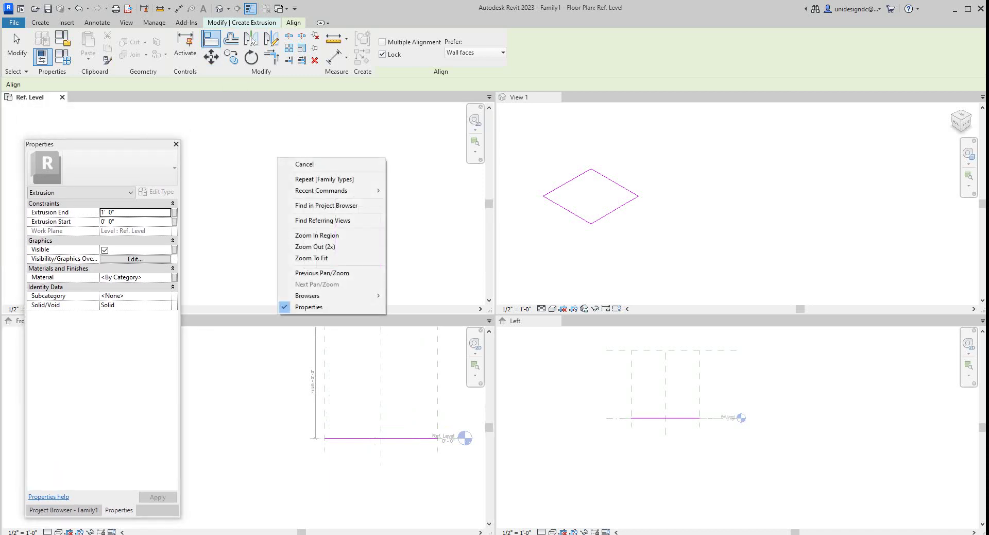
{"action": "left_click", "coordinate": [271, 156]}
{"action": "scroll", "coordinate": [269, 156], "scroll_direction": "down", "scroll_amount": 1}
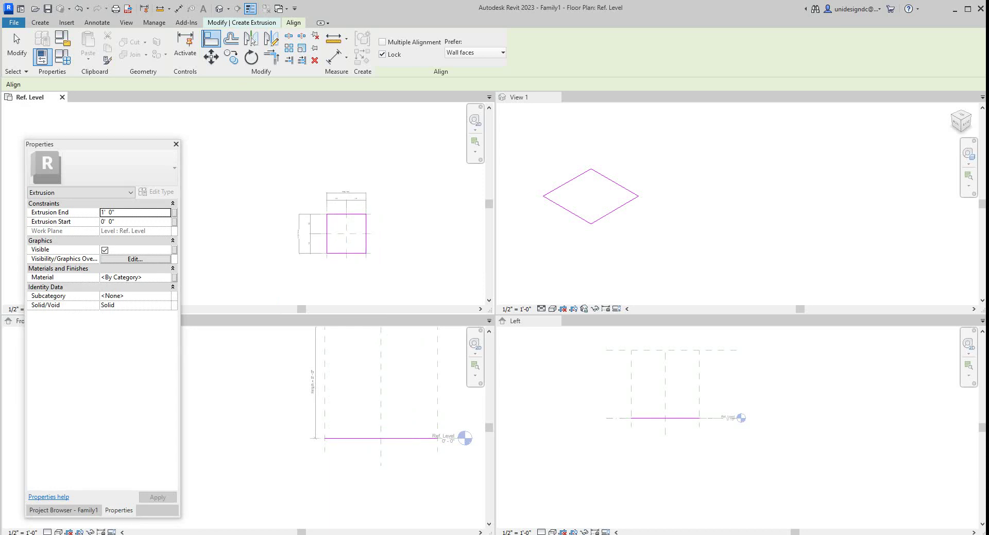
{"action": "left_click_drag", "start_coordinate": [118, 143], "coordinate": [128, 163]}
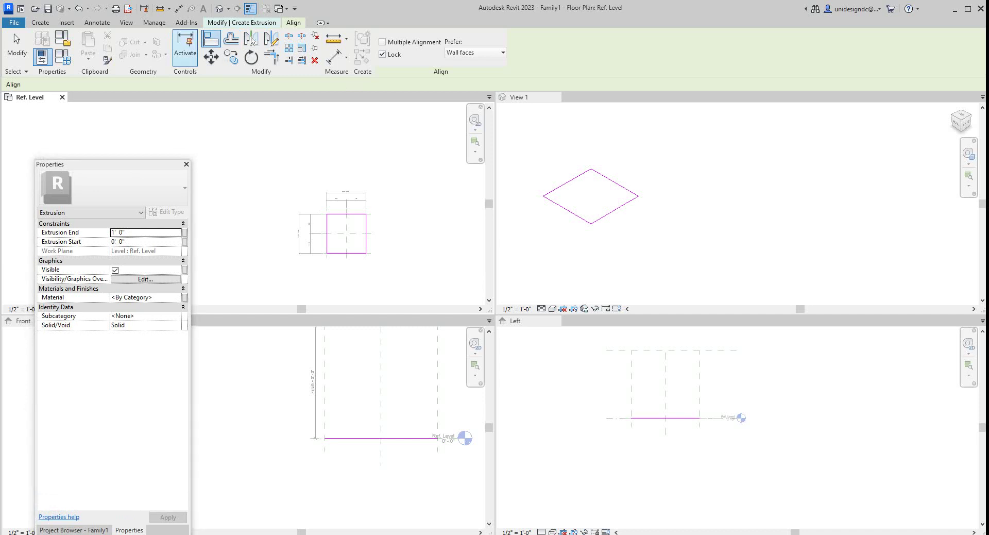
Leave the Align command and finish the extrusion sketch with an Extrusion End of 1' 0"
{"action": "left_click", "coordinate": [40, 22]}
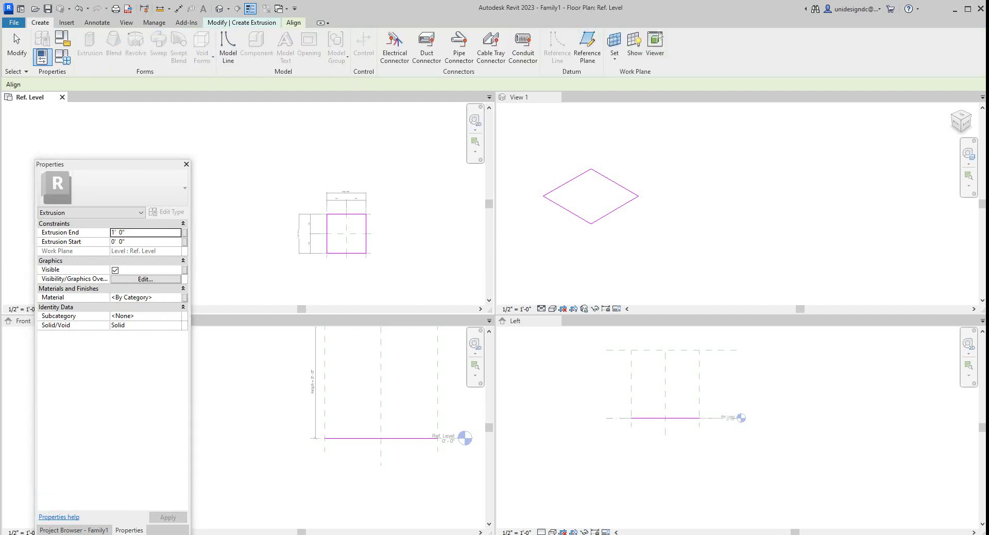
{"action": "scroll", "coordinate": [234, 133], "scroll_direction": "down", "scroll_amount": 2}
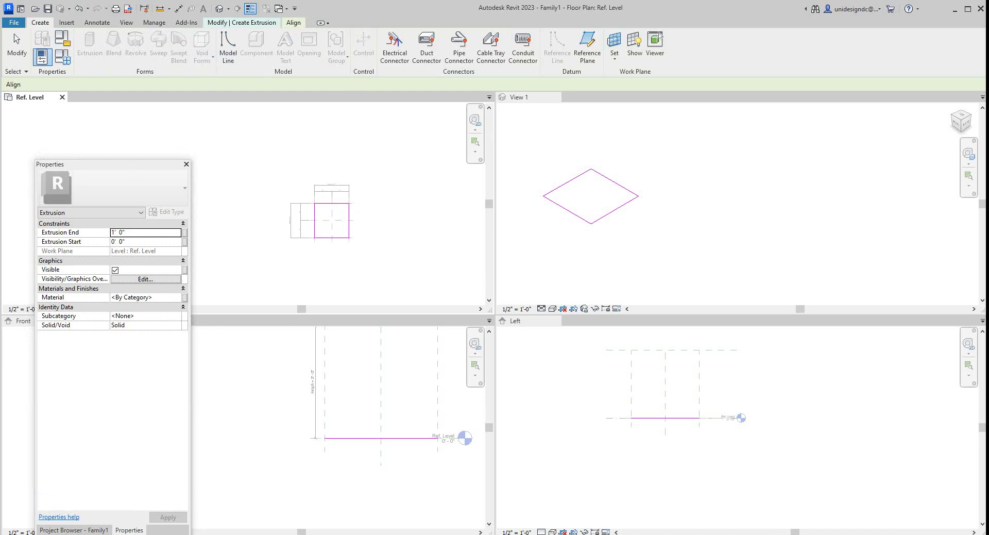
{"action": "right_click", "coordinate": [321, 158]}
{"action": "left_click", "coordinate": [325, 164]}
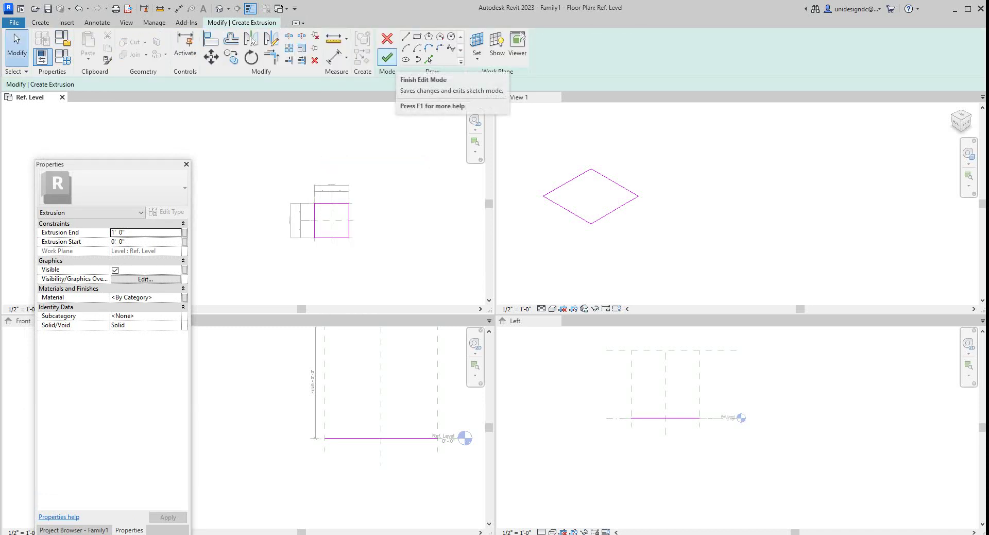
{"action": "left_click", "coordinate": [387, 57]}
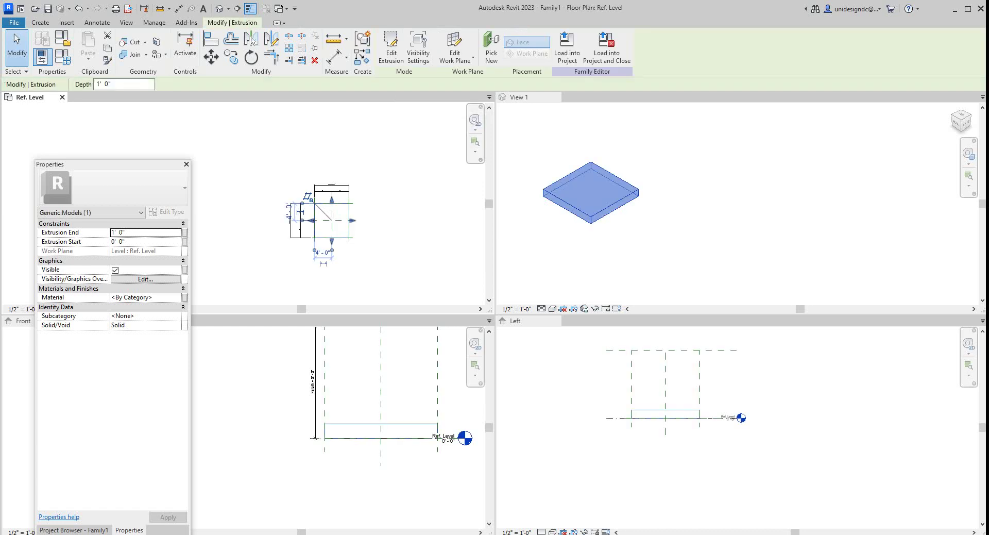
Align and lock the extrusion's top face to the upper reference plane in the Front elevation
{"action": "scroll", "coordinate": [372, 405], "scroll_direction": "down", "scroll_amount": 3}
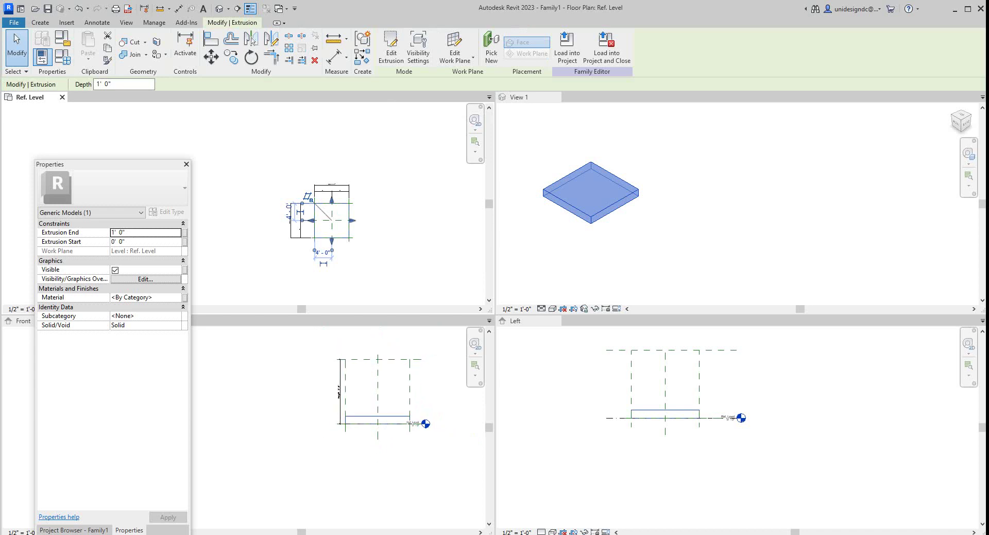
{"action": "scroll", "coordinate": [400, 357], "scroll_direction": "up", "scroll_amount": 2}
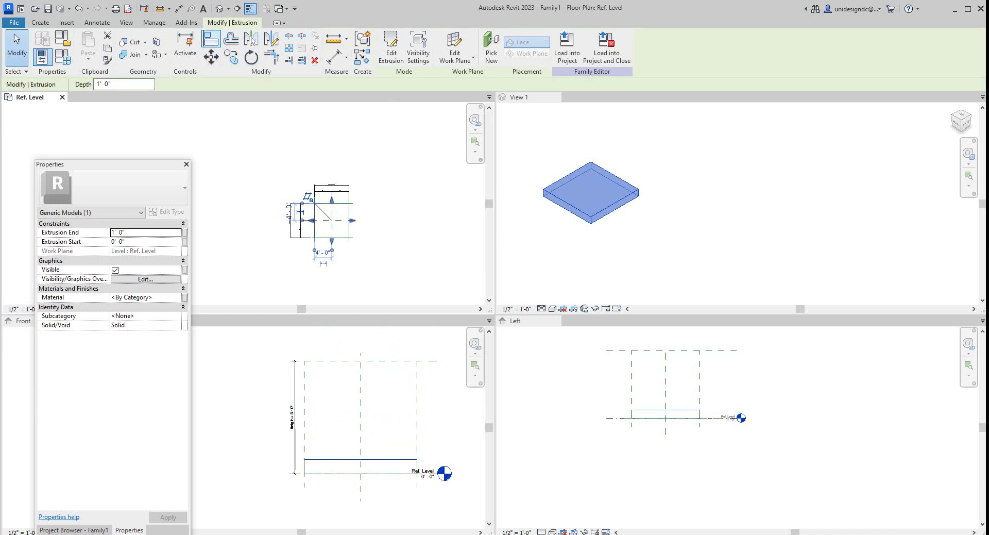
{"action": "left_click", "coordinate": [251, 39]}
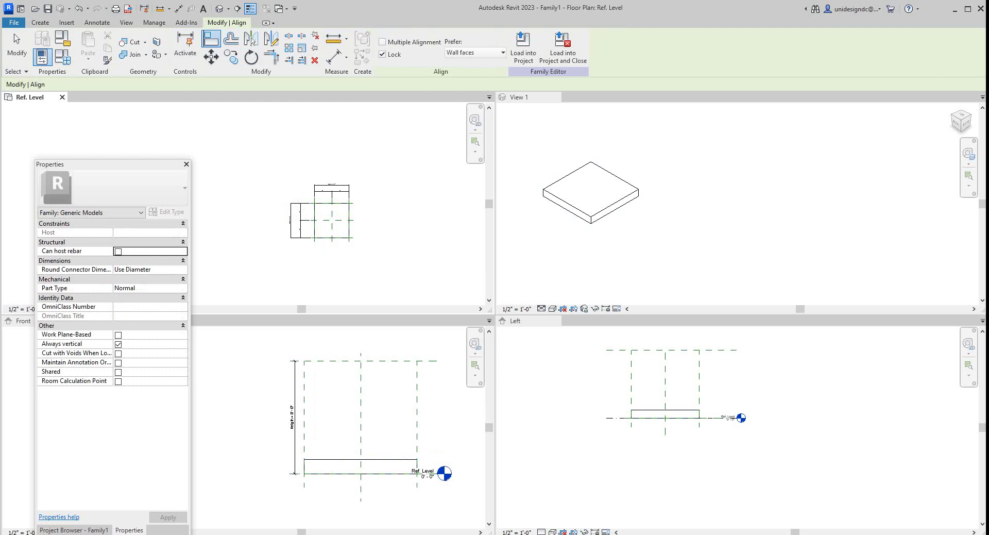
{"action": "right_click", "coordinate": [392, 376]}
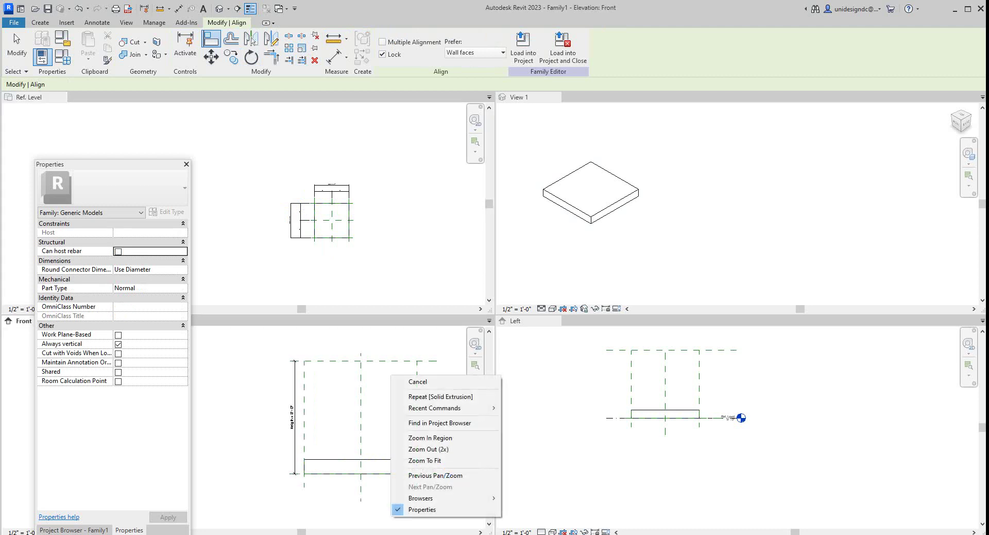
{"action": "key", "text": "Escape"}
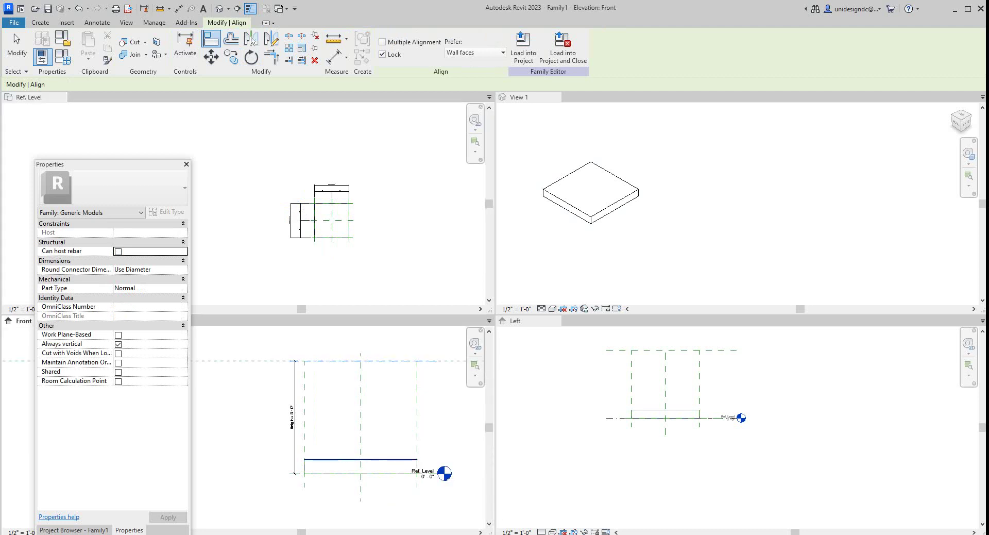
{"action": "left_click", "coordinate": [360, 458]}
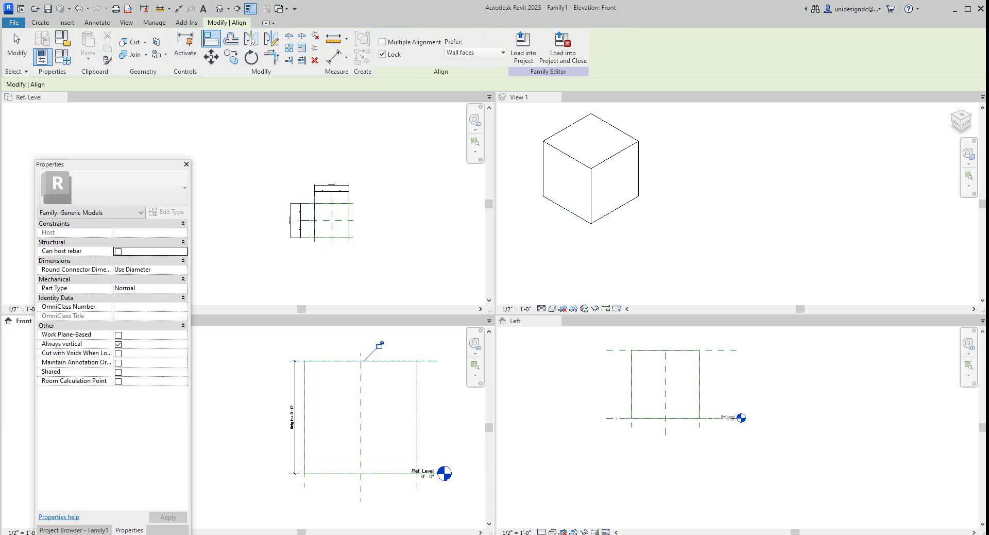
Open the default 3D view of the family to show the extruded box
{"action": "scroll", "coordinate": [672, 199], "scroll_direction": "down", "scroll_amount": 3}
{"action": "middle_click", "coordinate": [673, 199]}
{"action": "middle_click", "coordinate": [672, 198]}
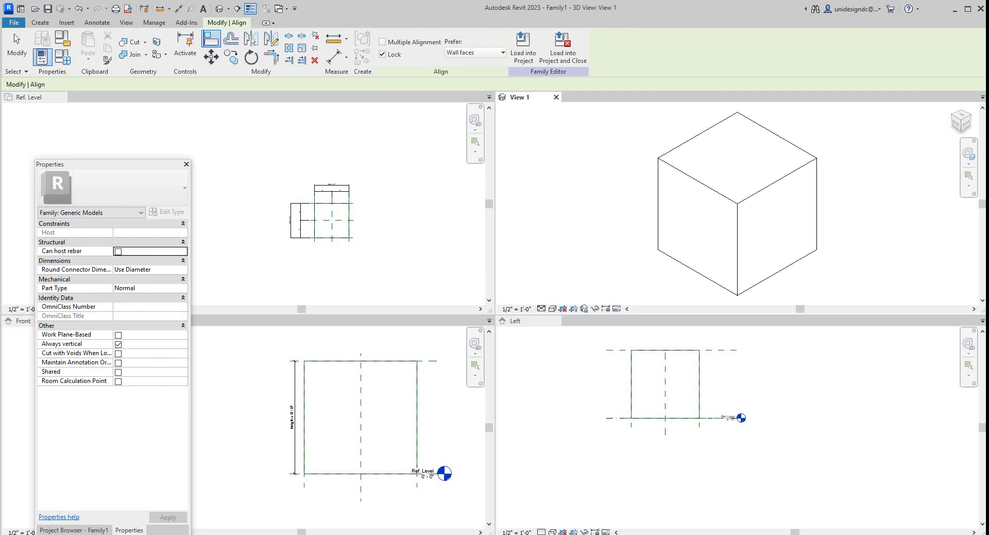
{"action": "scroll", "coordinate": [359, 195], "scroll_direction": "up", "scroll_amount": 1}
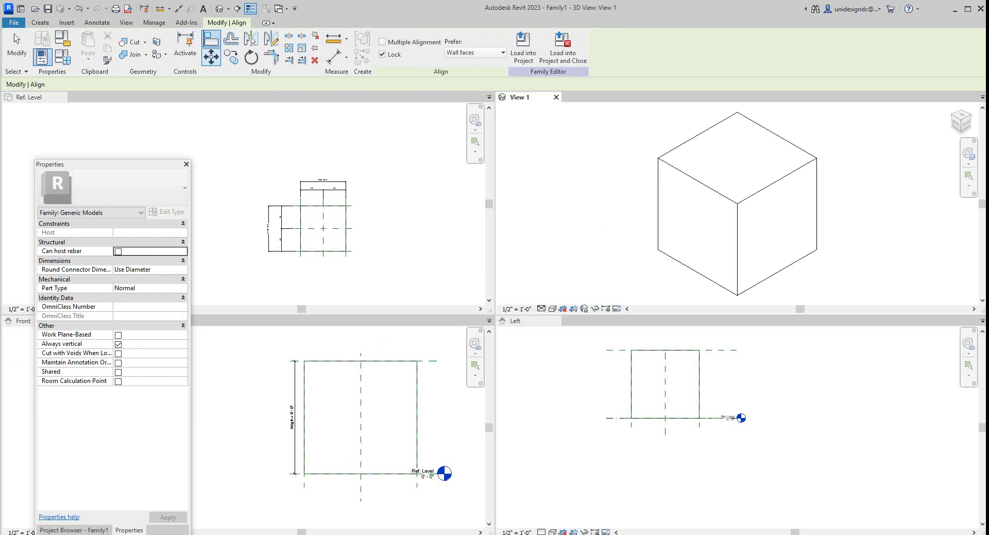
{"action": "left_click", "coordinate": [221, 9]}
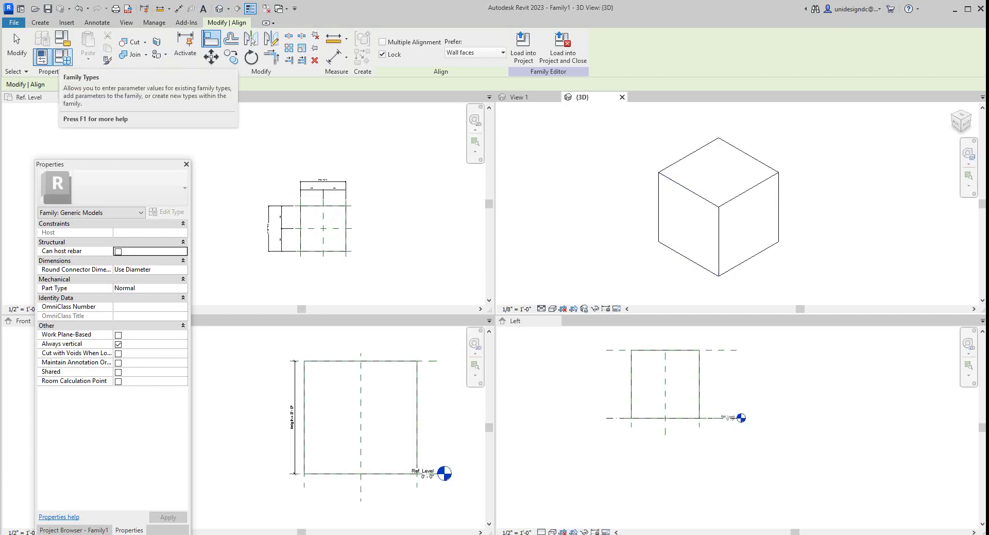
Create a new family type named 4x4 in the family's type settings
{"action": "left_click", "coordinate": [43, 56]}
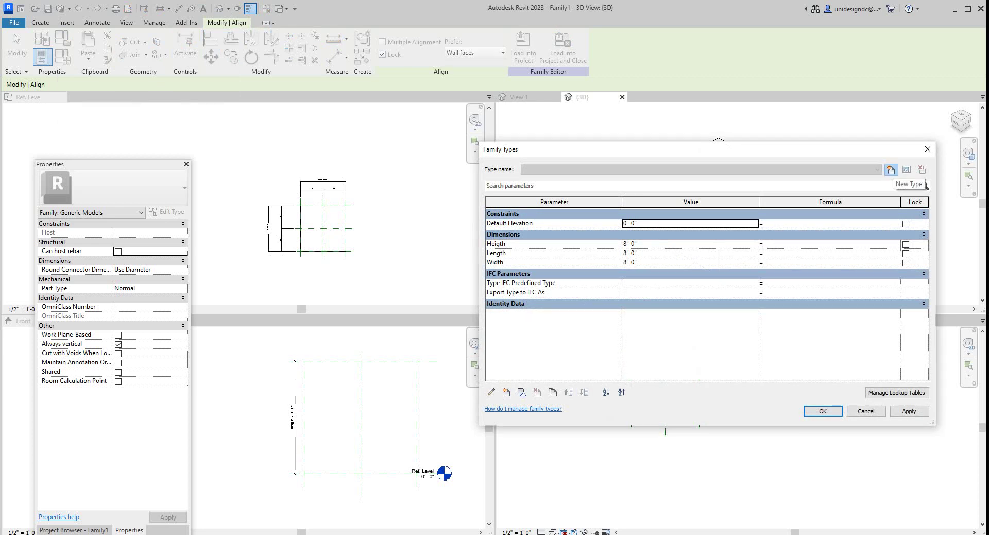
{"action": "left_click", "coordinate": [890, 169]}
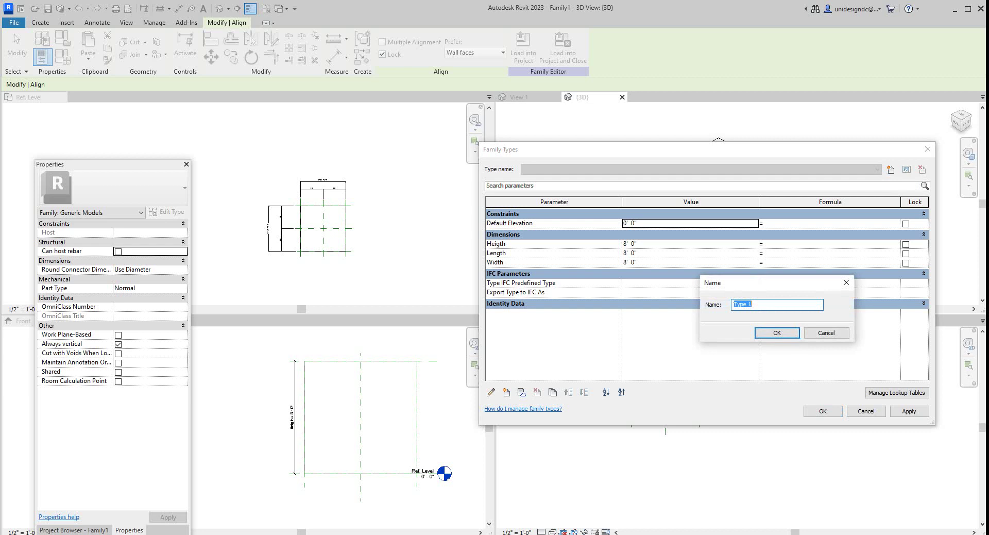
{"action": "type", "text": "4x4"}
{"action": "left_click", "coordinate": [777, 332]}
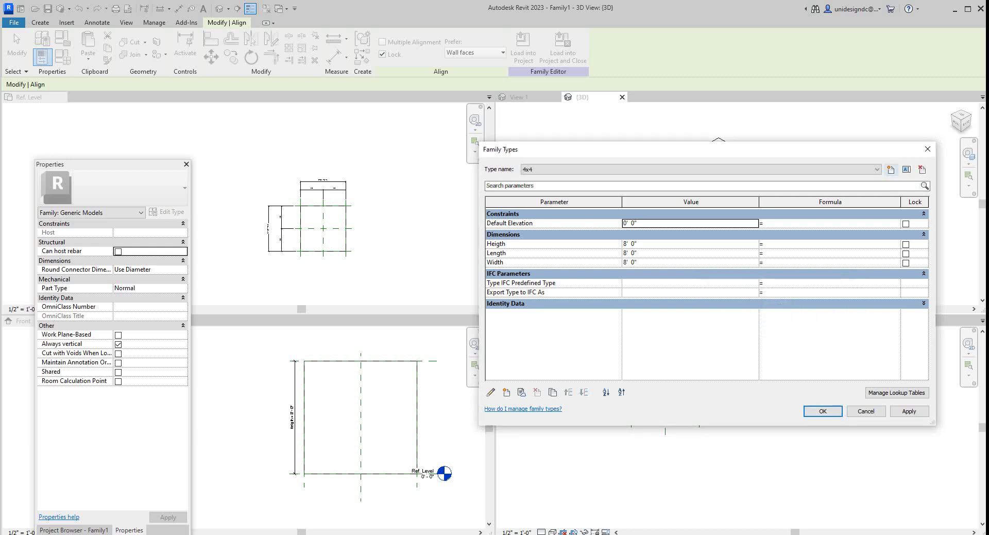
Set the Heigth, Length and Width of type 4x4 to 4' 0" each and apply them to the family
{"action": "left_click", "coordinate": [630, 243]}
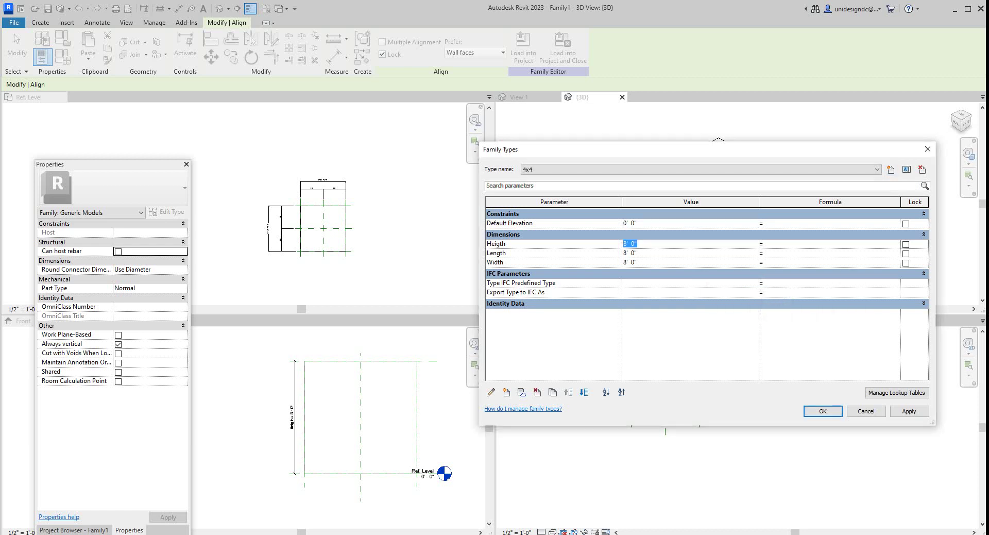
{"action": "type", "text": "4"}
{"action": "key", "text": "Tab"}
{"action": "type", "text": "4"}
{"action": "key", "text": "Tab"}
{"action": "type", "text": "4"}
{"action": "key", "text": "Return"}
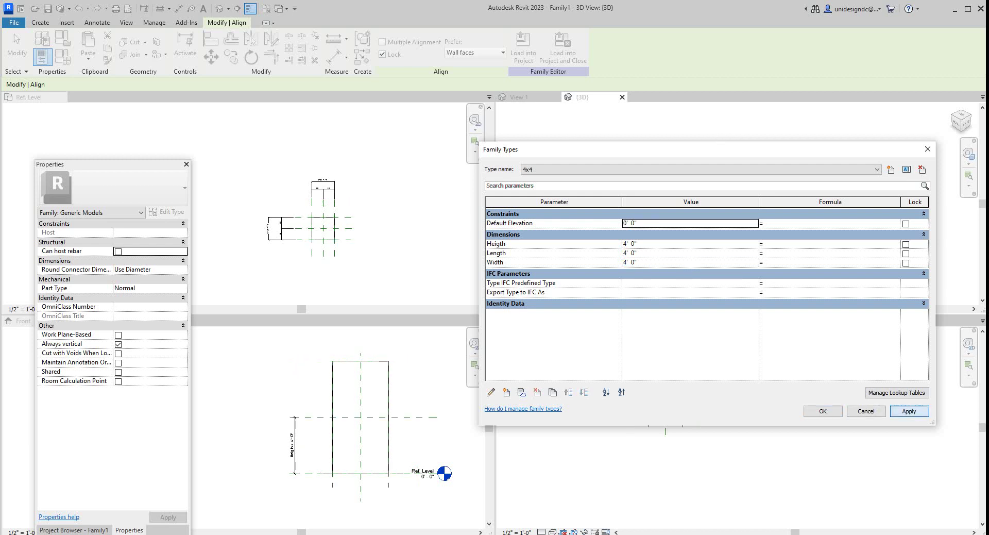
{"action": "key", "text": "Return"}
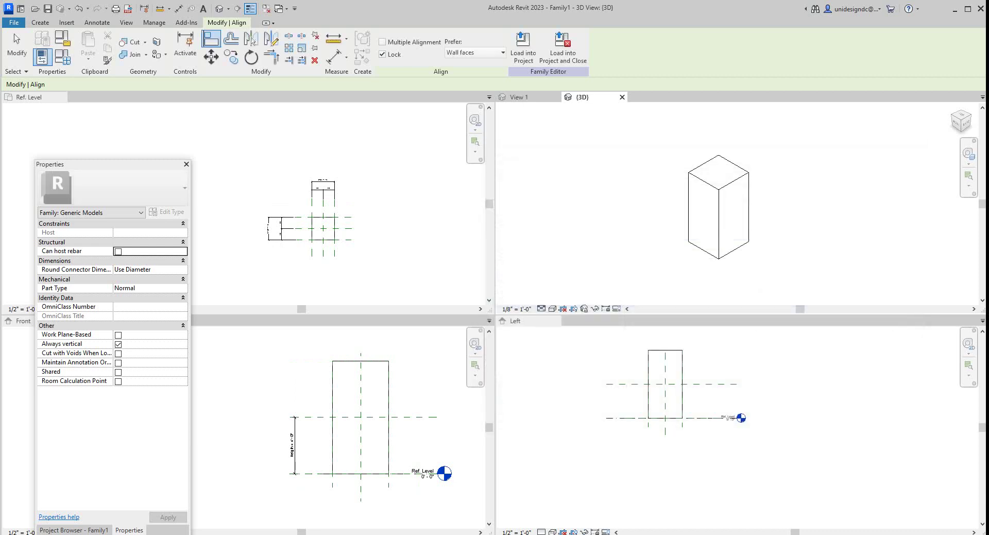
Align and lock the box's top face to the horizontal Heigth reference plane in the Front elevation
{"action": "scroll", "coordinate": [339, 429], "scroll_direction": "up", "scroll_amount": 2}
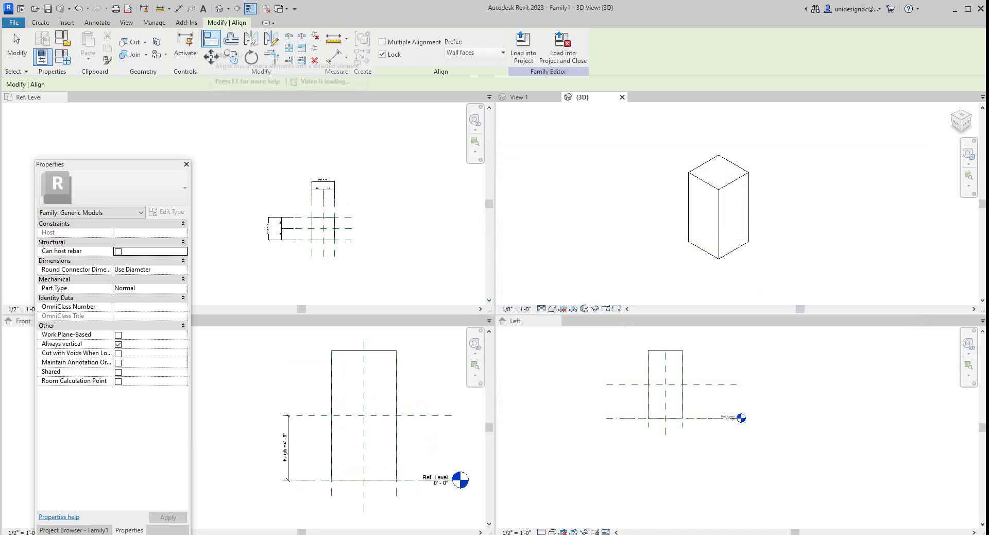
{"action": "left_click", "coordinate": [422, 391]}
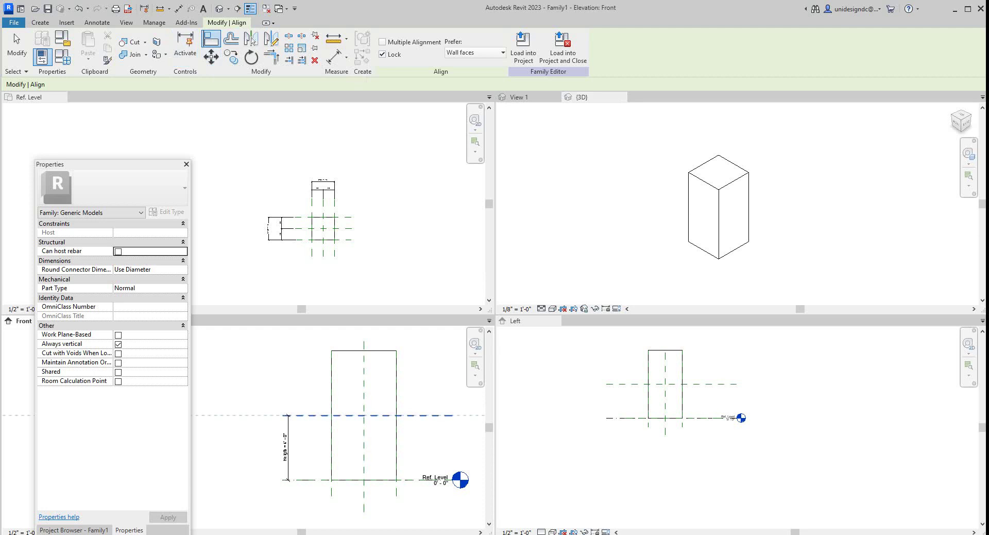
{"action": "left_click", "coordinate": [381, 350]}
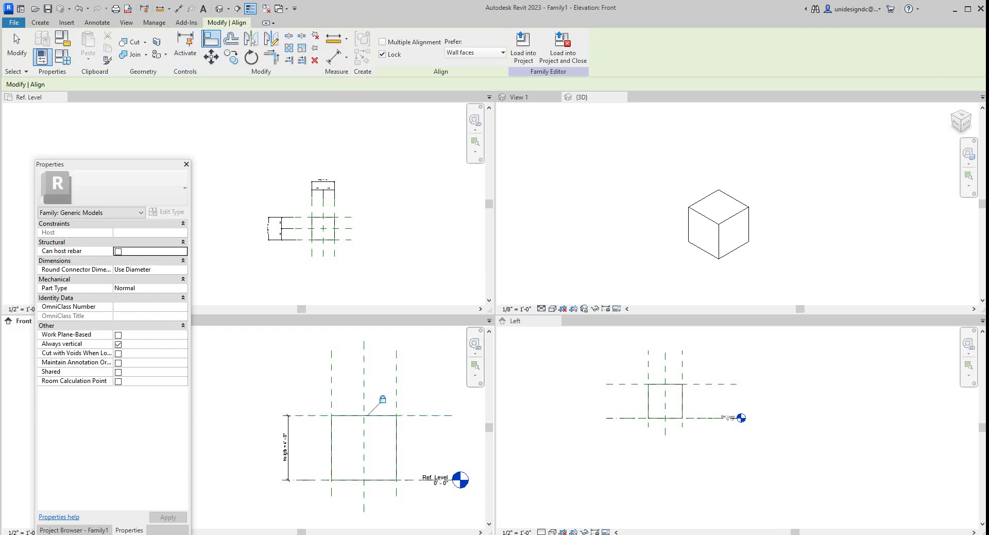
Create a second family type named 2x6x8
{"action": "left_click", "coordinate": [63, 57]}
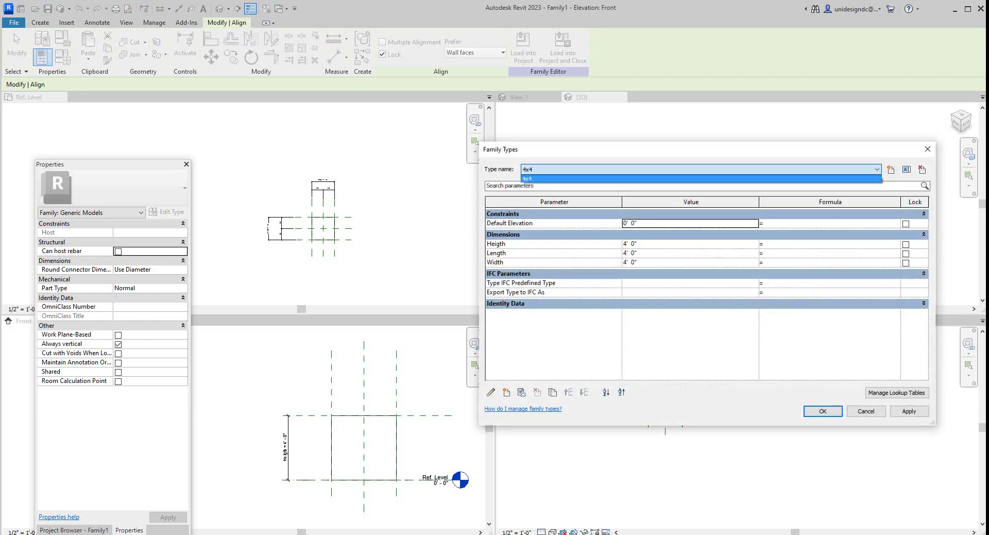
{"action": "left_click", "coordinate": [890, 169]}
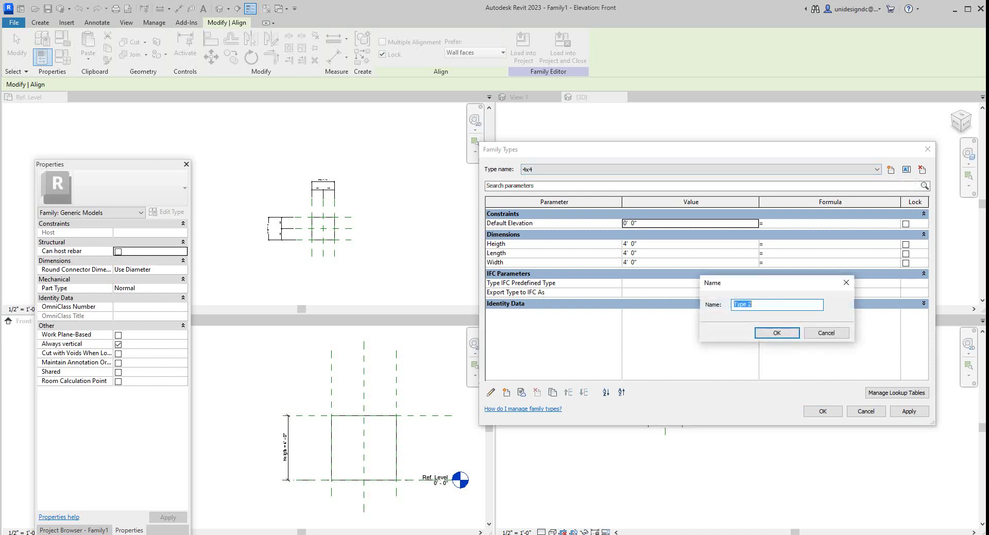
{"action": "type", "text": "2x6x8"}
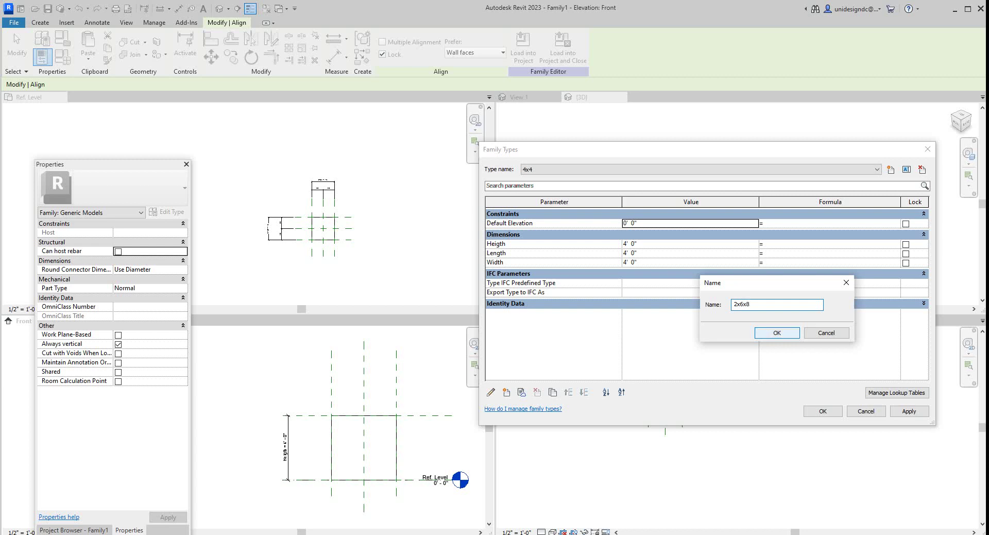
{"action": "left_click", "coordinate": [776, 332]}
Set type 2x6x8 to Heigth 2' 0", Length 6' 0" and Width 8' 0", and apply it to the family
{"action": "left_click", "coordinate": [623, 244]}
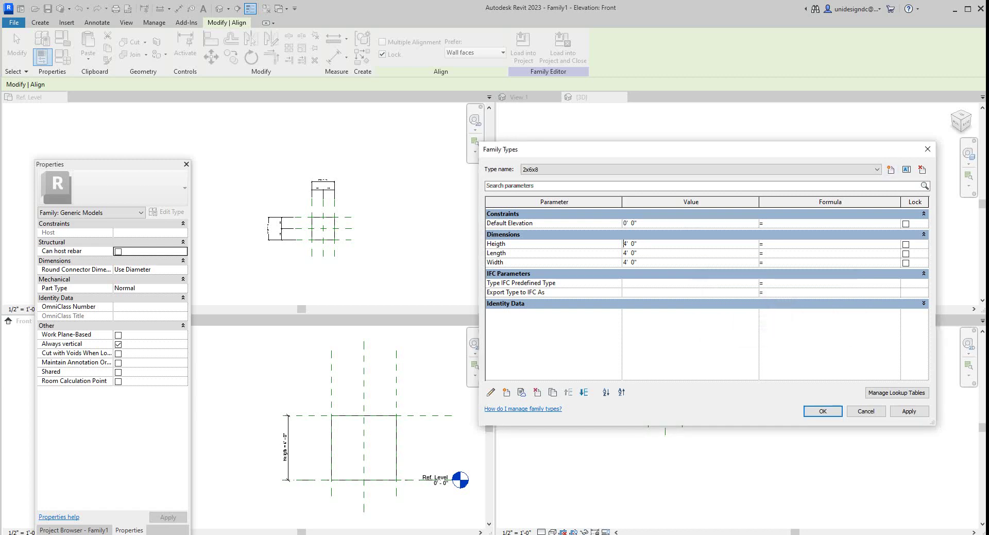
{"action": "type", "text": "2"}
{"action": "left_click", "coordinate": [623, 253]}
{"action": "left_click", "coordinate": [623, 262]}
{"action": "left_click", "coordinate": [909, 411]}
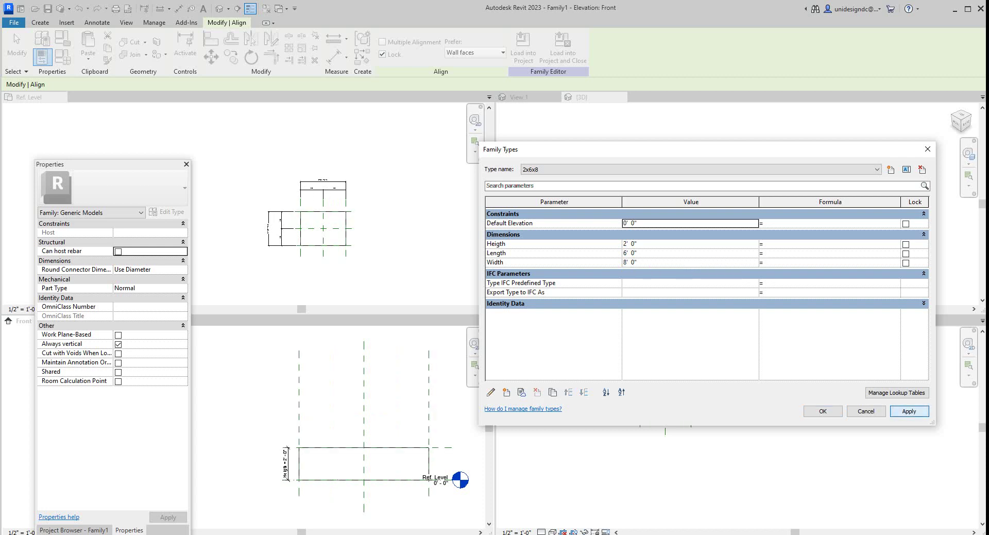
{"action": "left_click", "coordinate": [822, 411]}
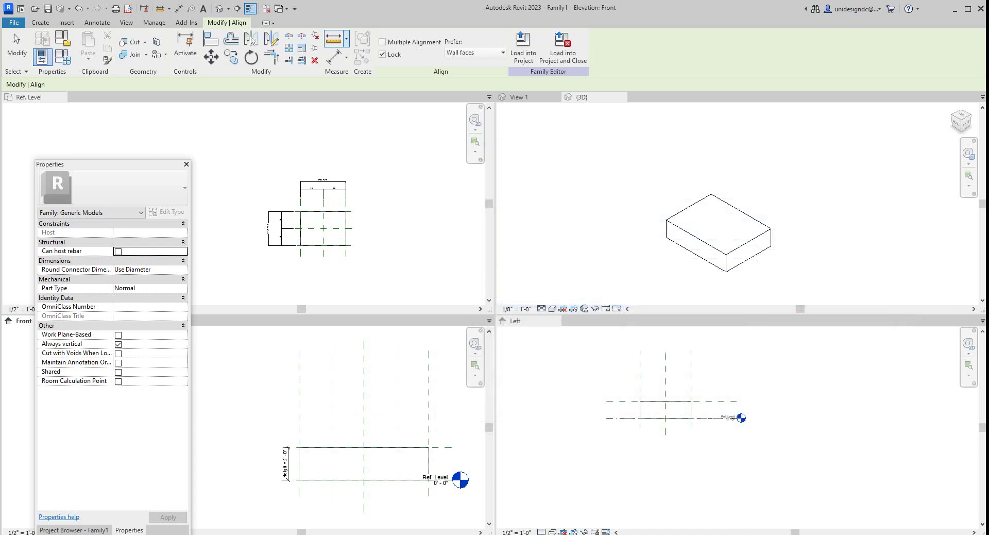
Flex the family by applying type 4x4 and switching back to type 2x6x8
{"action": "left_click", "coordinate": [63, 56]}
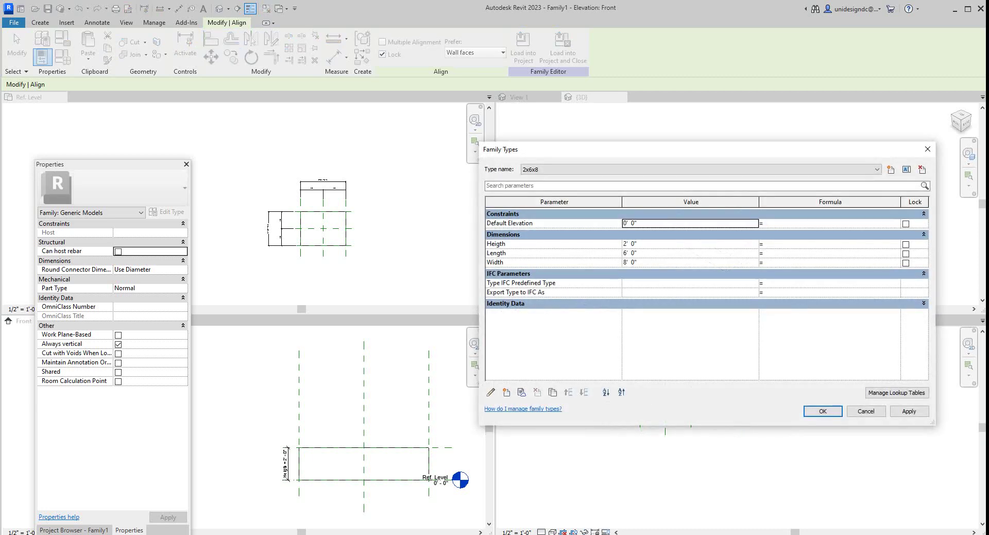
{"action": "left_click", "coordinate": [700, 169]}
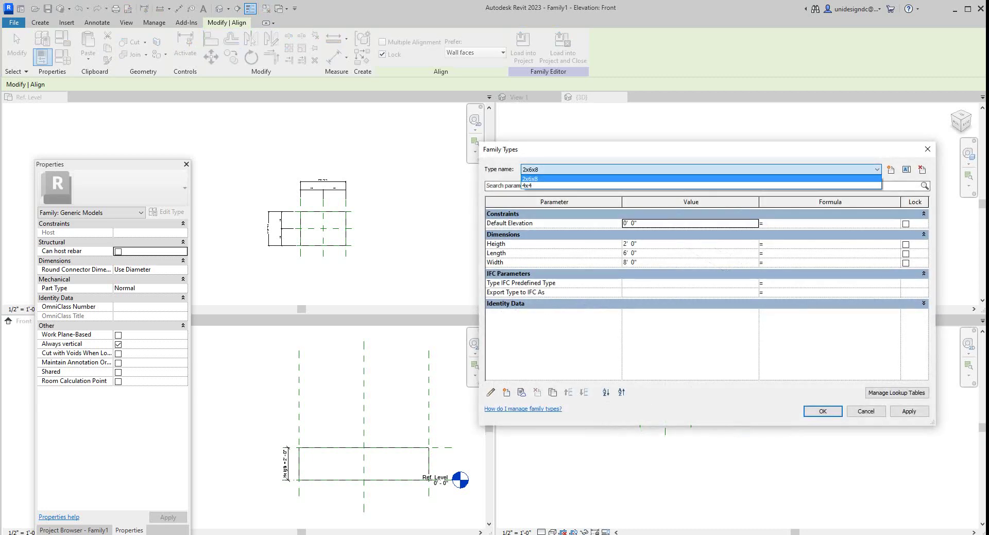
{"action": "key", "text": "Down"}
{"action": "key", "text": "Return"}
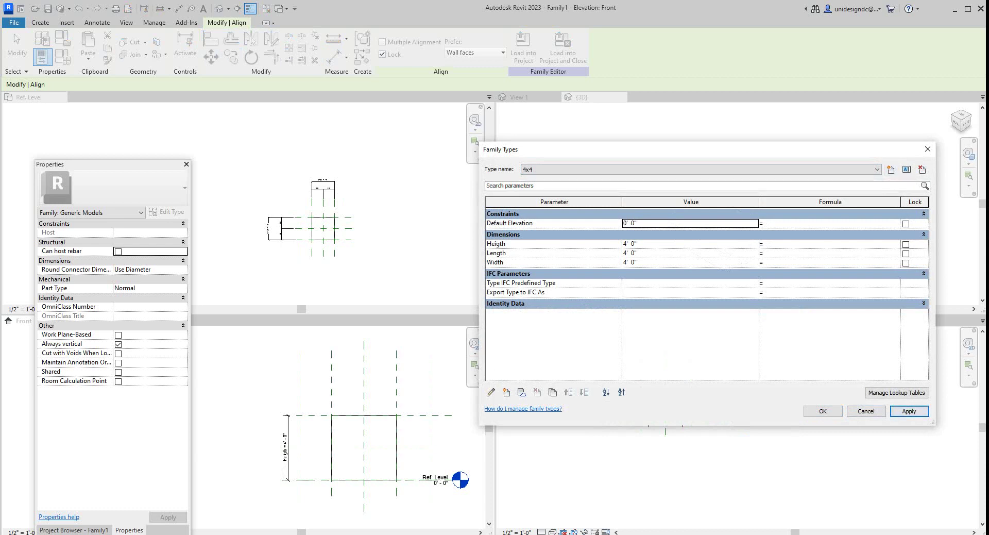
{"action": "key", "text": "alt+Down"}
{"action": "key", "text": "Up"}
{"action": "key", "text": "Return"}
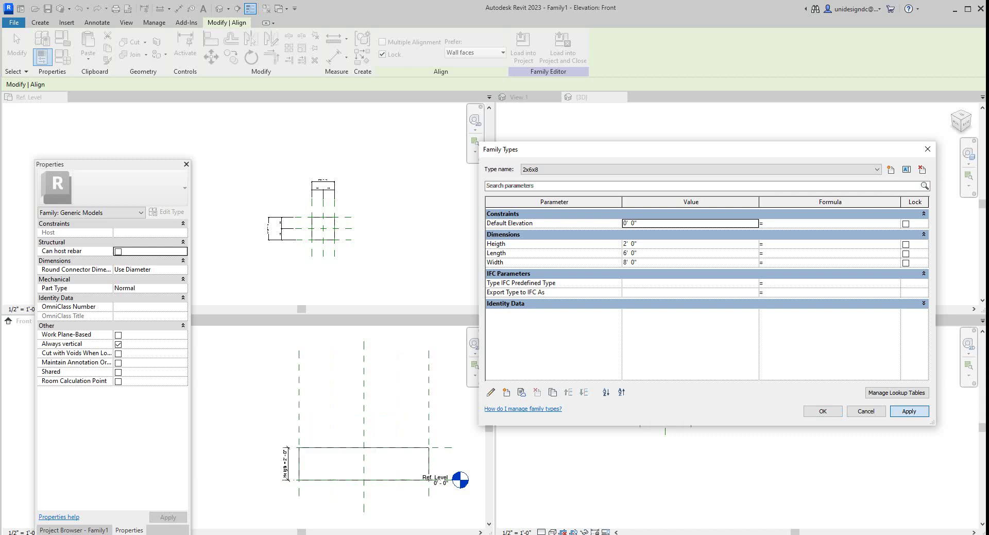
Move the Family Types dialog aside to view the box in 3D, and close it with type 2x6x8 current
{"action": "left_click_drag", "start_coordinate": [541, 149], "coordinate": [359, 386]}
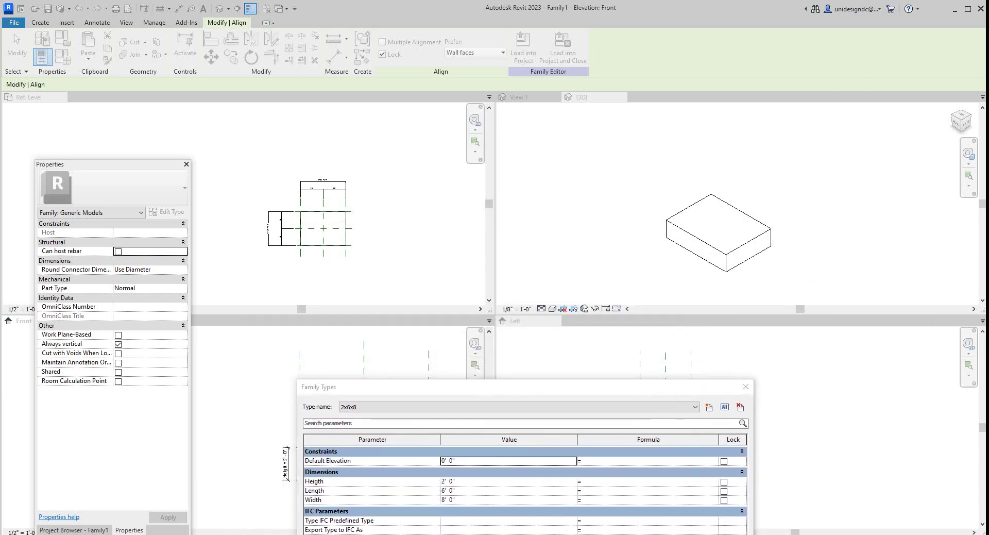
{"action": "left_click_drag", "start_coordinate": [592, 391], "coordinate": [510, 198]}
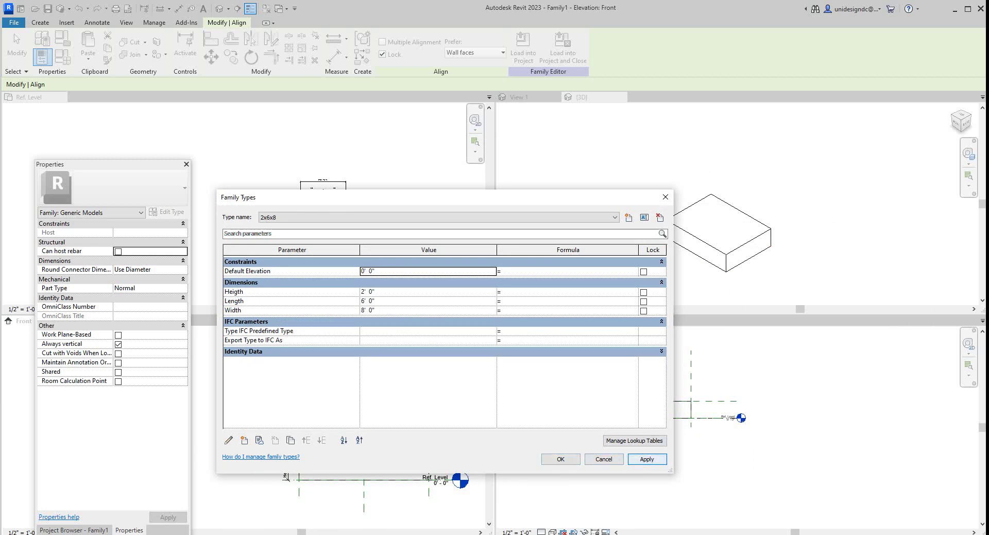
{"action": "left_click", "coordinate": [560, 458]}
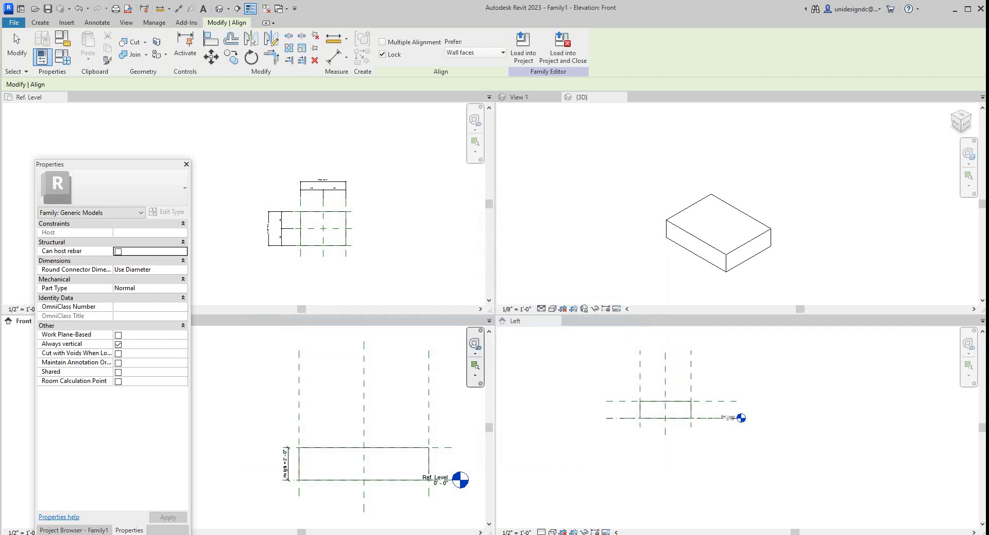